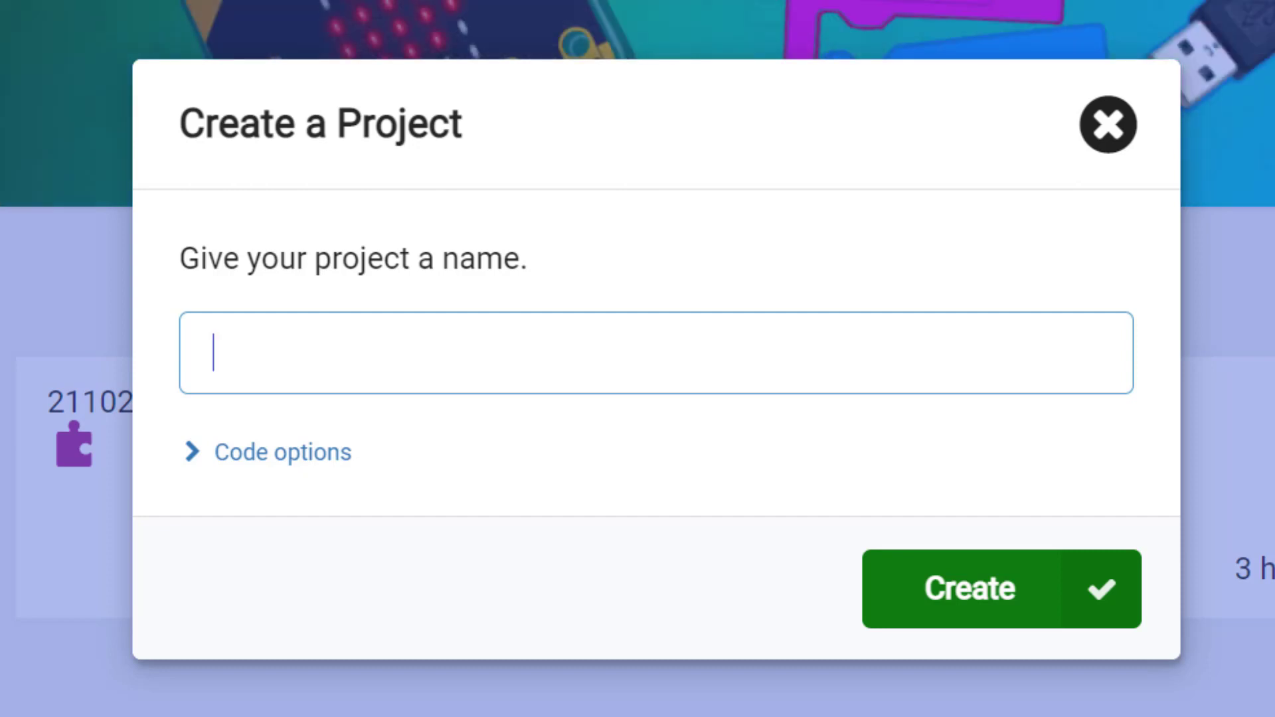
pyautogui.write('2110')
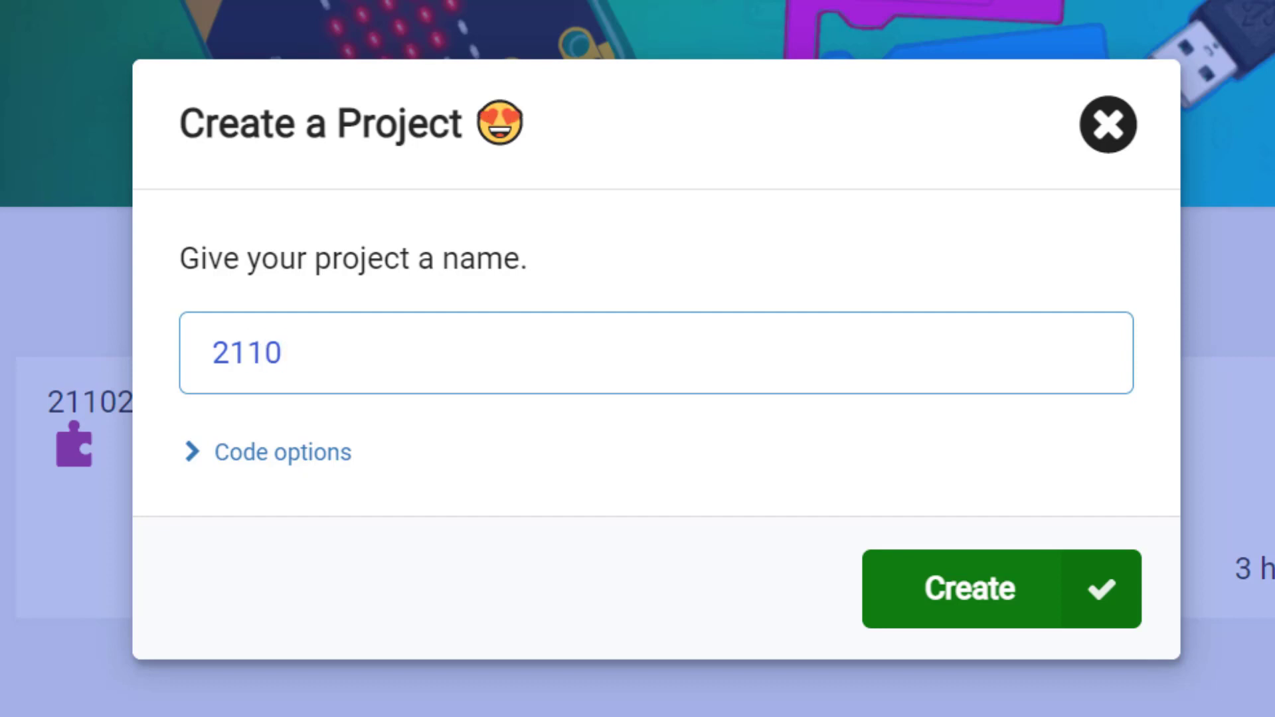
pyautogui.write('2601')
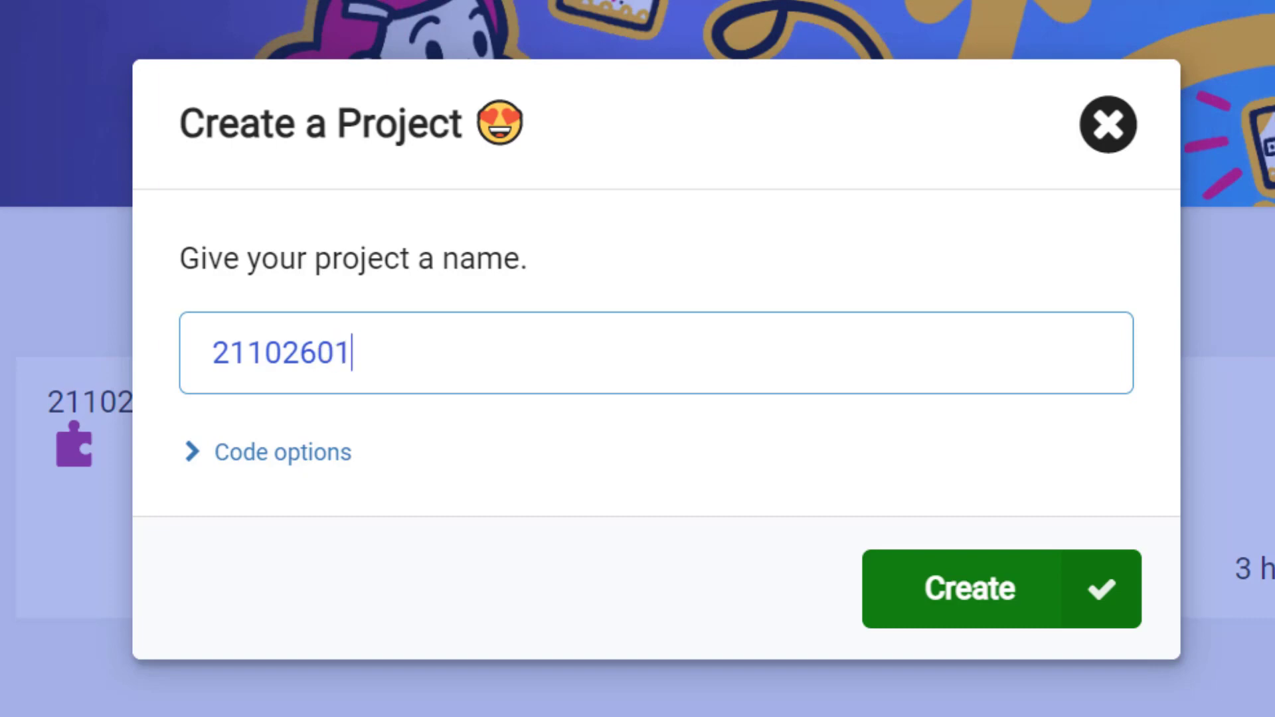
pyautogui.write('-')
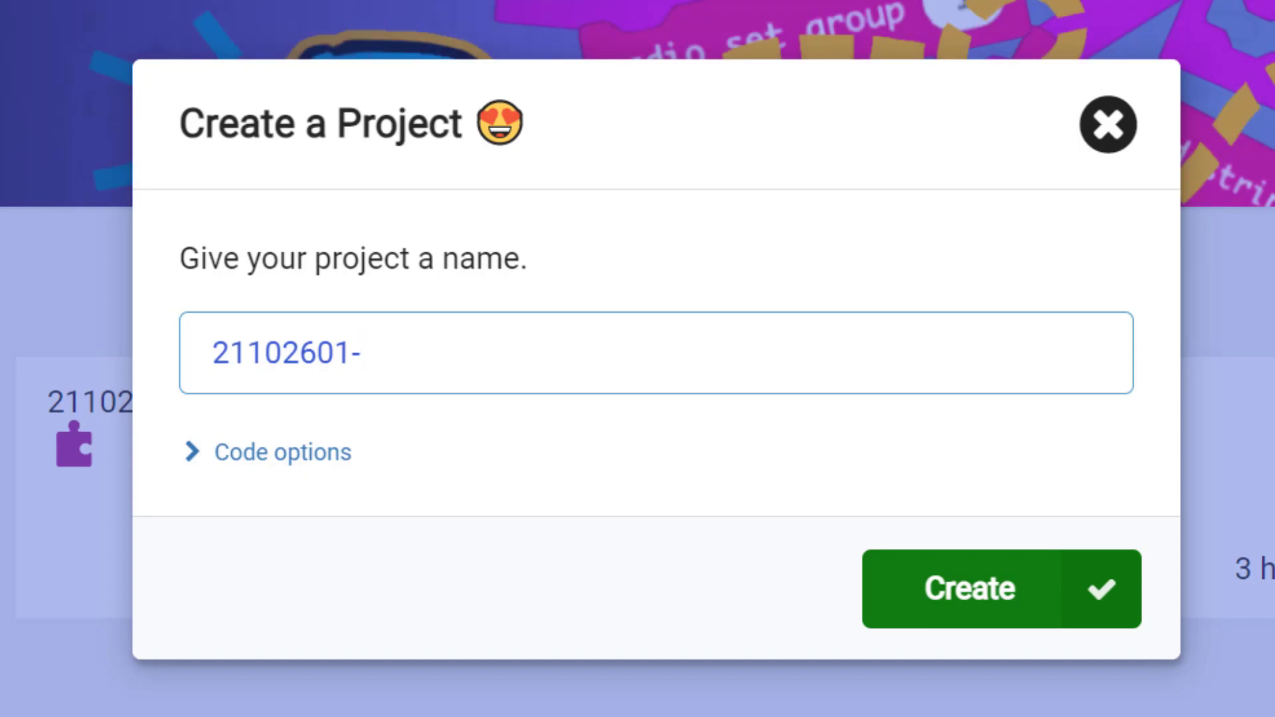
pyautogui.write('AW')
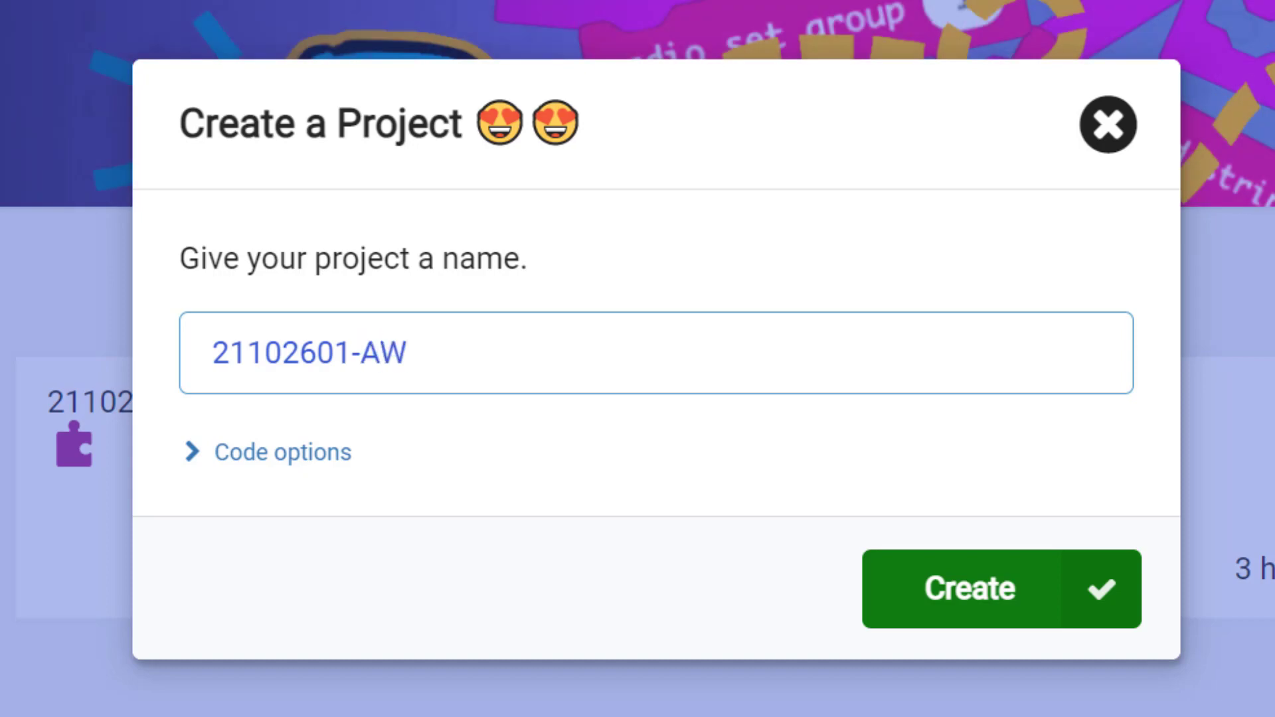
pyautogui.write('H-')
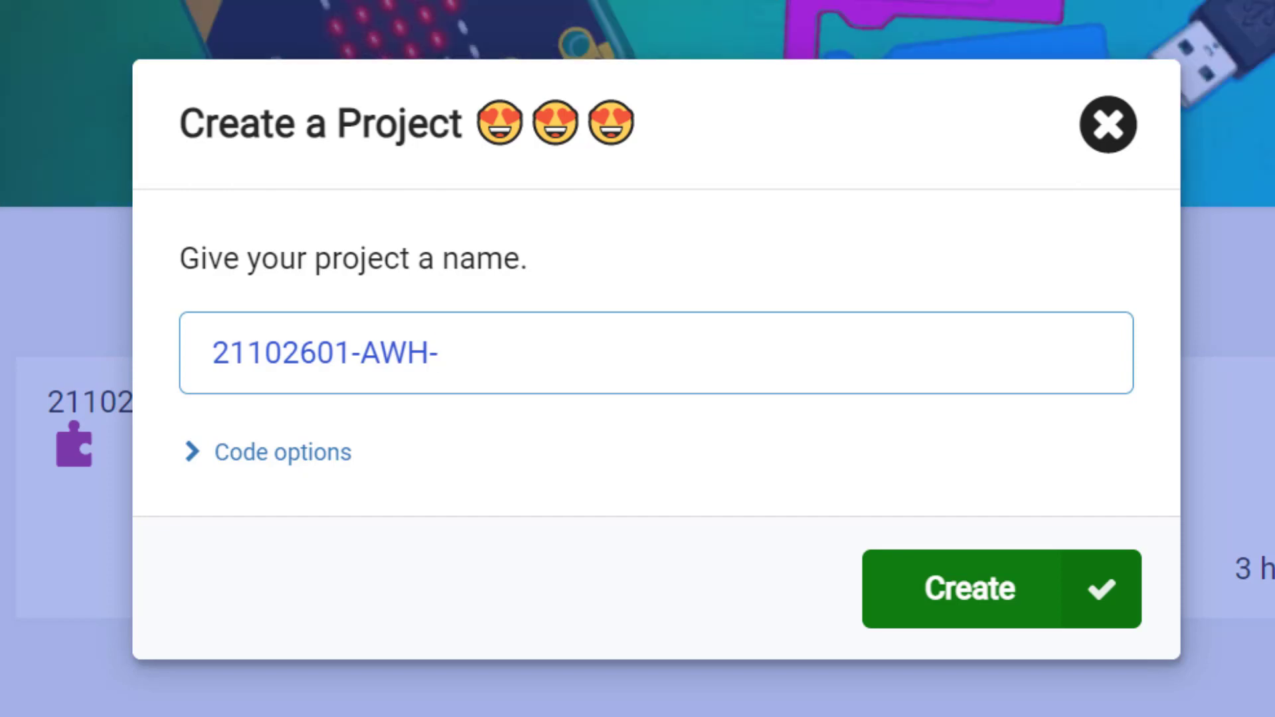
pyautogui.write('LED')
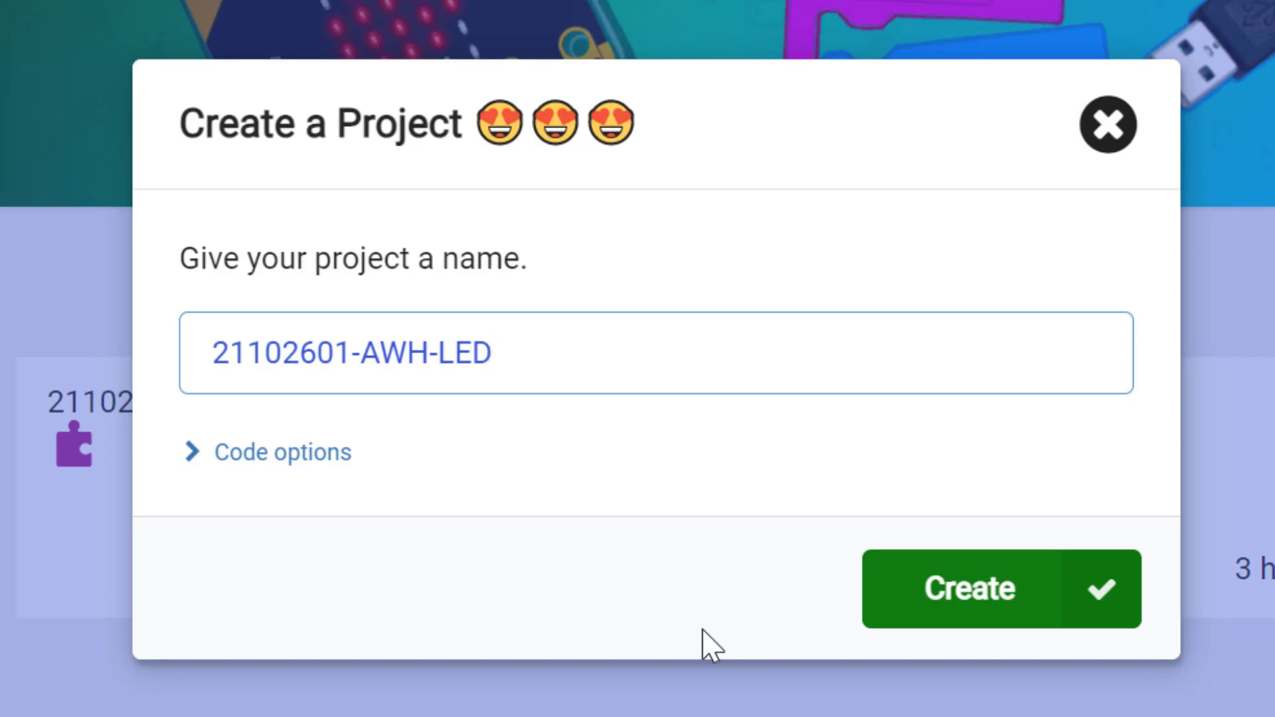
pyautogui.write('xy')
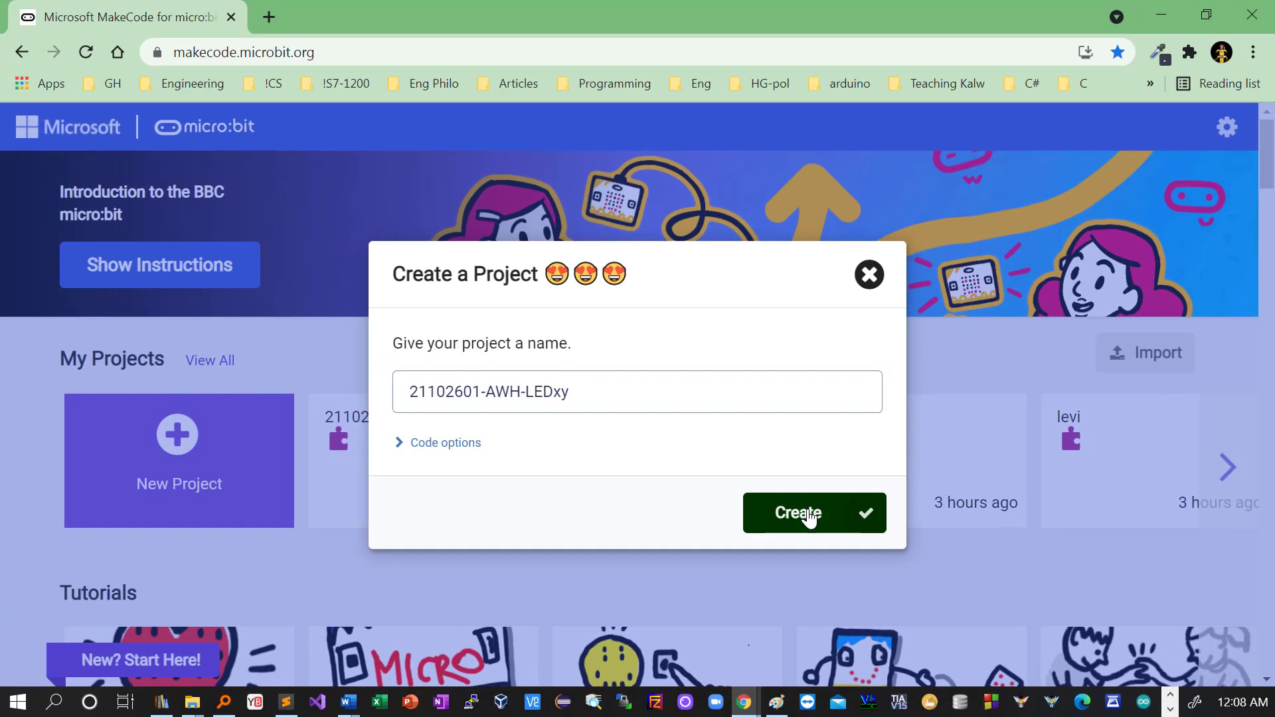
# Create the new project named 21102601-AWH-LEDxy
pyautogui.click(847, 535)
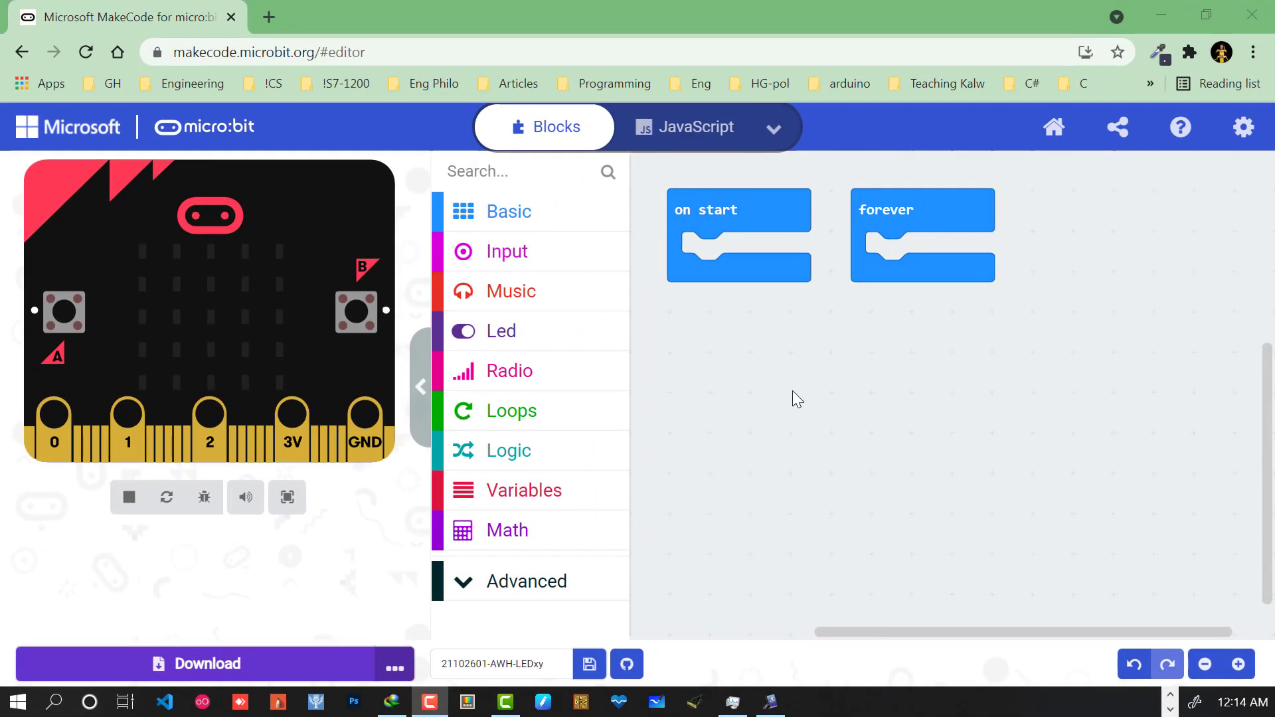
# Add a plot x y block from Led into on start
pyautogui.click(498, 336)
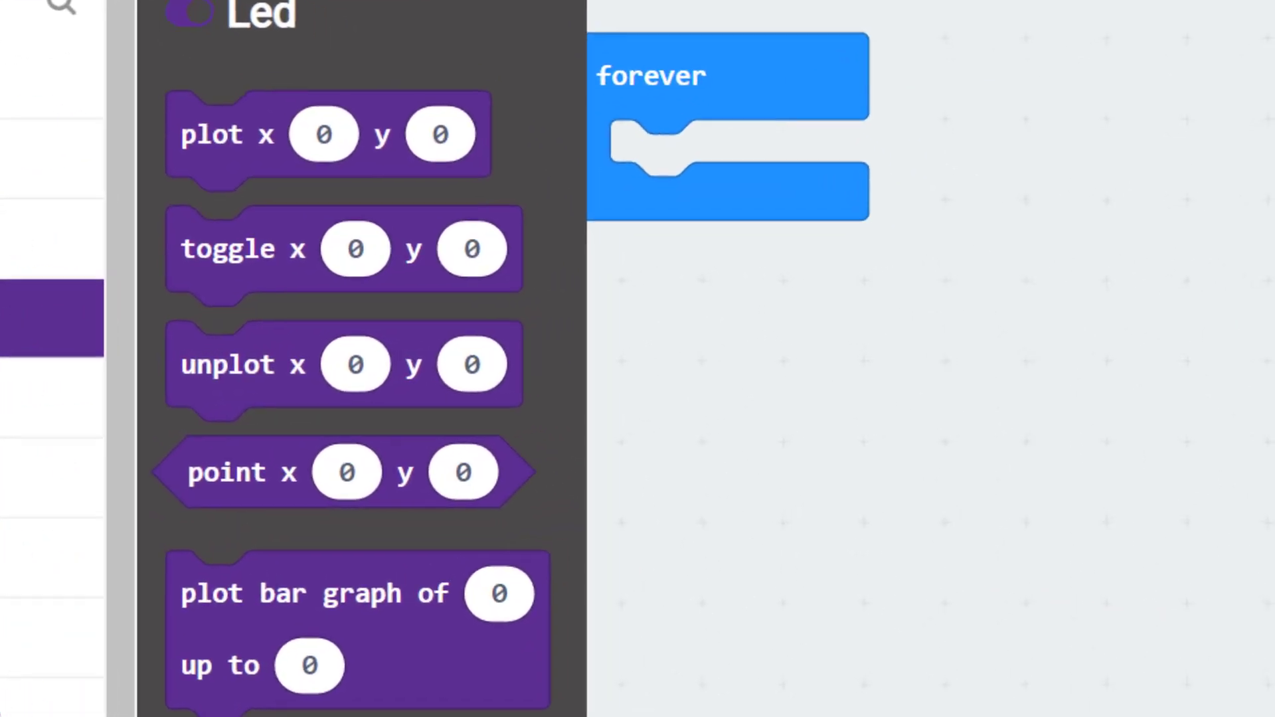
pyautogui.click(685, 246)
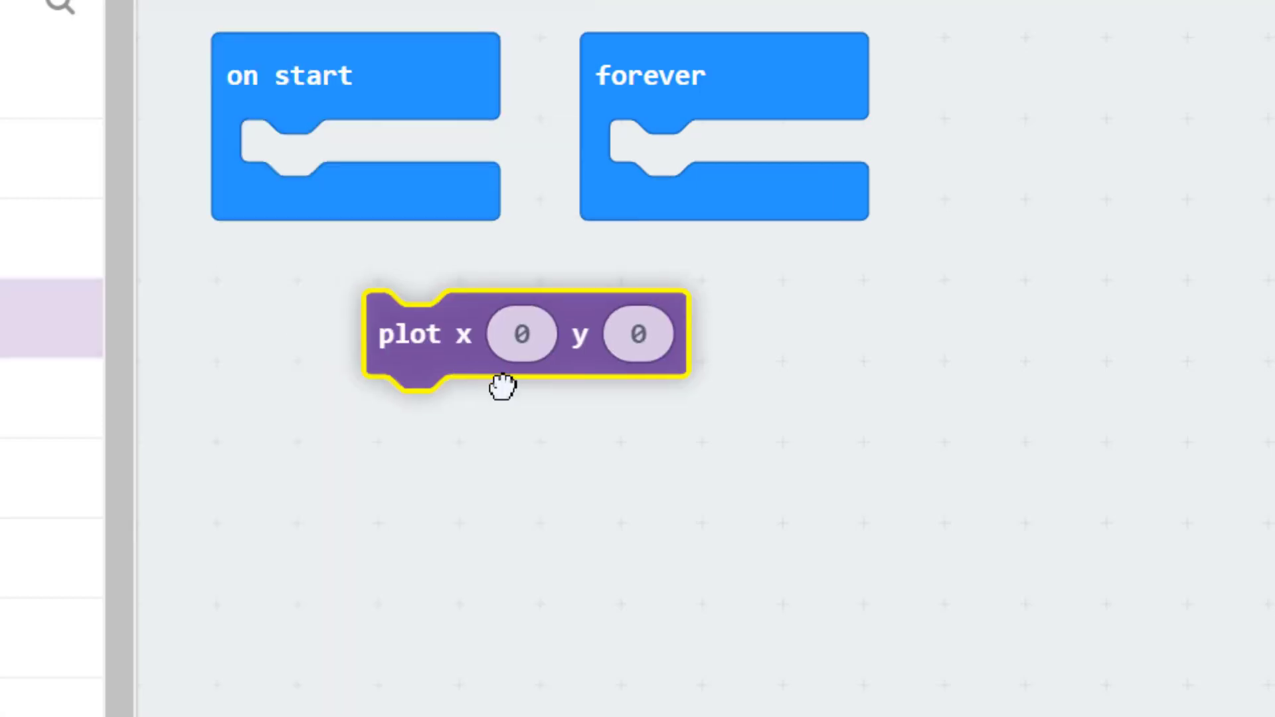
pyautogui.moveTo(247, 149); pyautogui.dragTo(518, 392)
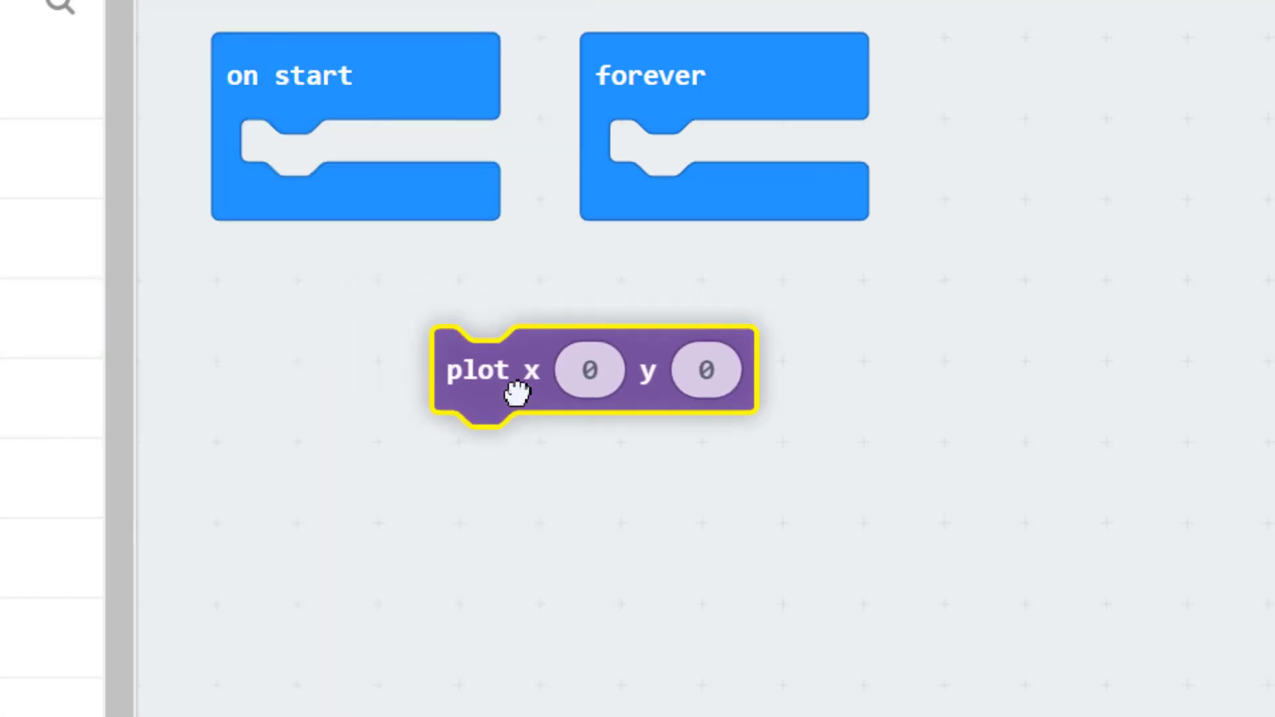
pyautogui.moveTo(478, 356); pyautogui.dragTo(313, 206)
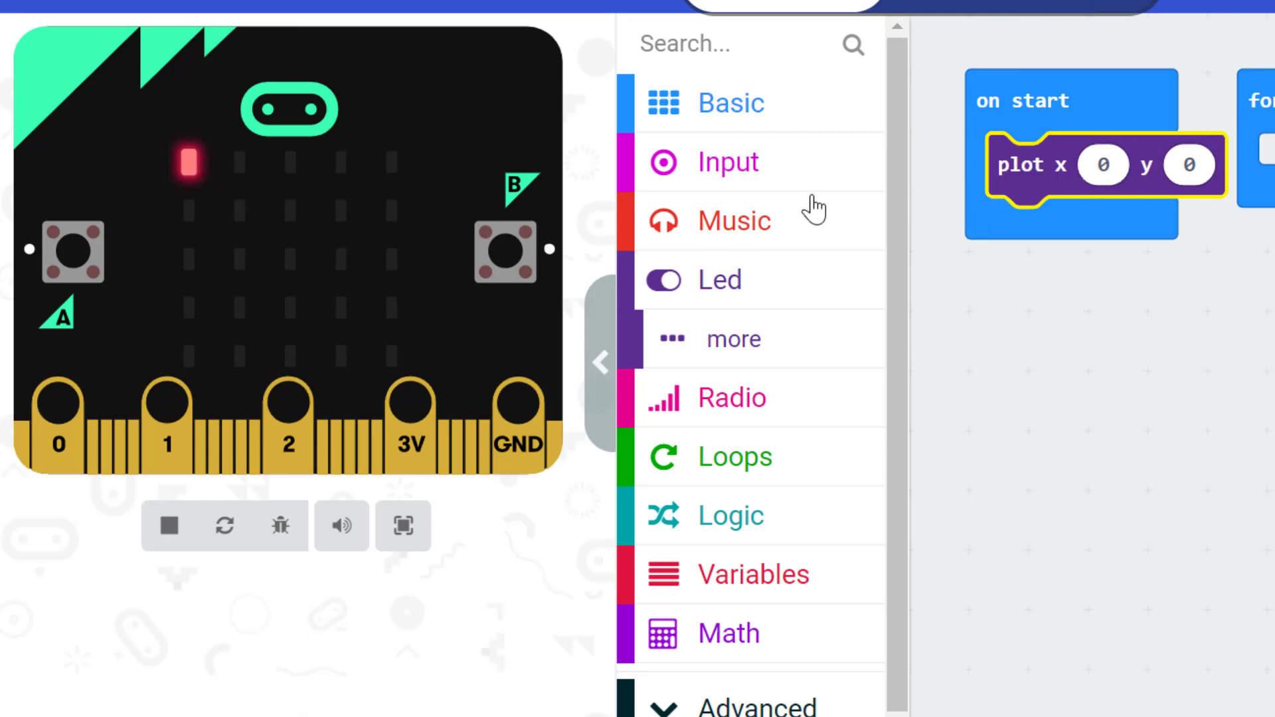
# Change the plot block's x value to 1, then 2, and finally 4 with y 0
pyautogui.click(1103, 165)
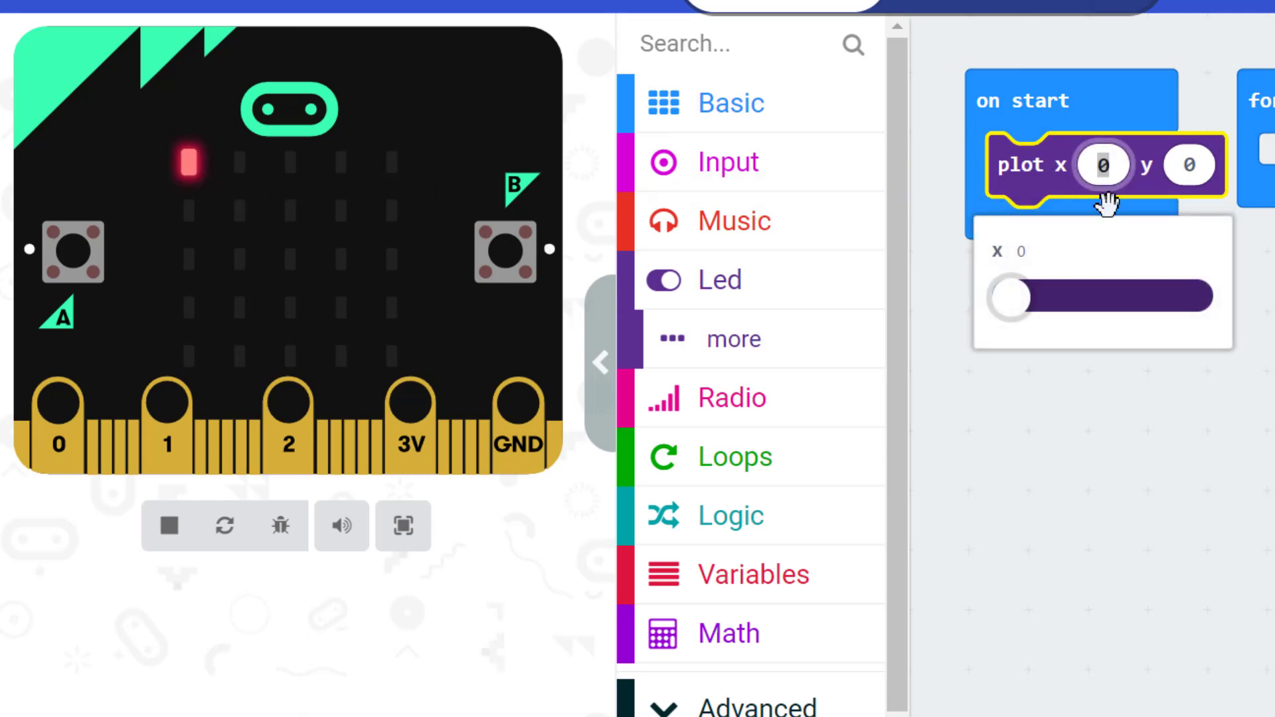
pyautogui.write('1')
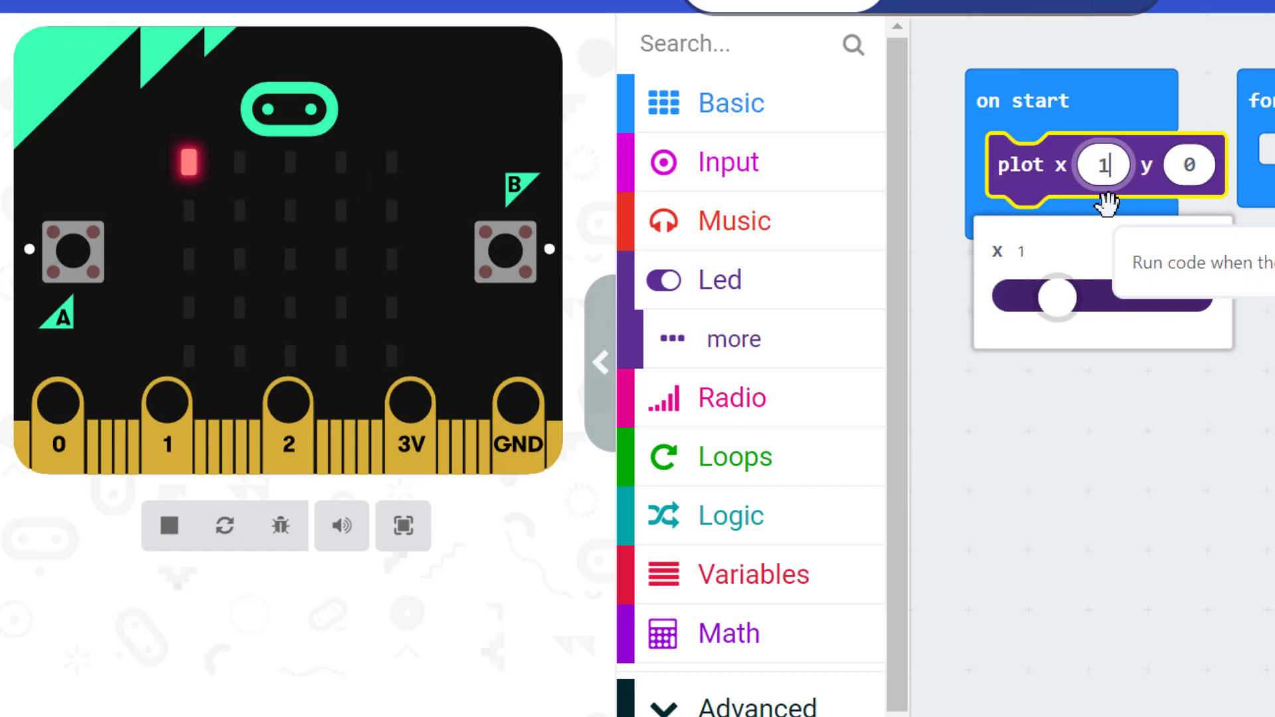
pyautogui.press('Return')
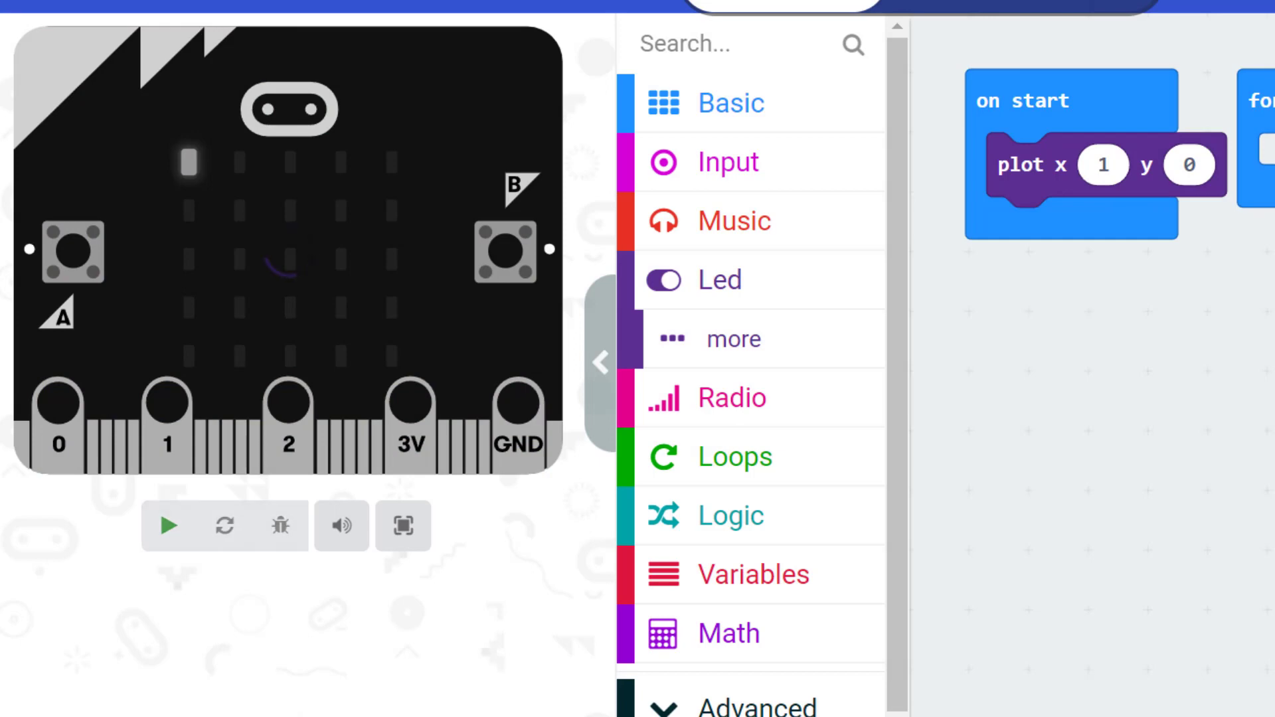
pyautogui.click(1102, 165)
pyautogui.write('2')
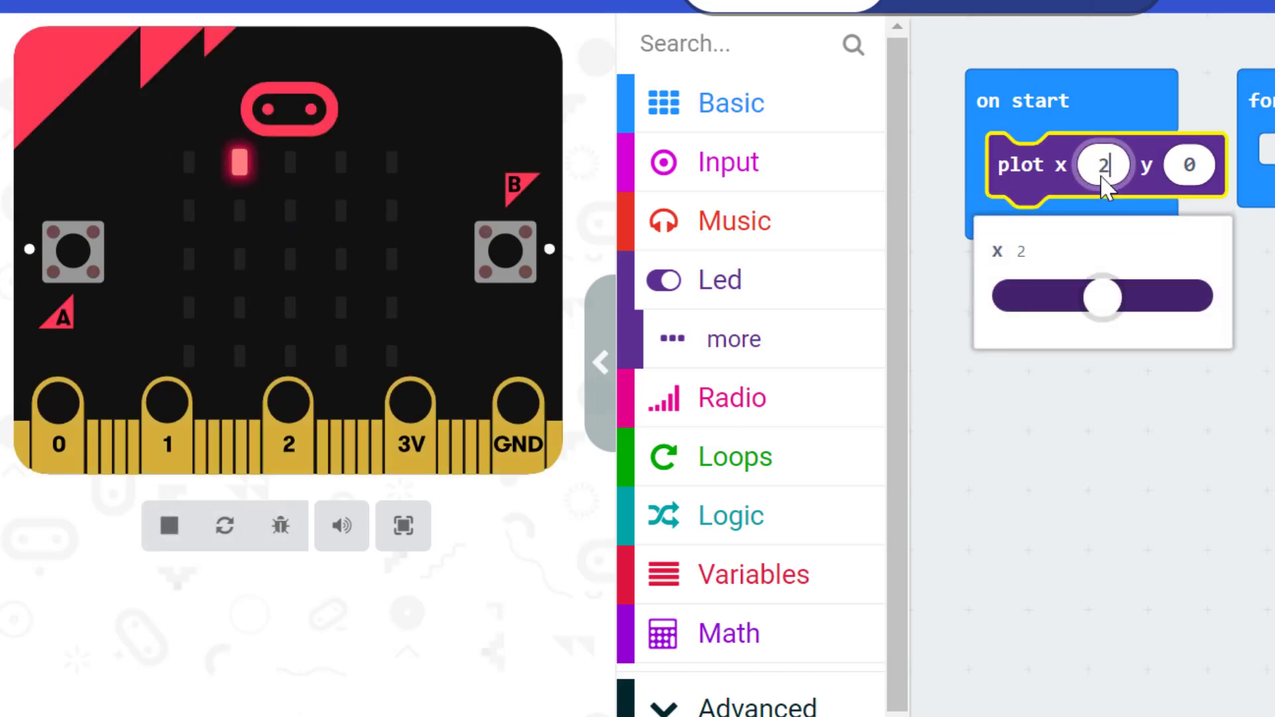
pyautogui.click(1139, 550)
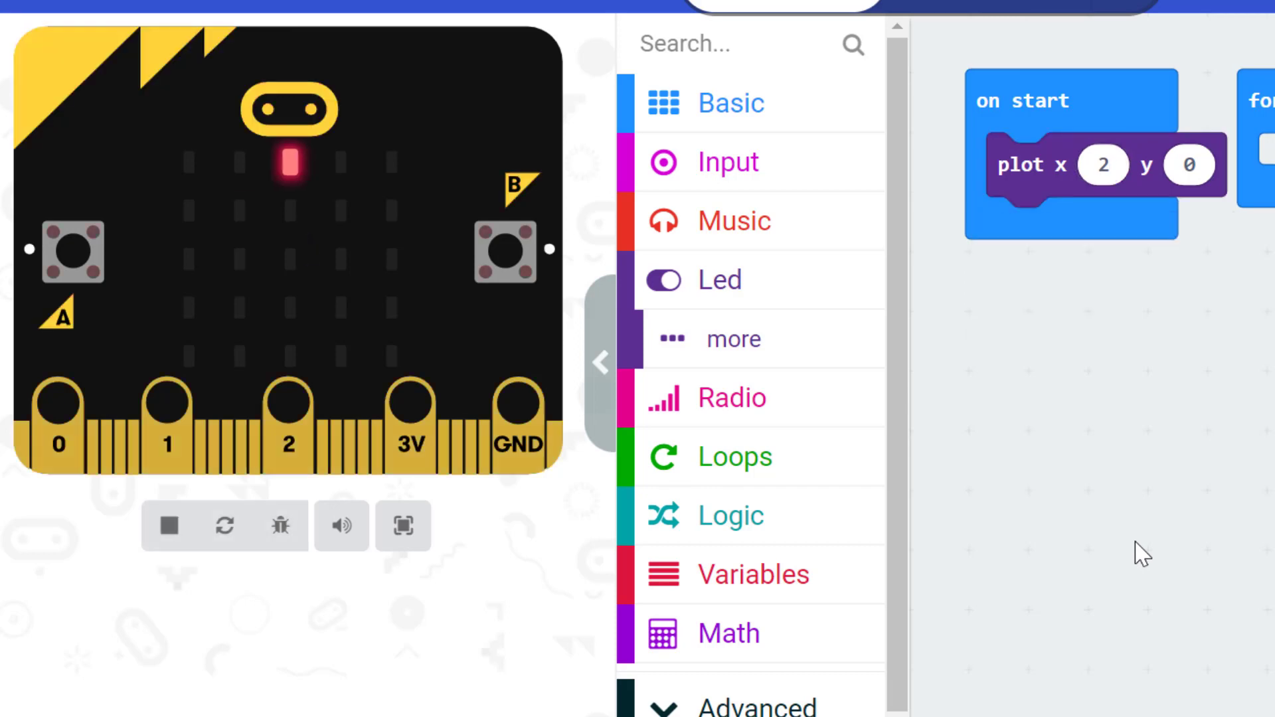
pyautogui.click(1103, 171)
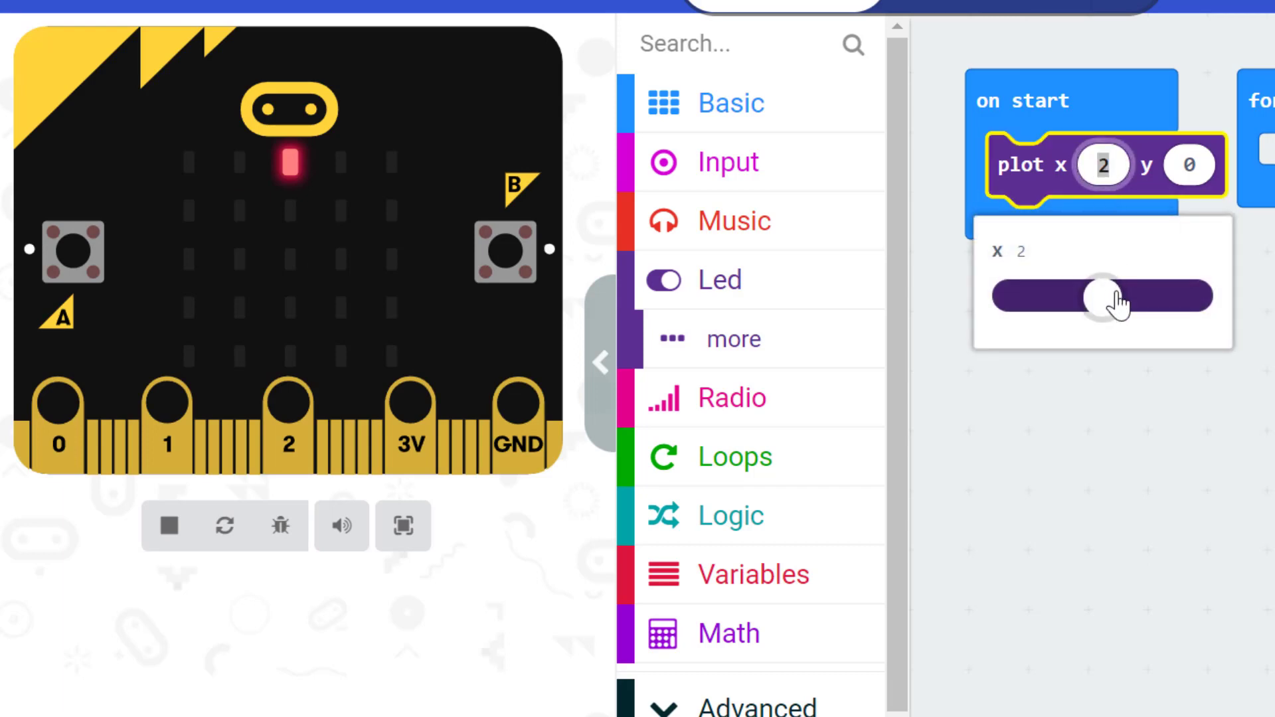
pyautogui.moveTo(1113, 300); pyautogui.dragTo(1265, 328)
pyautogui.press('Return')
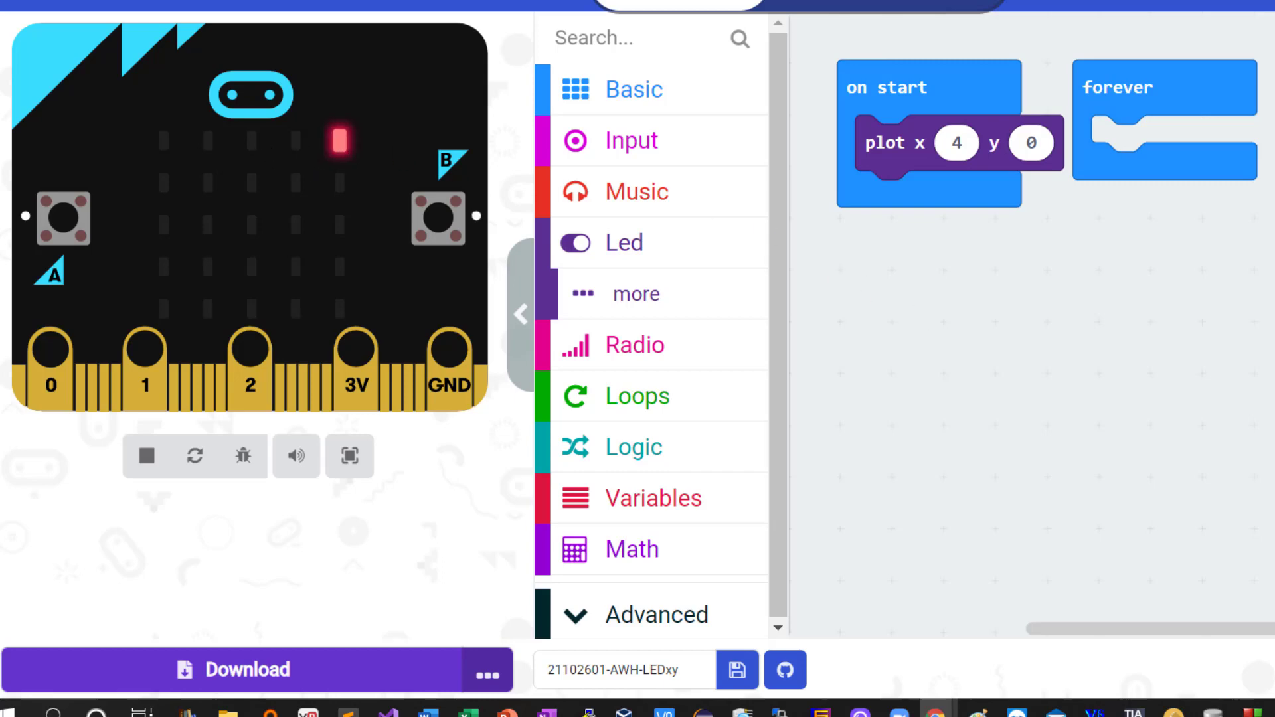
# Move the plot block from on start into forever and set its x back to 0
pyautogui.moveTo(885, 143); pyautogui.dragTo(993, 393)
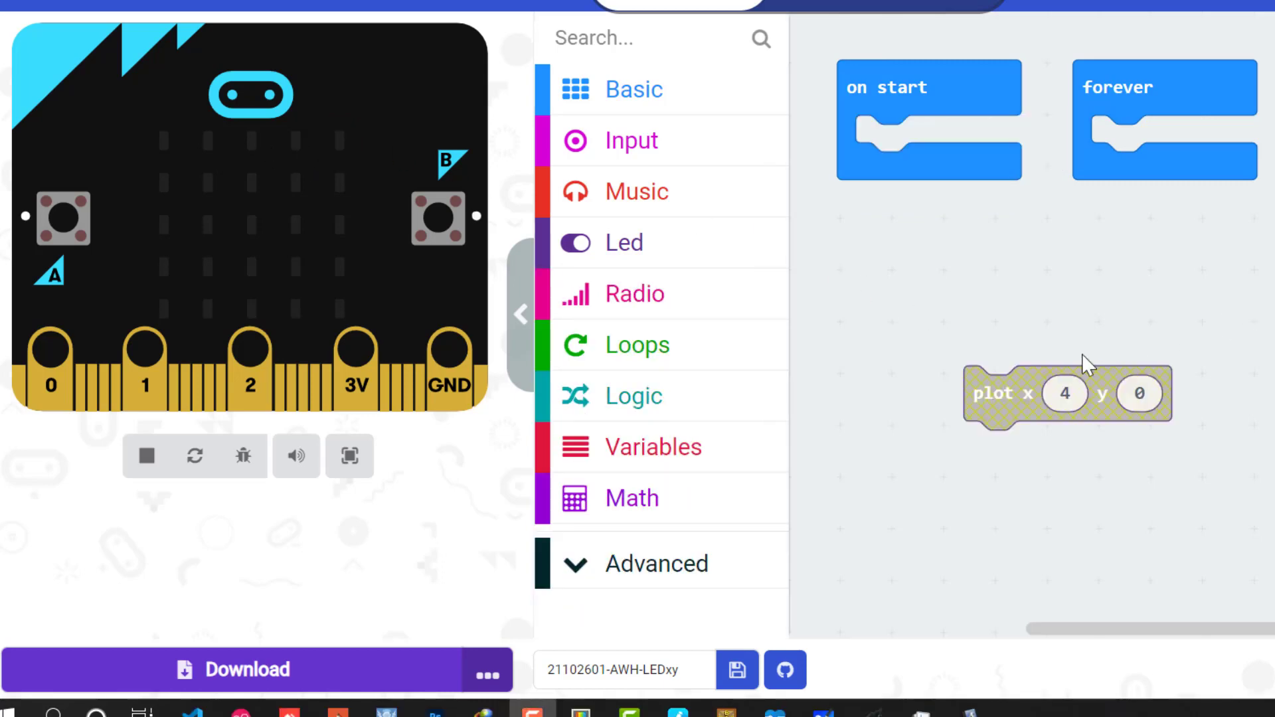
pyautogui.moveTo(1010, 392); pyautogui.dragTo(1143, 145)
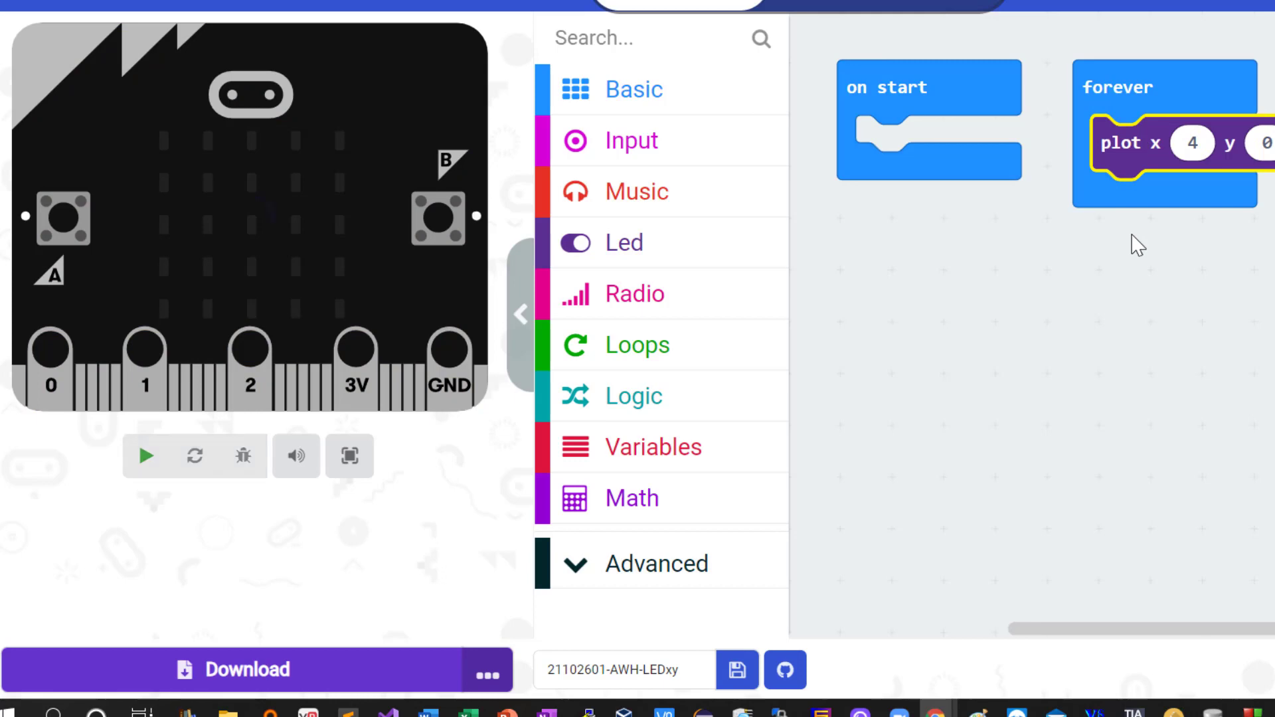
pyautogui.click(1193, 145)
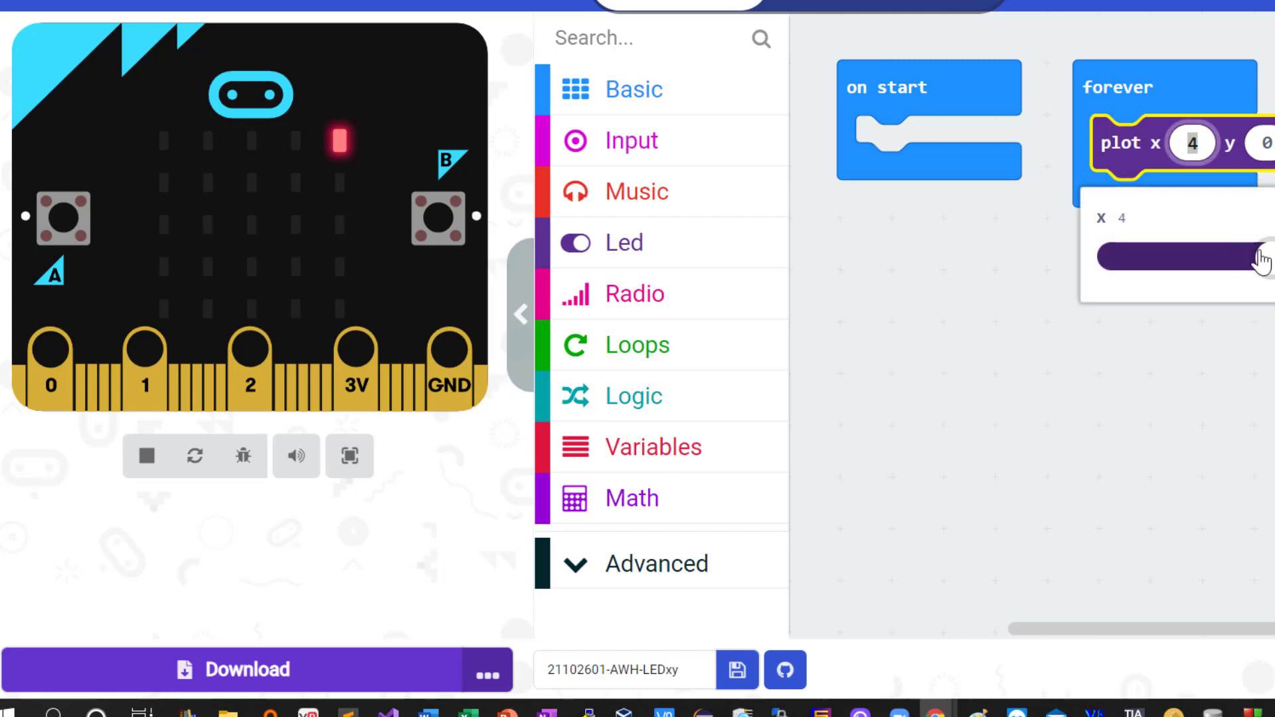
pyautogui.moveTo(1257, 262); pyautogui.dragTo(1100, 261)
pyautogui.click(1009, 386)
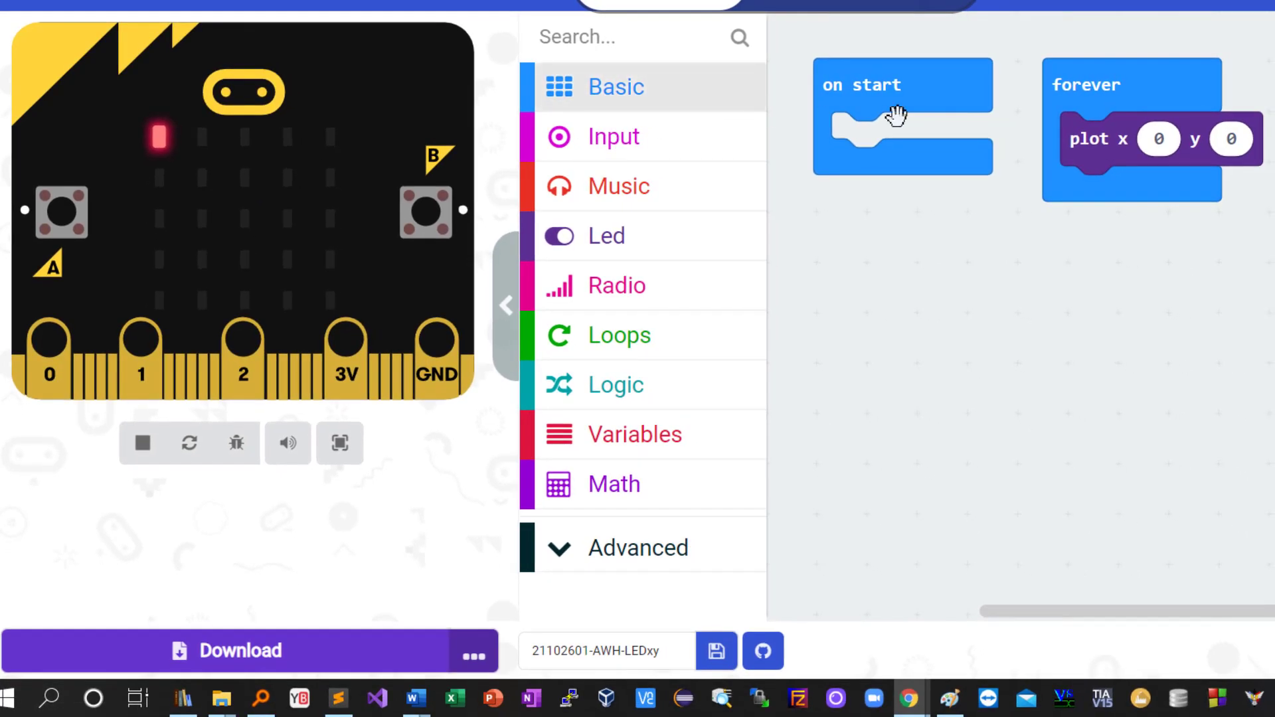
# Duplicate the plot block twice into forever, giving the copies x 1 and x 2
pyautogui.rightClick(1091, 149)
pyautogui.click(1121, 179)
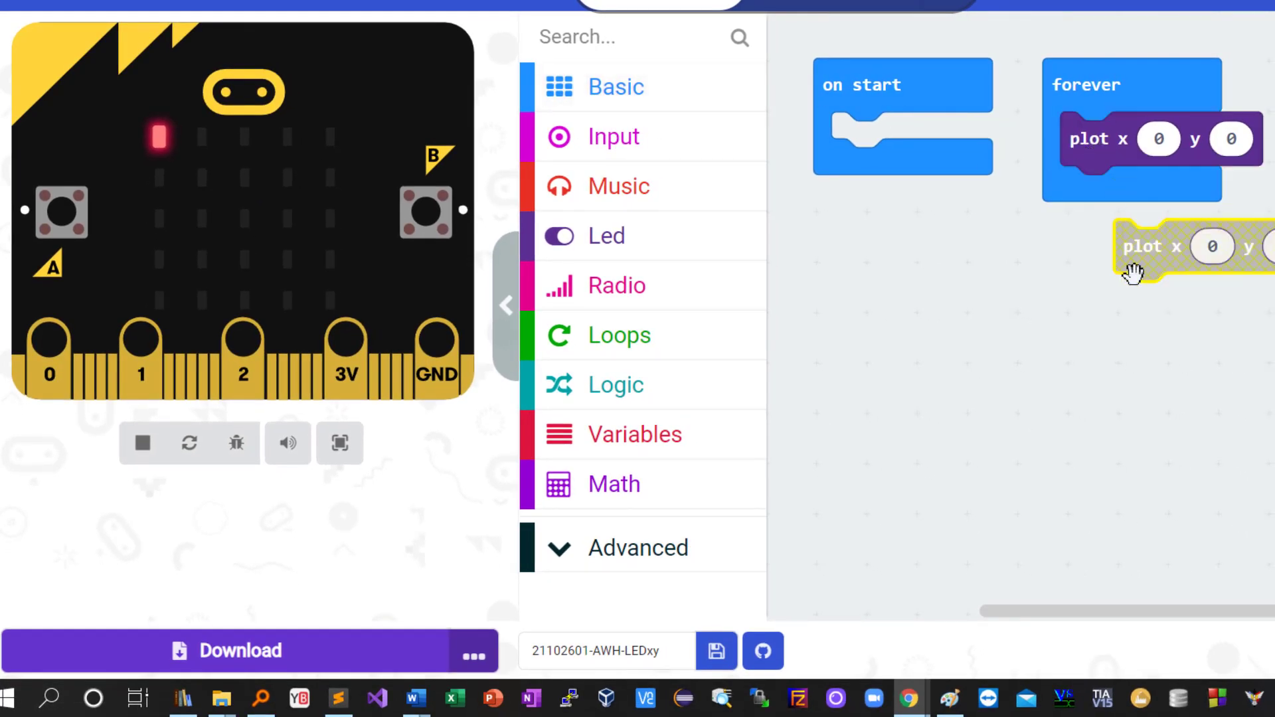
pyautogui.moveTo(1133, 268); pyautogui.dragTo(1101, 228)
pyautogui.click(1160, 194)
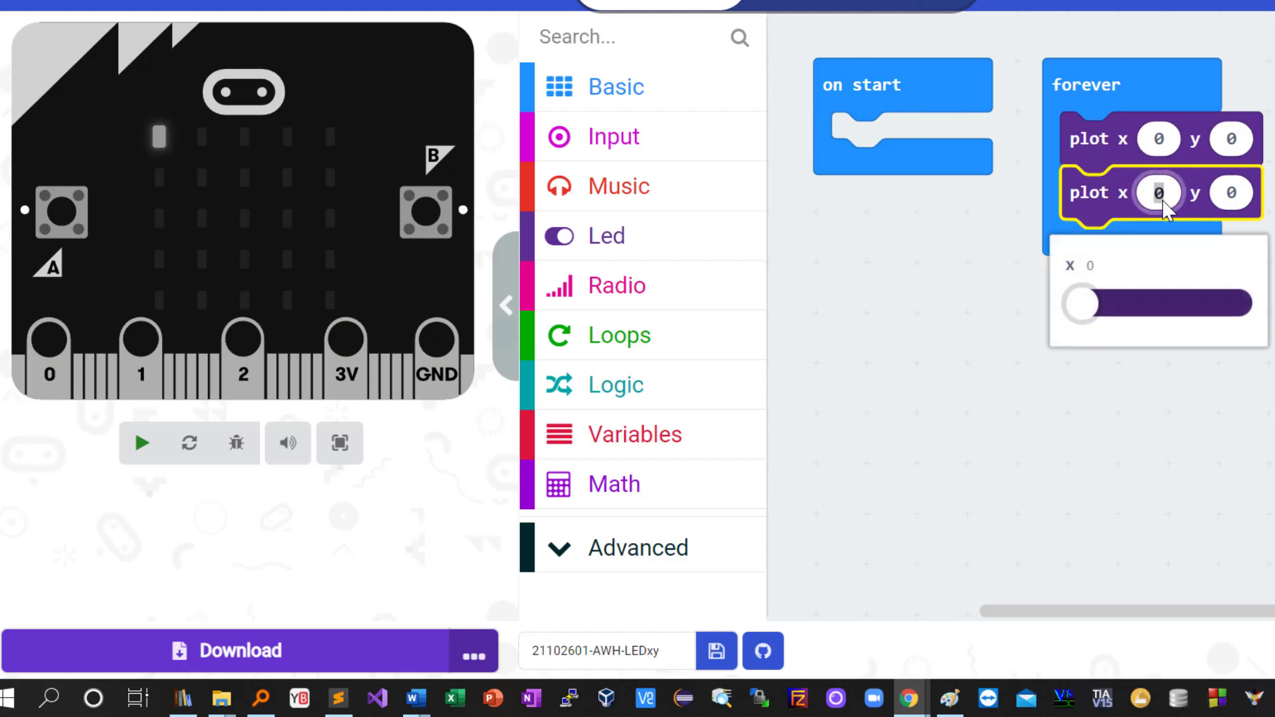
pyautogui.write('1')
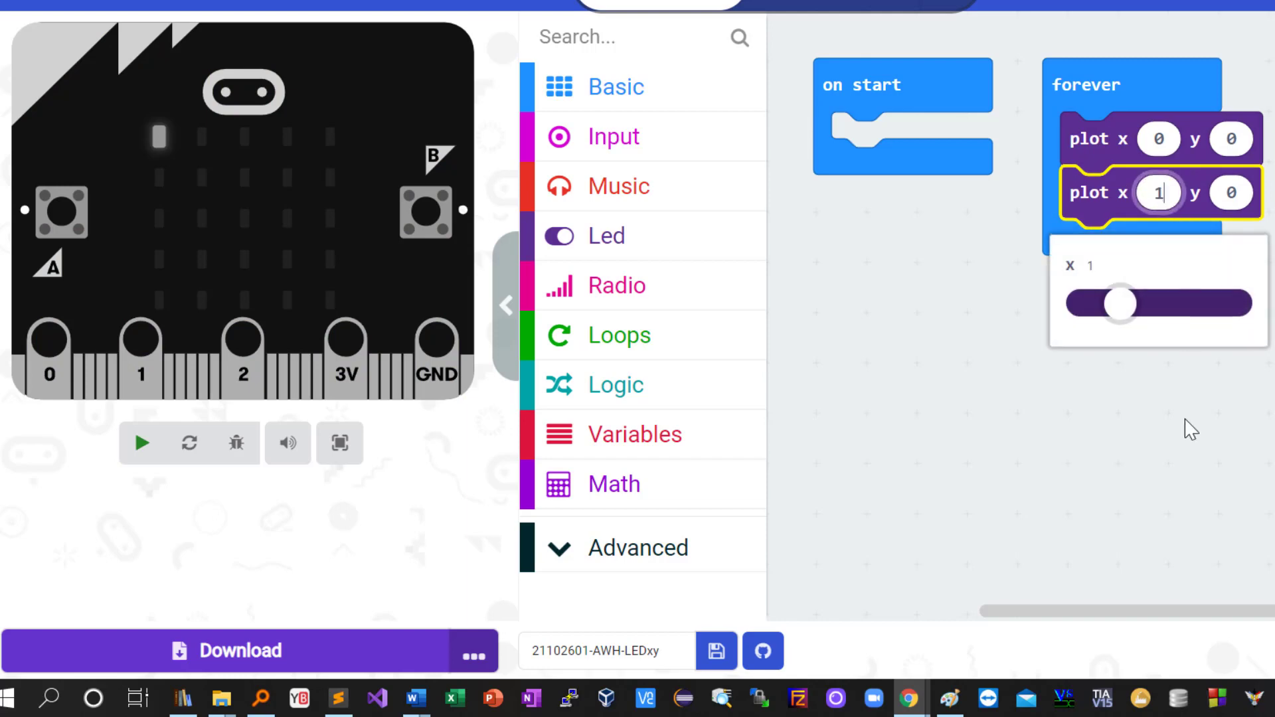
pyautogui.click(1185, 431)
pyautogui.rightClick(1121, 199)
pyautogui.click(1135, 229)
pyautogui.moveTo(1144, 317); pyautogui.dragTo(1108, 257)
pyautogui.click(1159, 249)
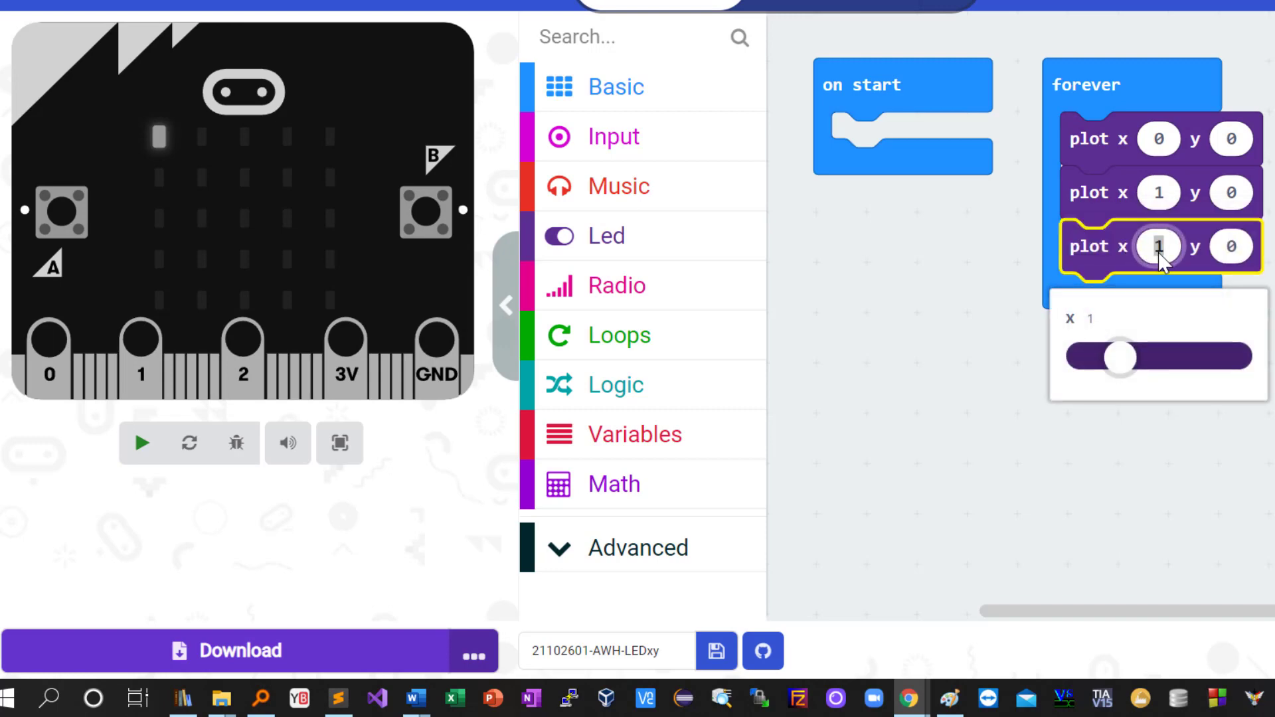
pyautogui.write('2')
pyautogui.click(1148, 400)
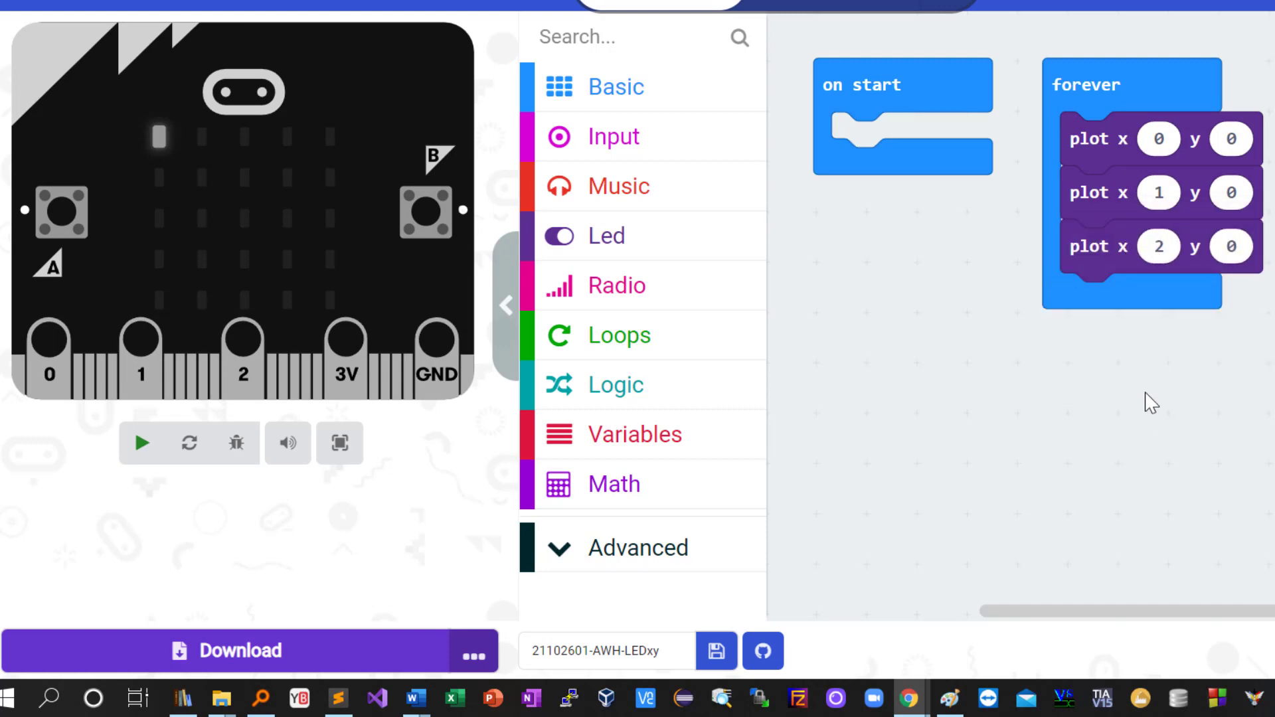
# Duplicate twice more into forever, giving the fourth and fifth plots x 3 and x 4
pyautogui.rightClick(1114, 266)
pyautogui.click(1131, 306)
pyautogui.moveTo(1136, 348); pyautogui.dragTo(1147, 305)
pyautogui.click(1159, 301)
pyautogui.write('3')
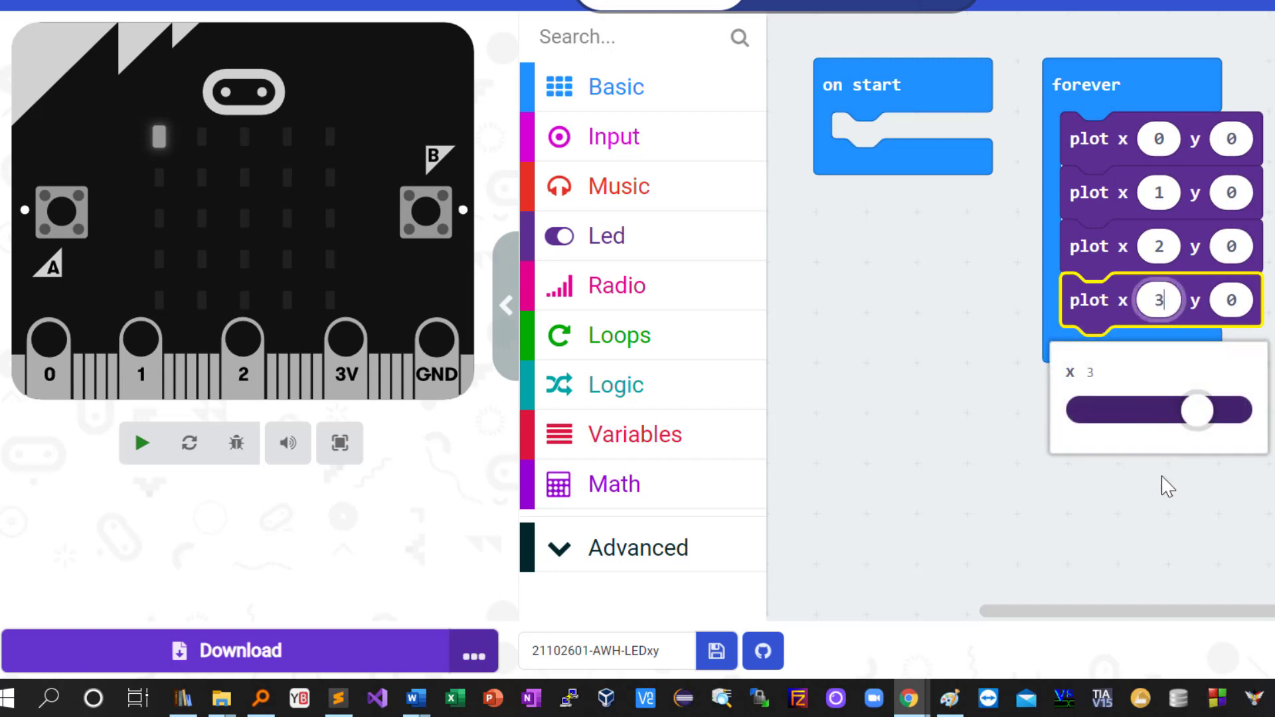
pyautogui.click(1167, 496)
pyautogui.rightClick(1112, 305)
pyautogui.click(1132, 334)
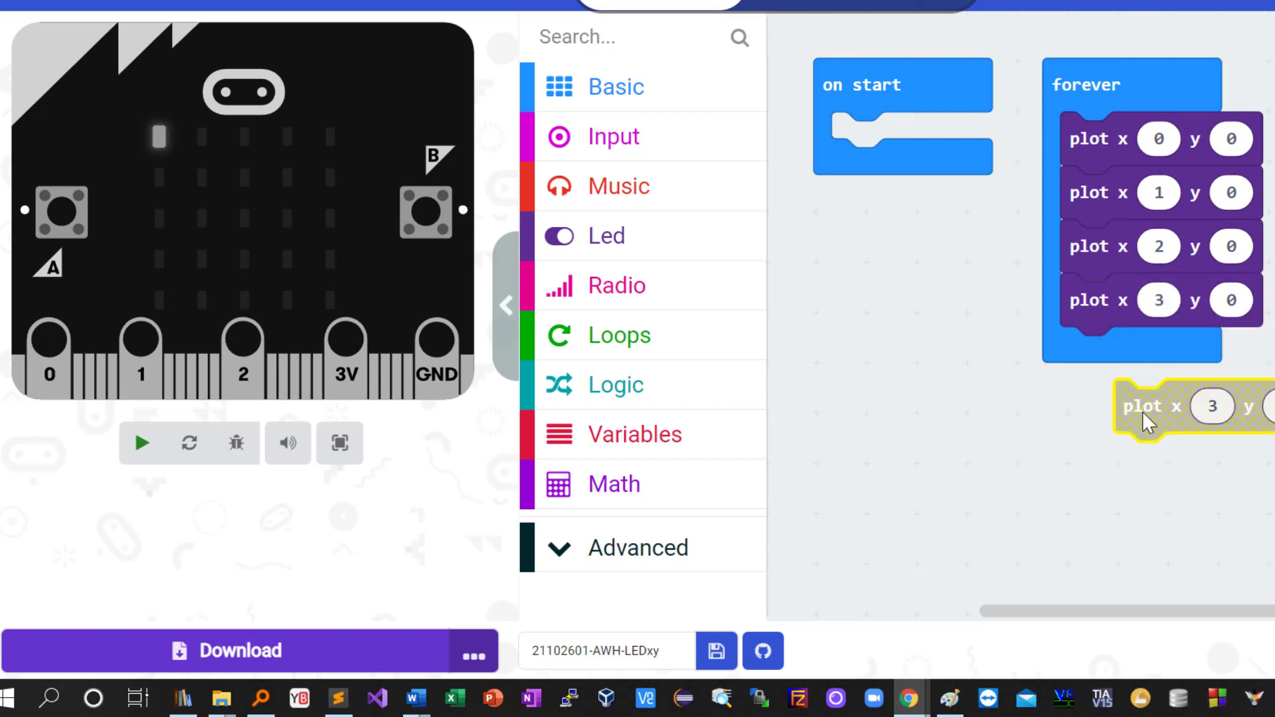
pyautogui.moveTo(1145, 423); pyautogui.dragTo(1092, 371)
pyautogui.click(1158, 354)
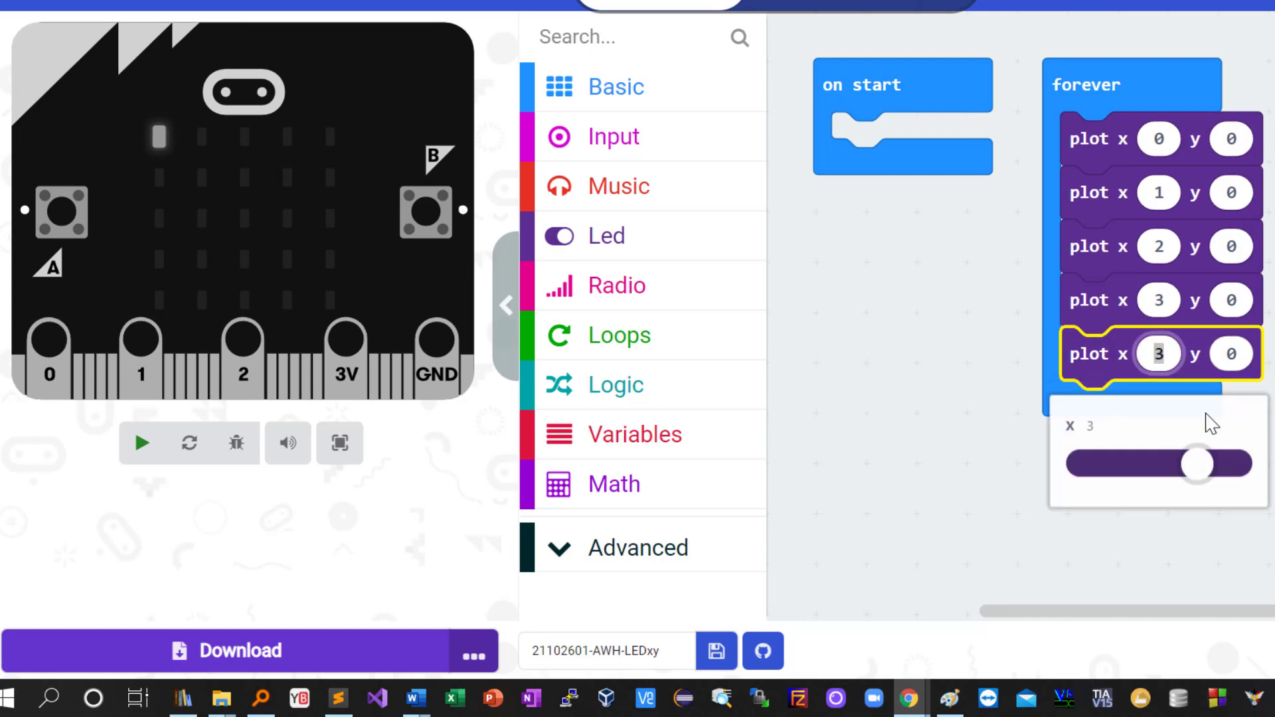
pyautogui.moveTo(1197, 466); pyautogui.dragTo(1242, 476)
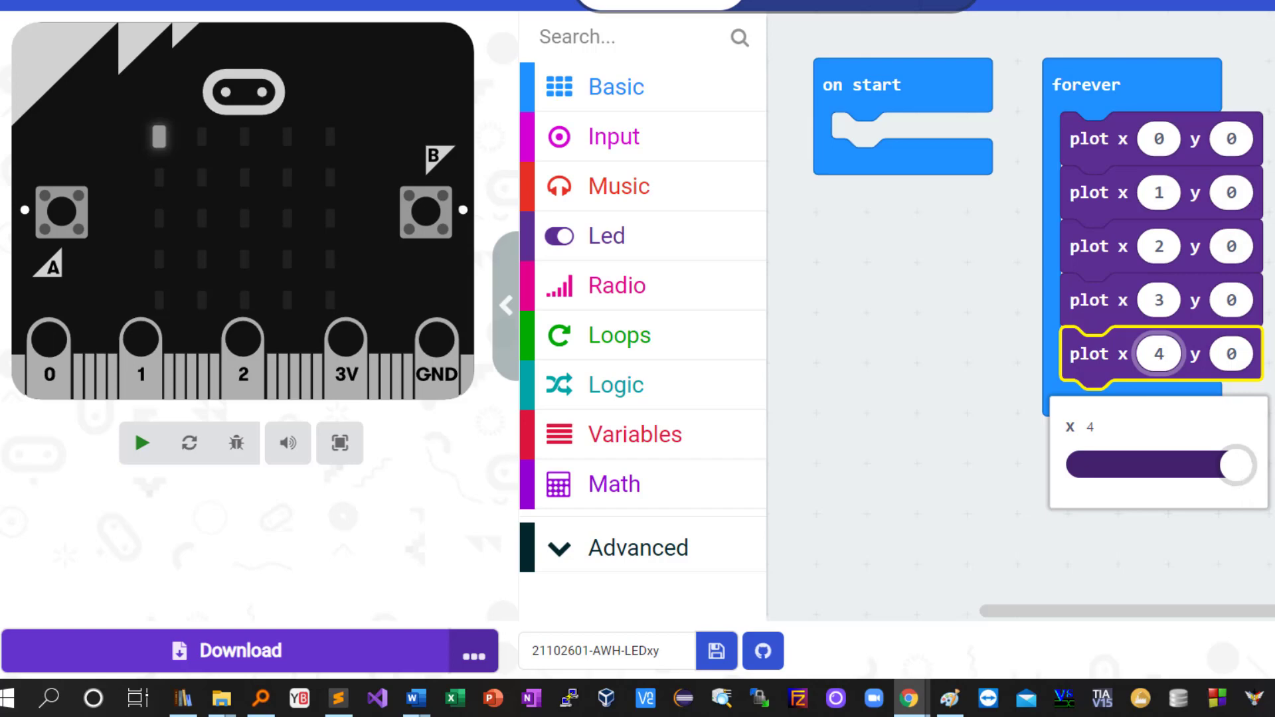
pyautogui.press('Return')
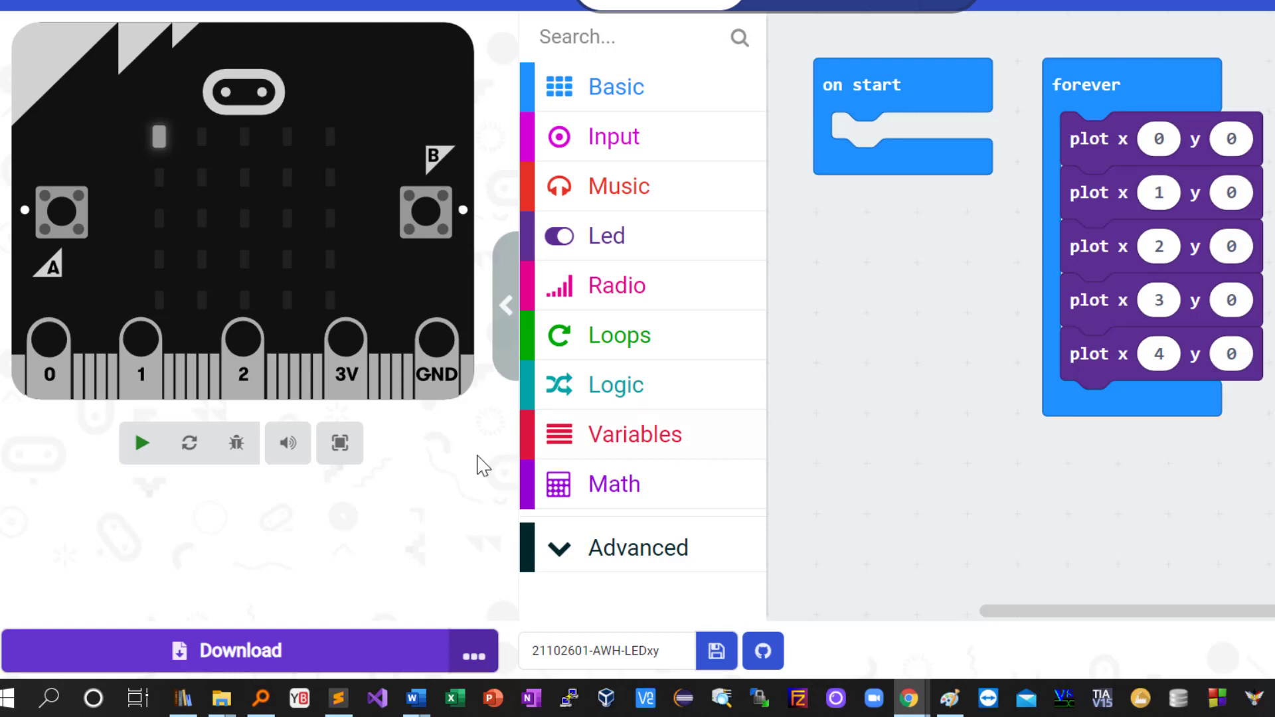
# Run the simulator and bring out a pause (ms) 100 block with two duplicates
pyautogui.click(142, 449)
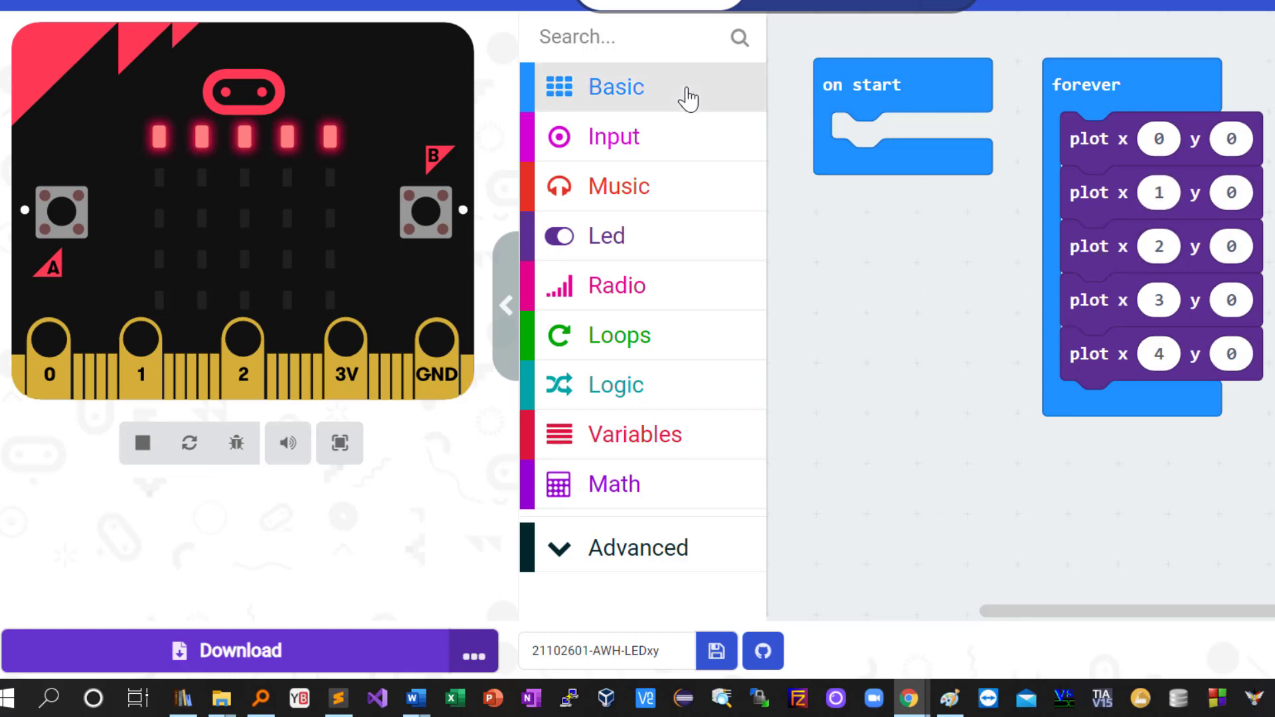
pyautogui.click(687, 97)
pyautogui.scroll(-2, 926, 319)
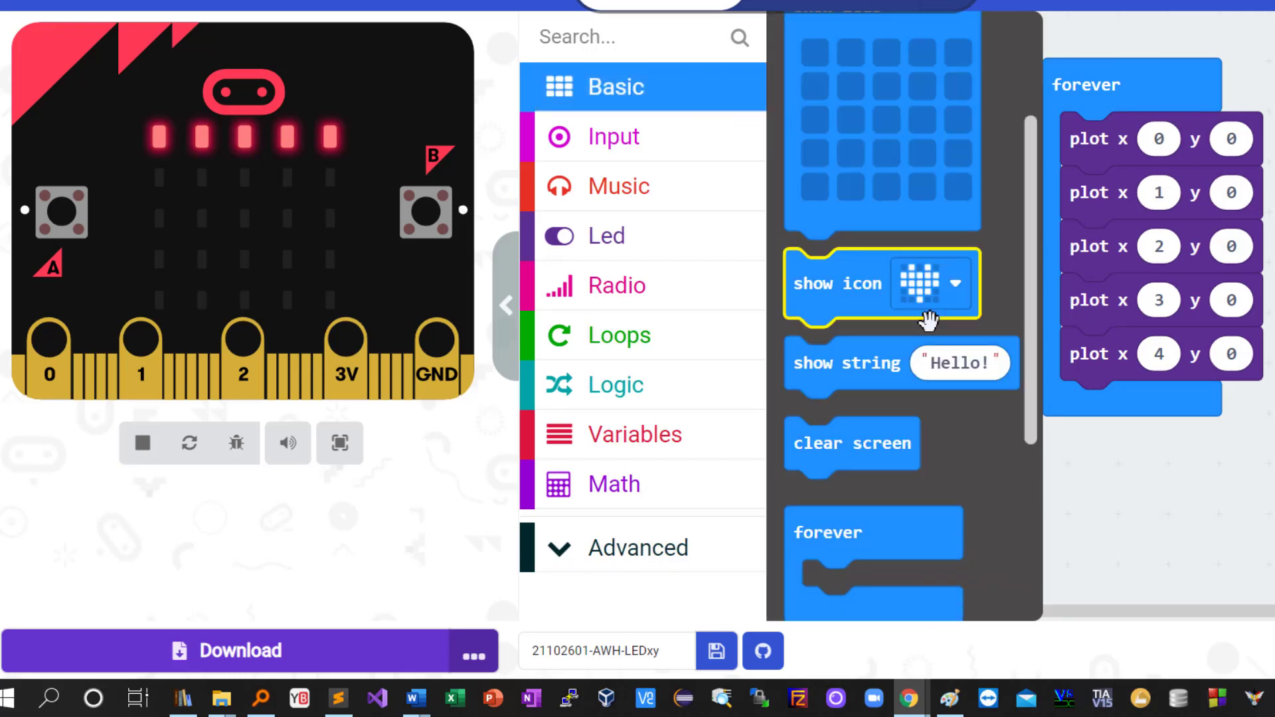
pyautogui.scroll(-2, 927, 319)
pyautogui.scroll(-2, 920, 407)
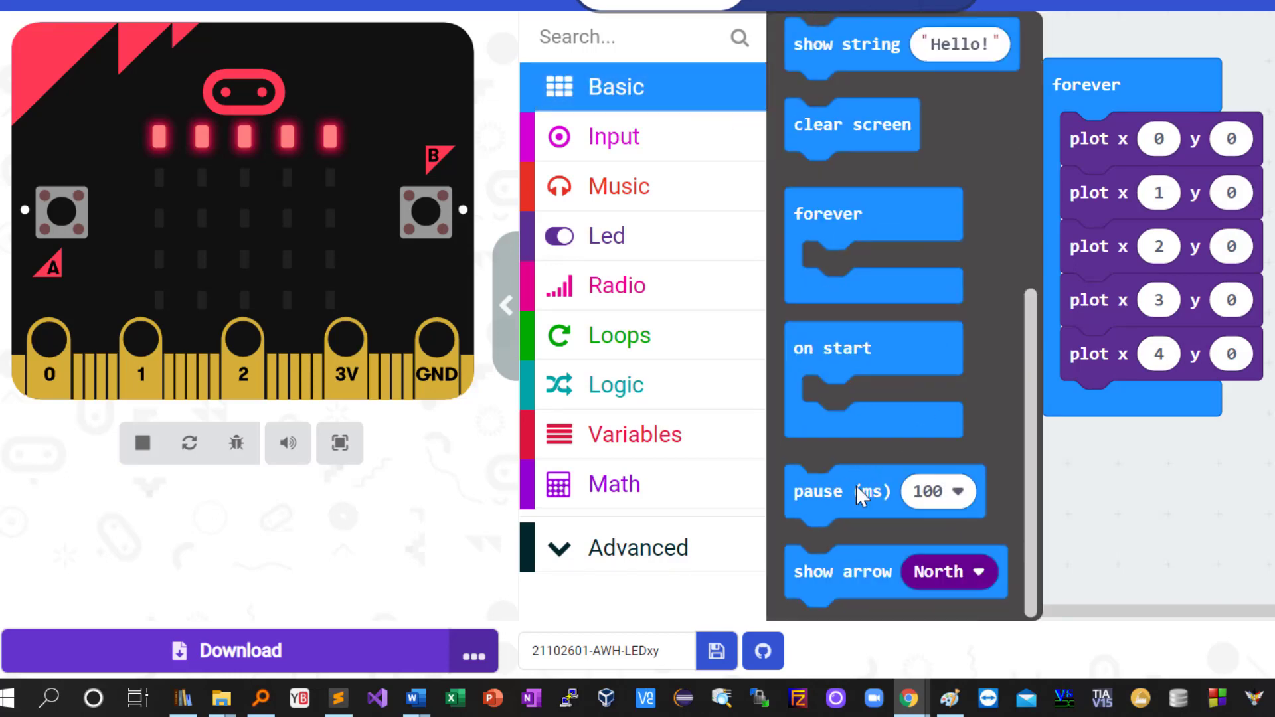
pyautogui.moveTo(851, 498); pyautogui.dragTo(848, 423)
pyautogui.rightClick(848, 423)
pyautogui.click(874, 443)
pyautogui.rightClick(911, 523)
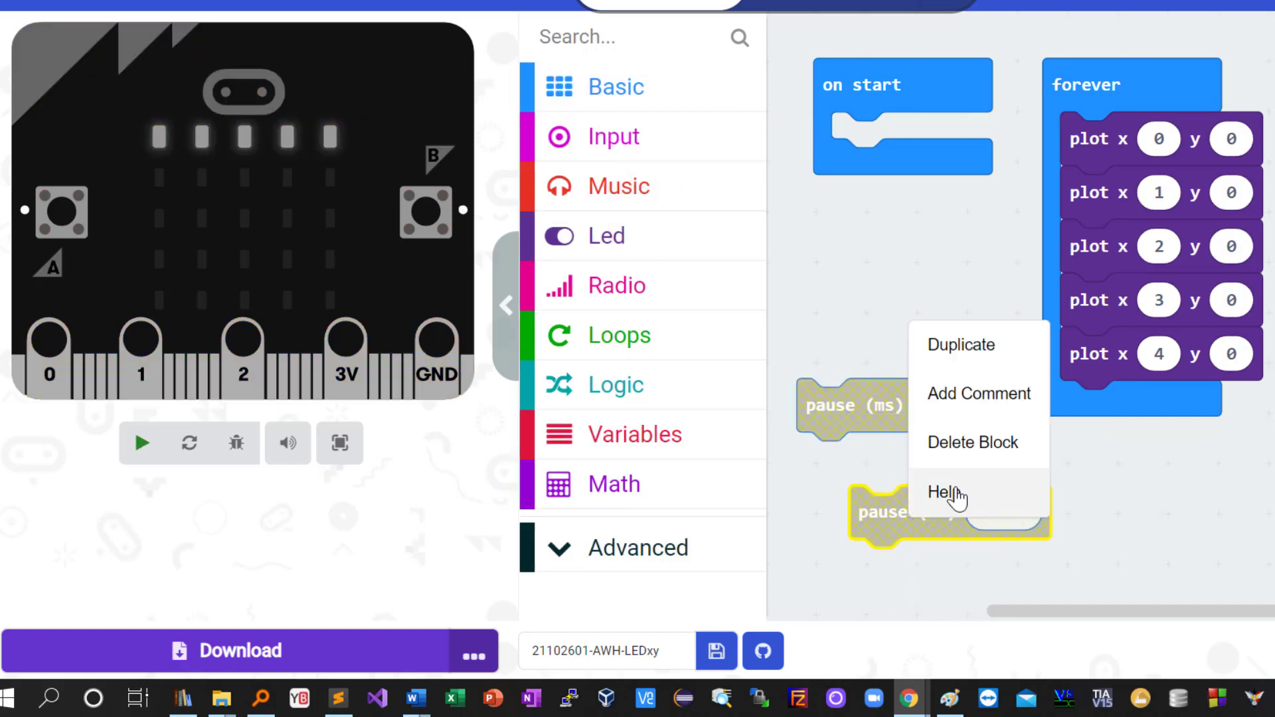
pyautogui.click(986, 350)
pyautogui.rightClick(899, 407)
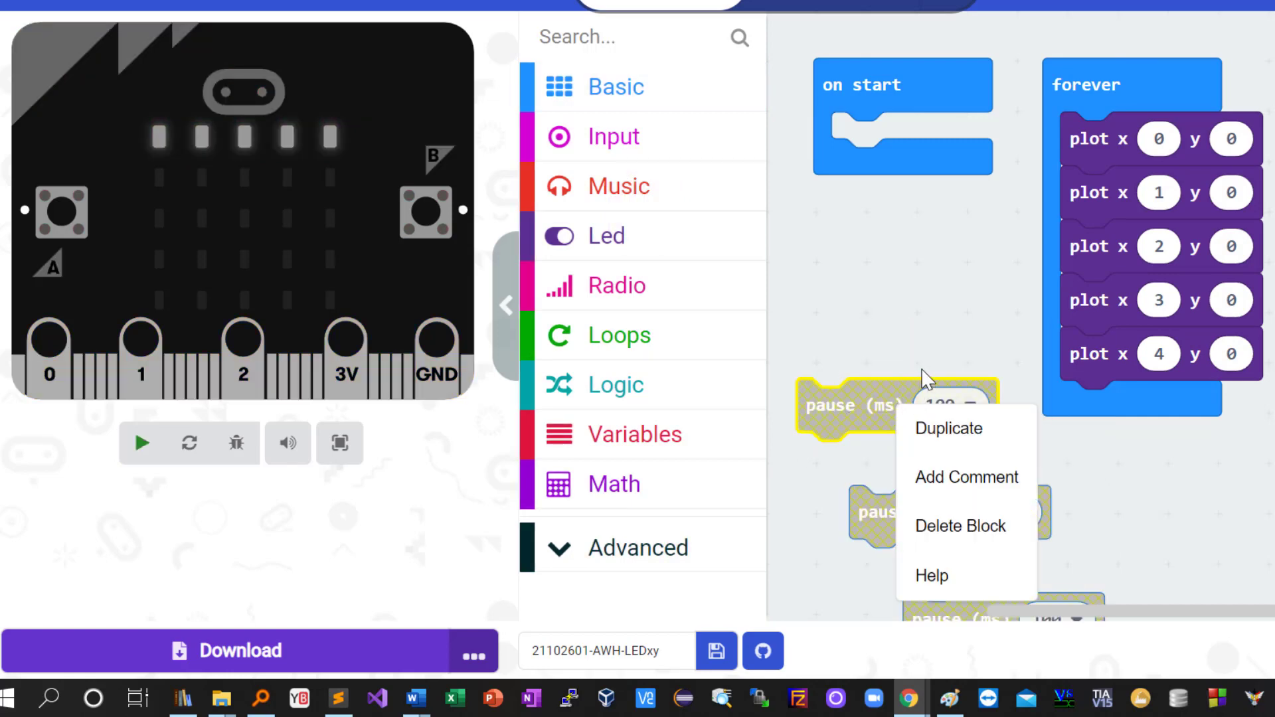
pyautogui.click(840, 414)
# Place a 100 ms pause after each of the five plot blocks and move forever to the top
pyautogui.moveTo(841, 408); pyautogui.dragTo(1076, 189)
pyautogui.moveTo(911, 513); pyautogui.dragTo(1132, 310)
pyautogui.scroll(-5, 1166, 429)
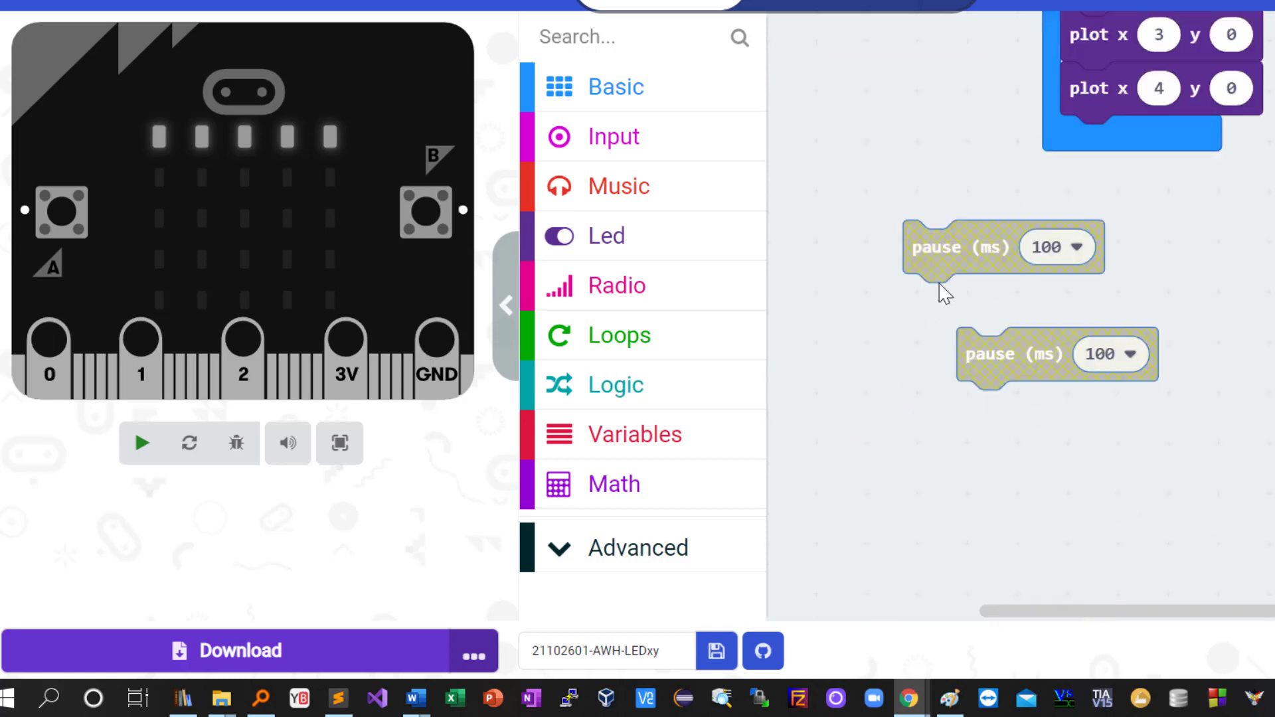
pyautogui.moveTo(972, 248); pyautogui.dragTo(1125, 92)
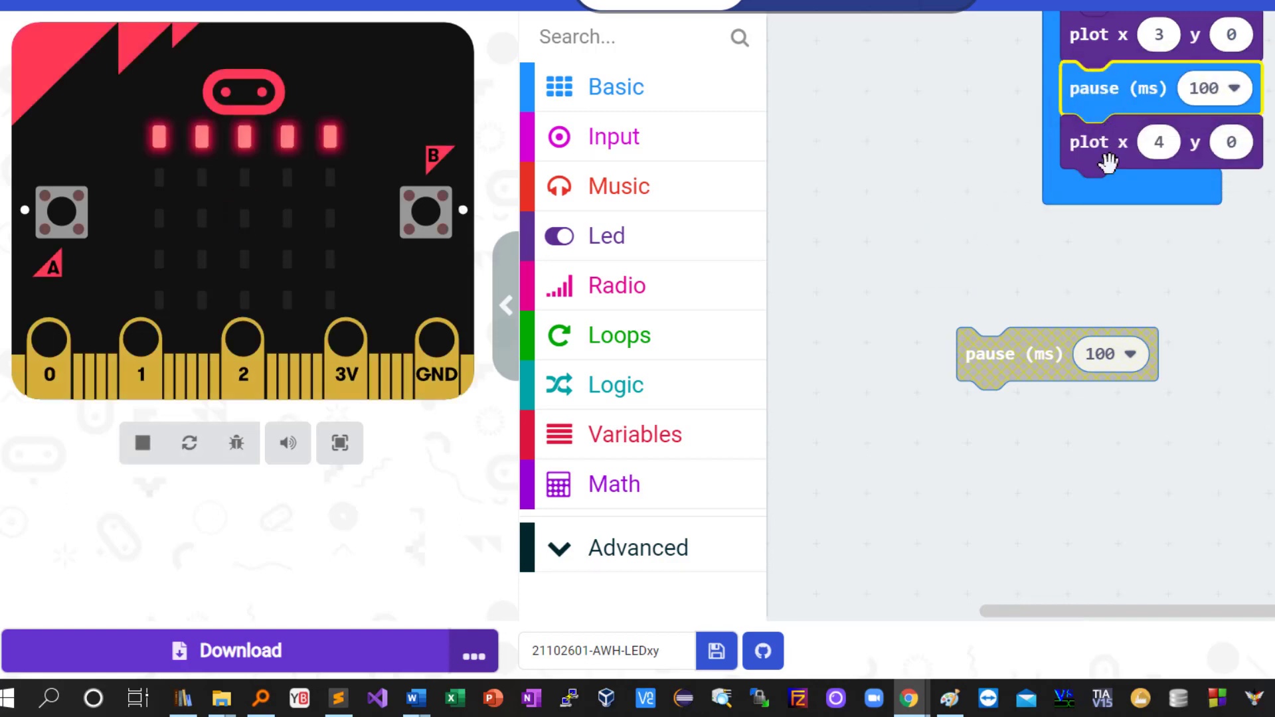
pyautogui.rightClick(1000, 364)
pyautogui.click(1036, 395)
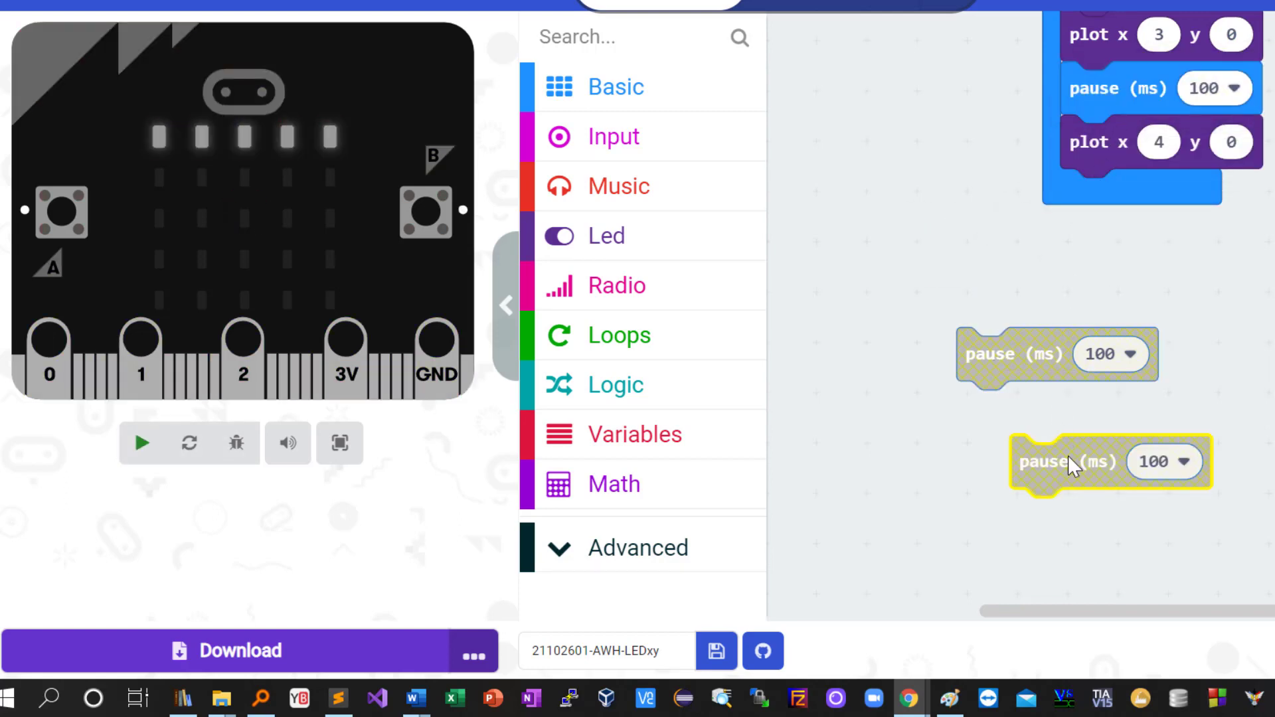
pyautogui.moveTo(1069, 465); pyautogui.dragTo(1110, 202)
pyautogui.moveTo(1026, 333); pyautogui.dragTo(879, 78)
pyautogui.scroll(5, 981, 306)
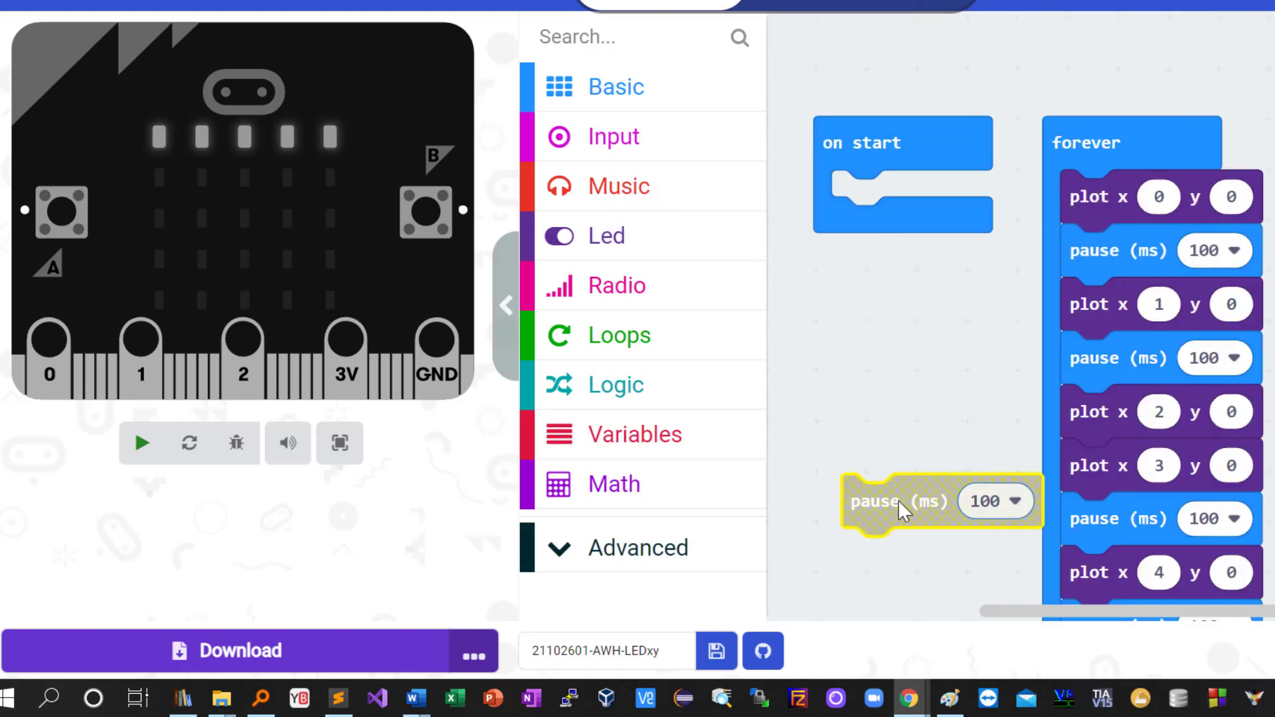
pyautogui.moveTo(903, 502); pyautogui.dragTo(1131, 462)
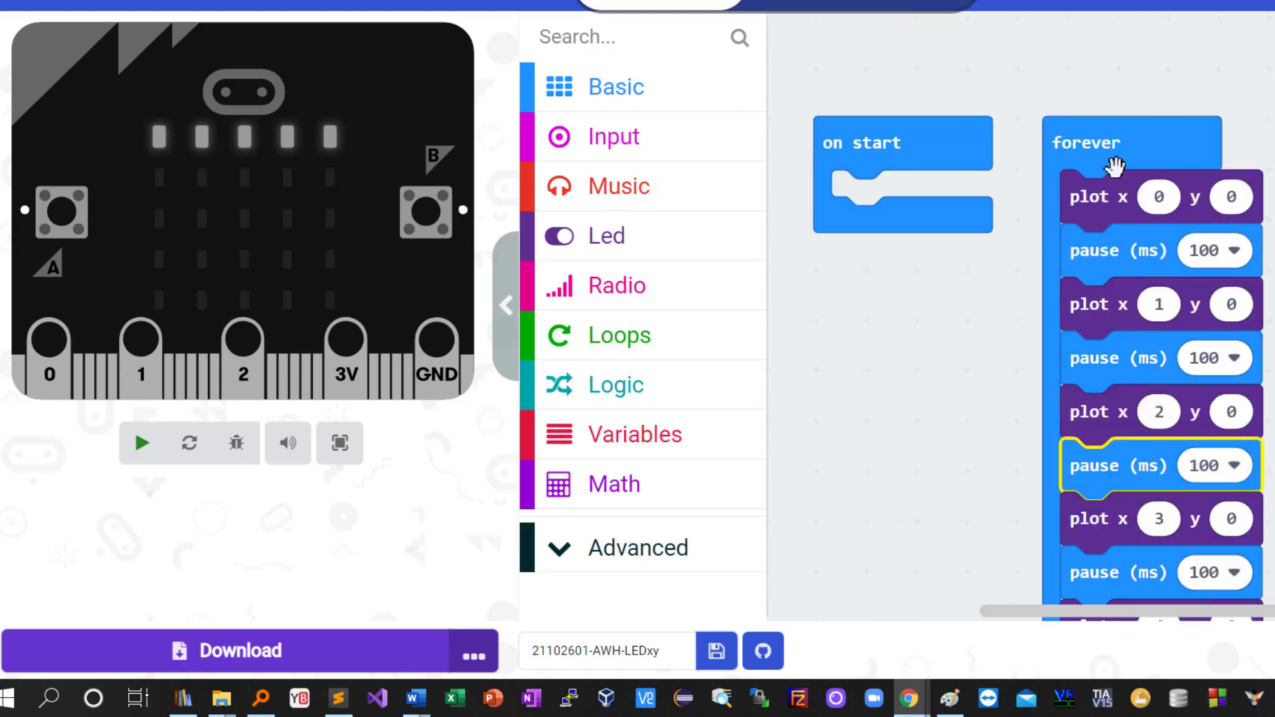
pyautogui.moveTo(1090, 129); pyautogui.dragTo(1051, 29)
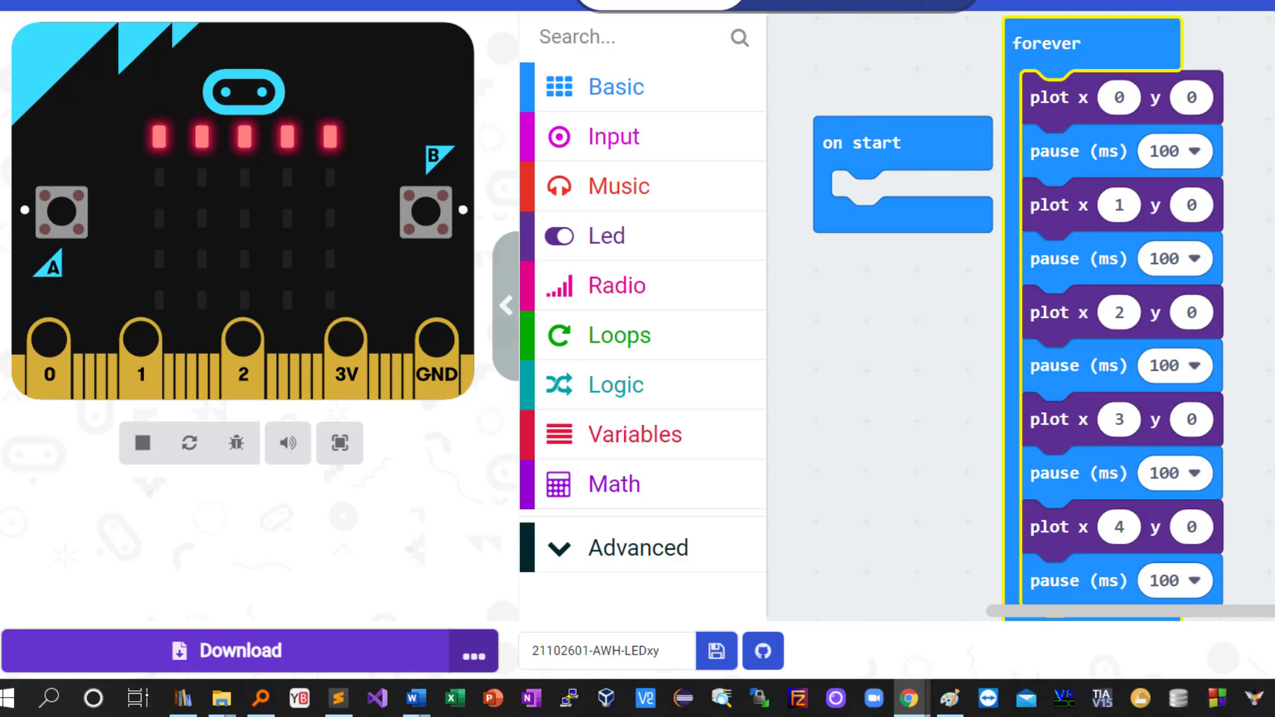
pyautogui.scroll(-5, 1022, 349)
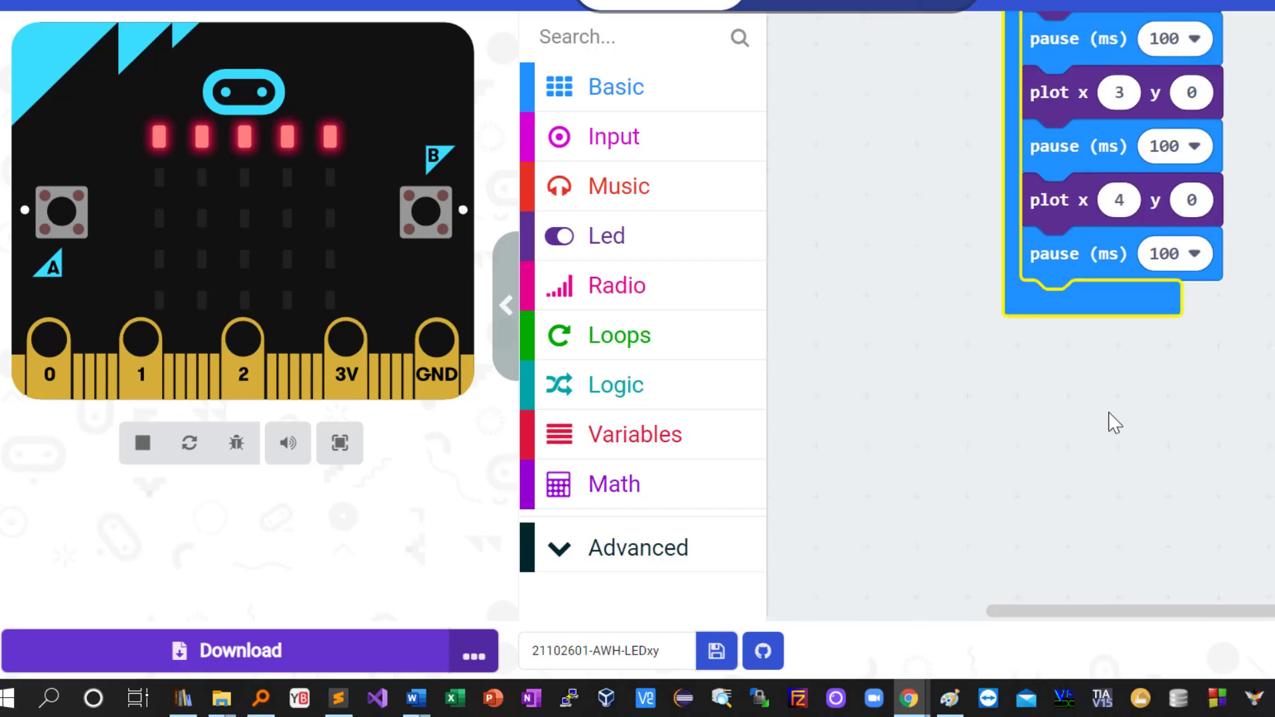
pyautogui.scroll(5, 1185, 348)
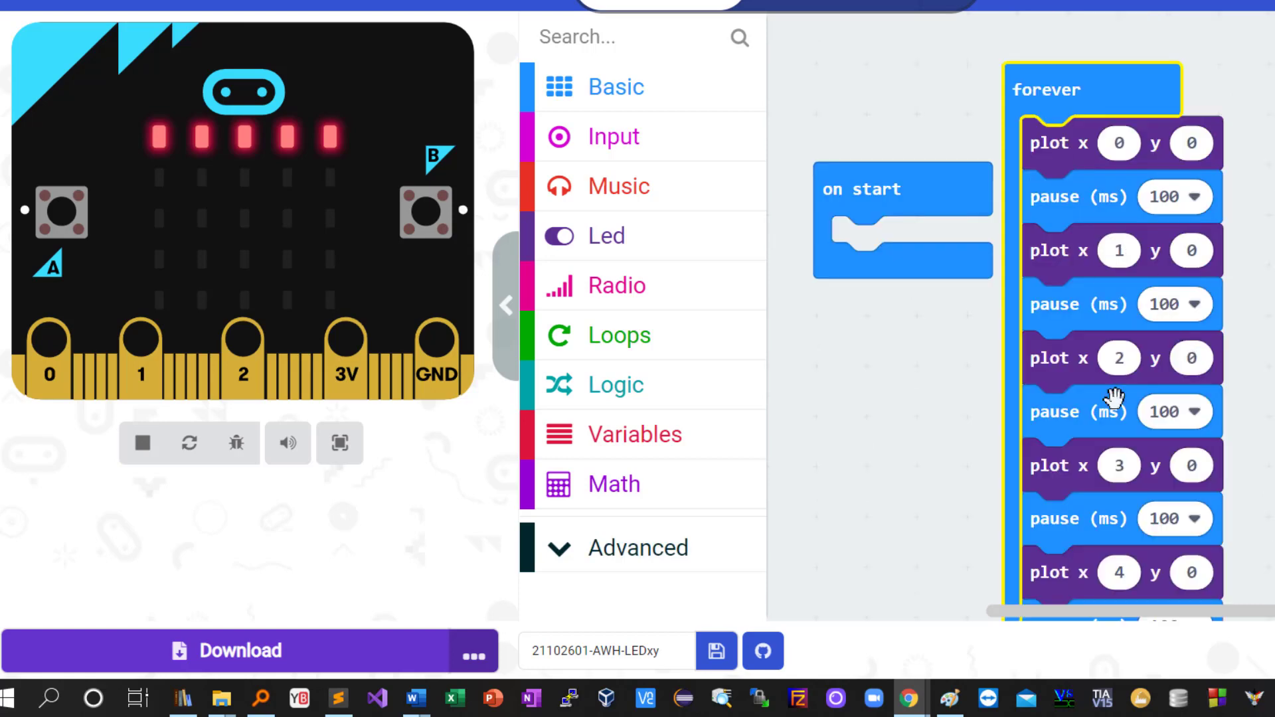
pyautogui.scroll(-5, 1121, 428)
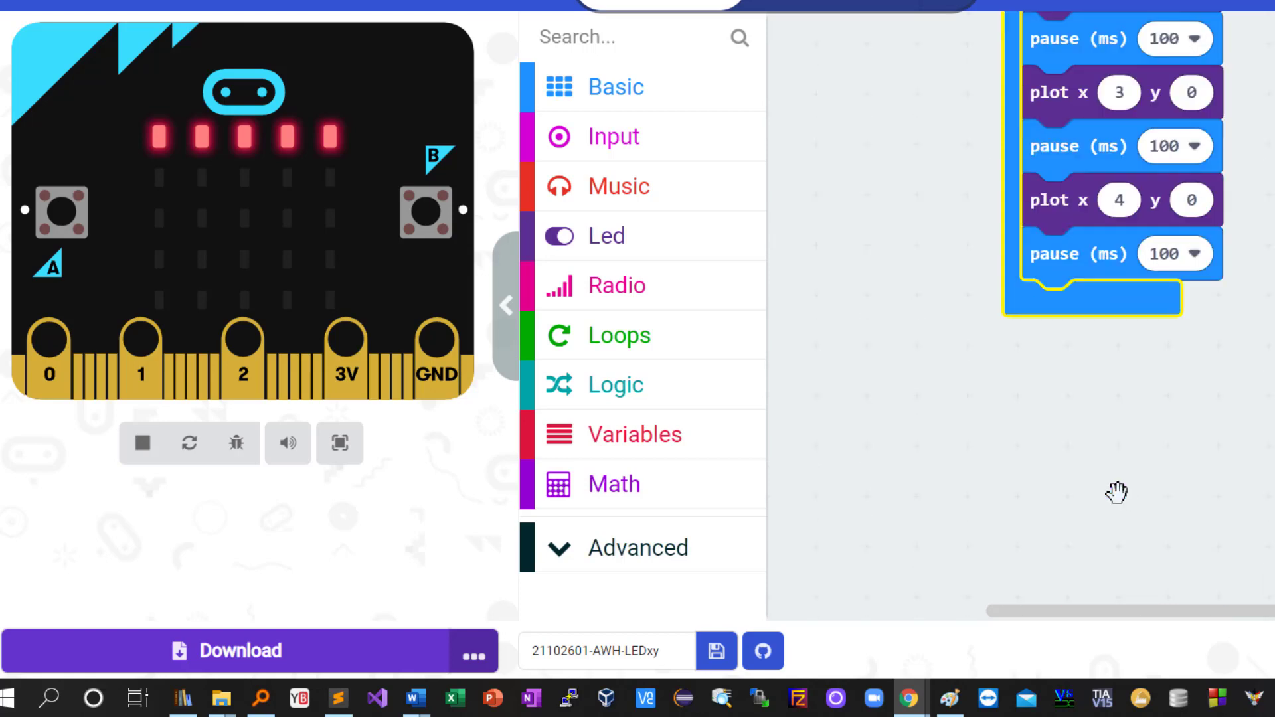
# Add a clear screen block from Basic at the end of the forever loop
pyautogui.click(676, 97)
pyautogui.scroll(-2, 913, 401)
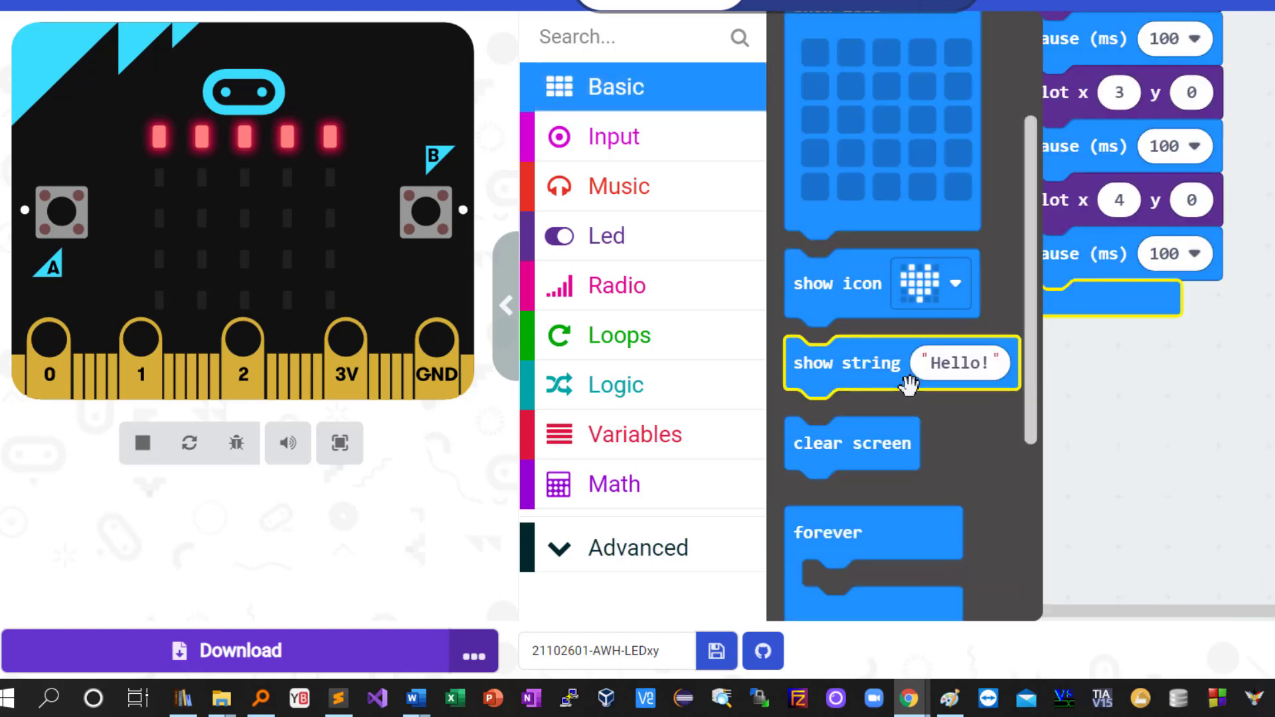
pyautogui.moveTo(862, 444)
pyautogui.mouseDown()
pyautogui.moveTo(1106, 337)
pyautogui.moveTo(1096, 333)
pyautogui.mouseUp()
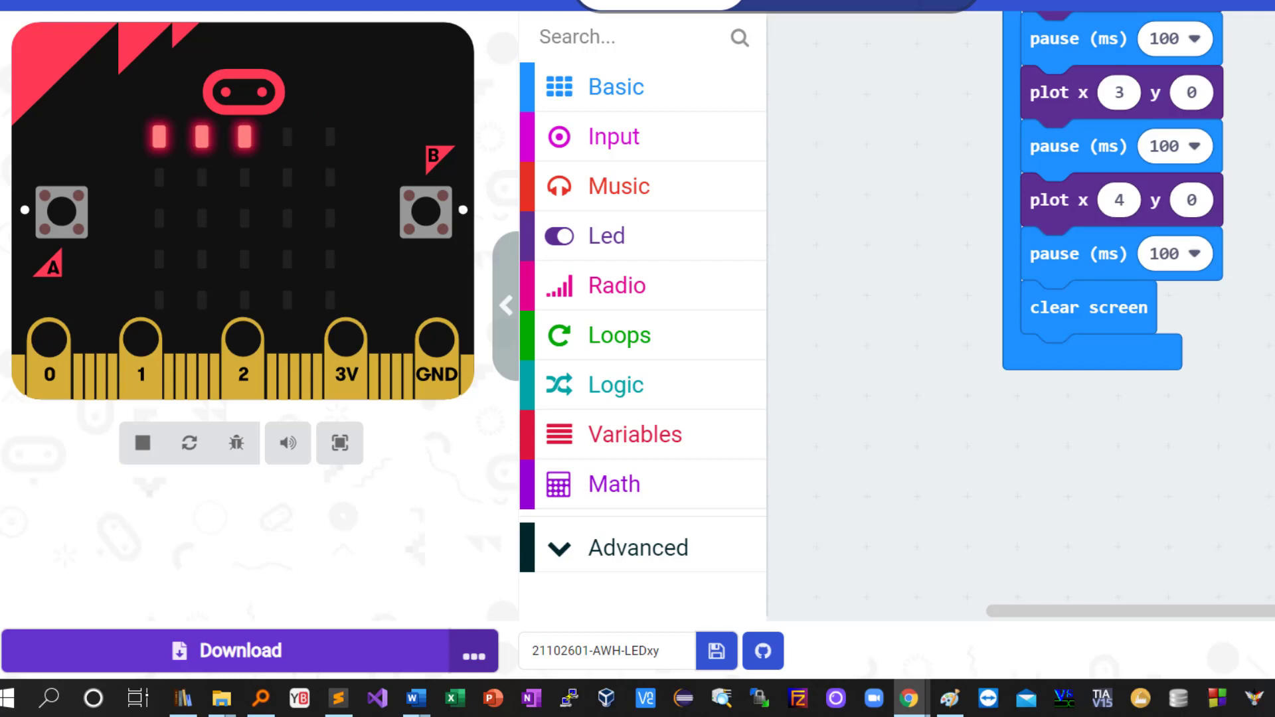
pyautogui.scroll(5, 1020, 319)
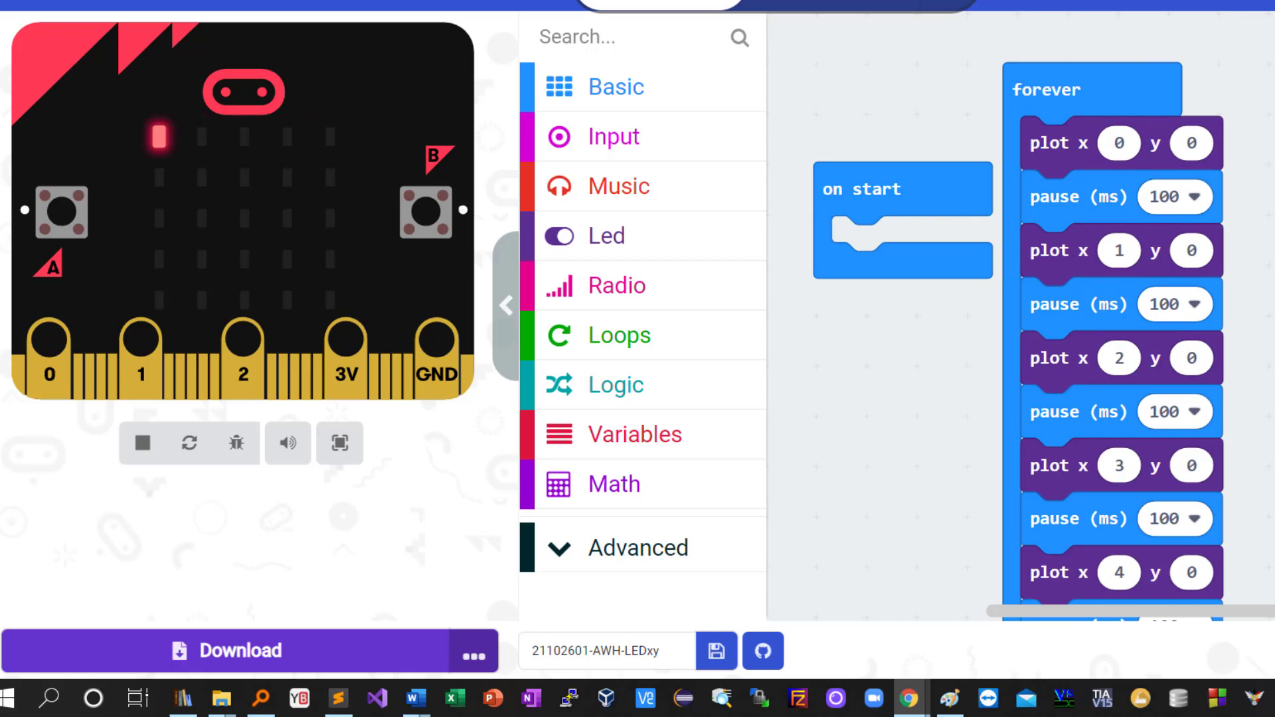
pyautogui.moveTo(900, 191); pyautogui.dragTo(862, 92)
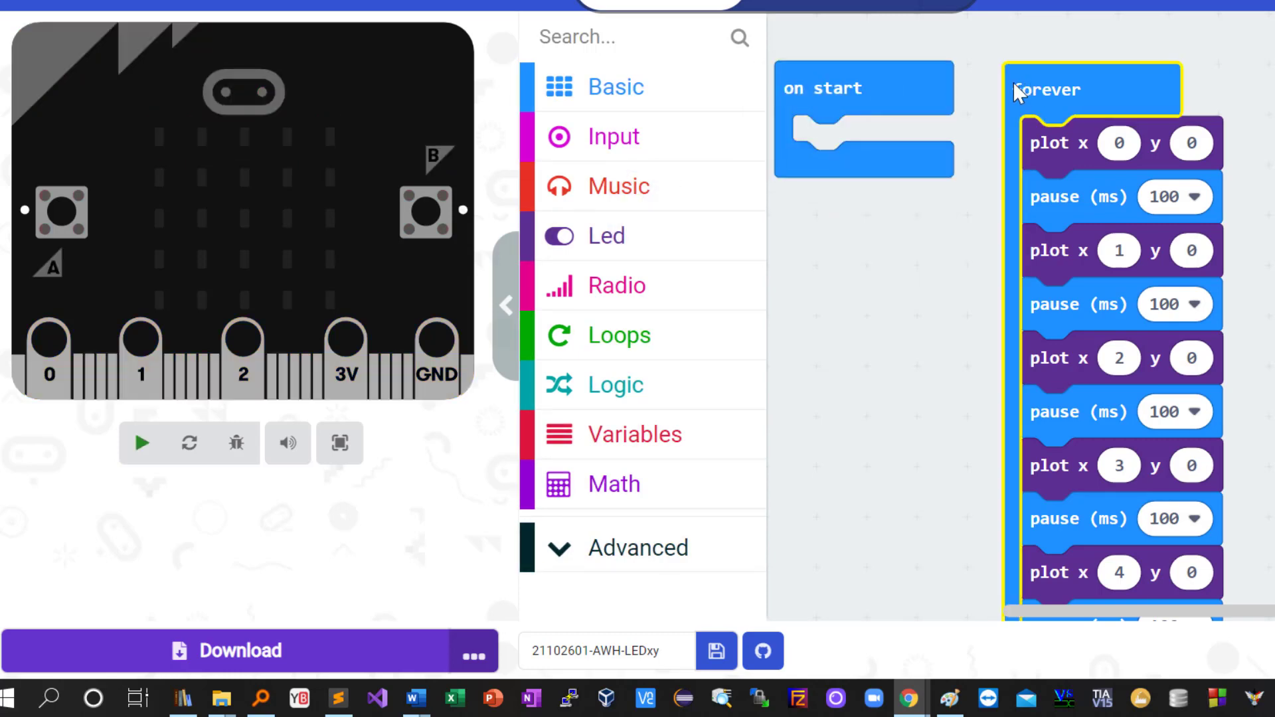
pyautogui.moveTo(1015, 88); pyautogui.dragTo(991, 87)
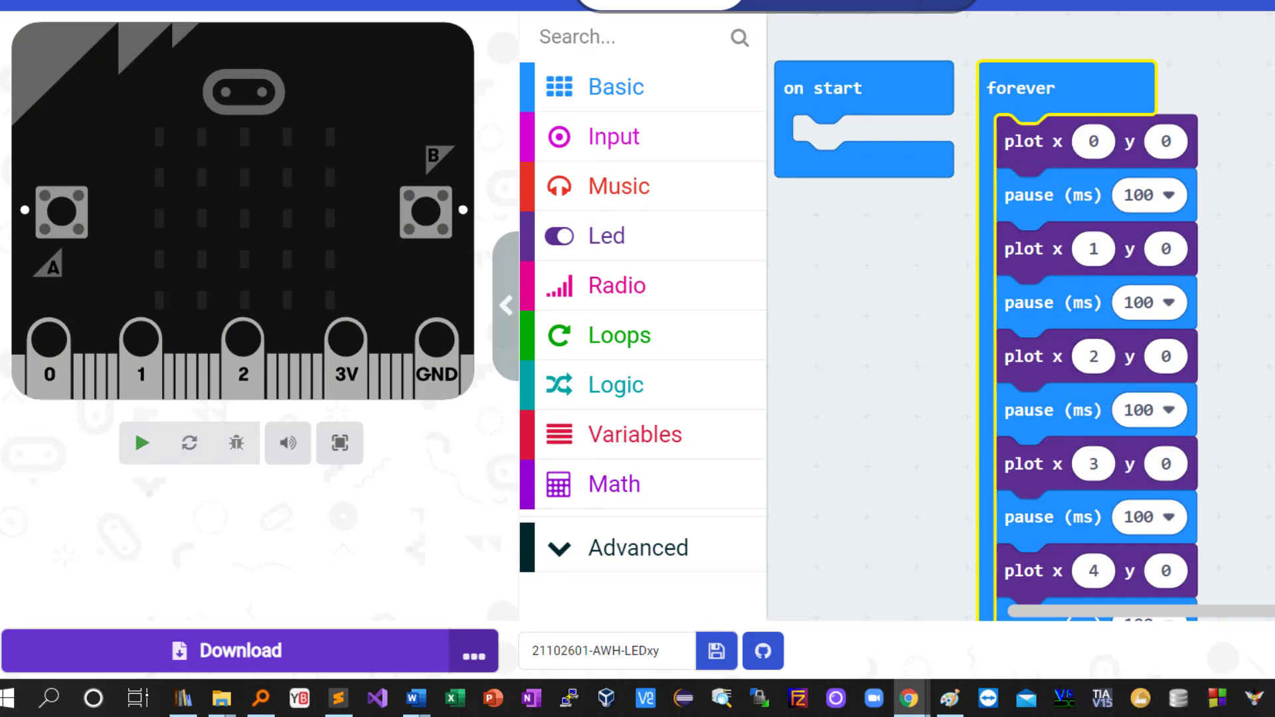
pyautogui.click(189, 442)
pyautogui.scroll(-1, 1016, 318)
pyautogui.scroll(-1, 1016, 319)
pyautogui.scroll(-1, 1016, 320)
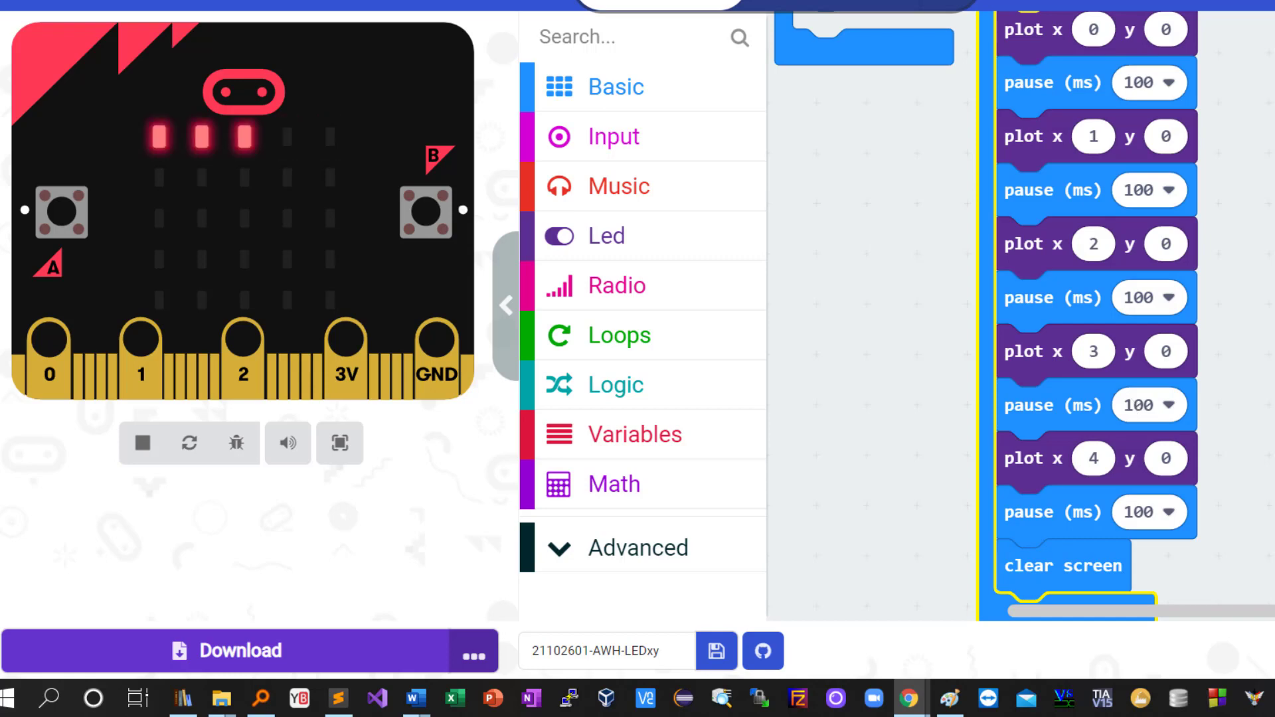
pyautogui.scroll(2, 1021, 318)
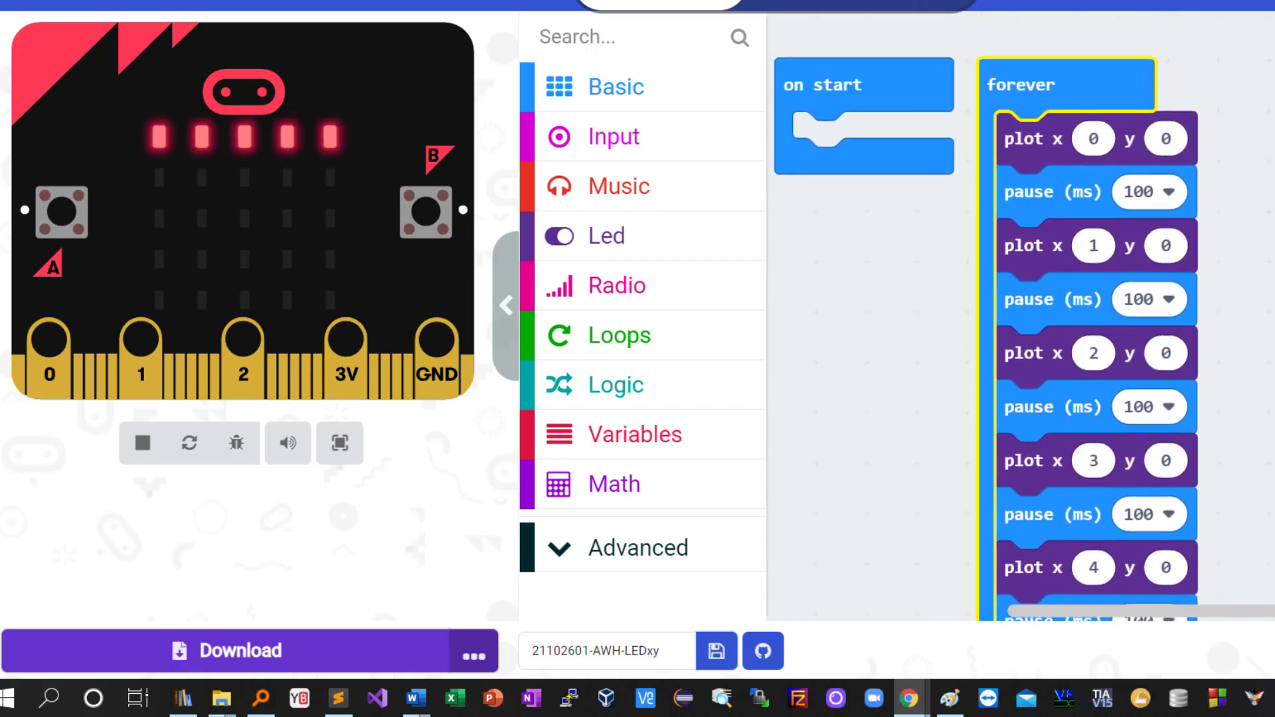
pyautogui.scroll(1, 1093, 366)
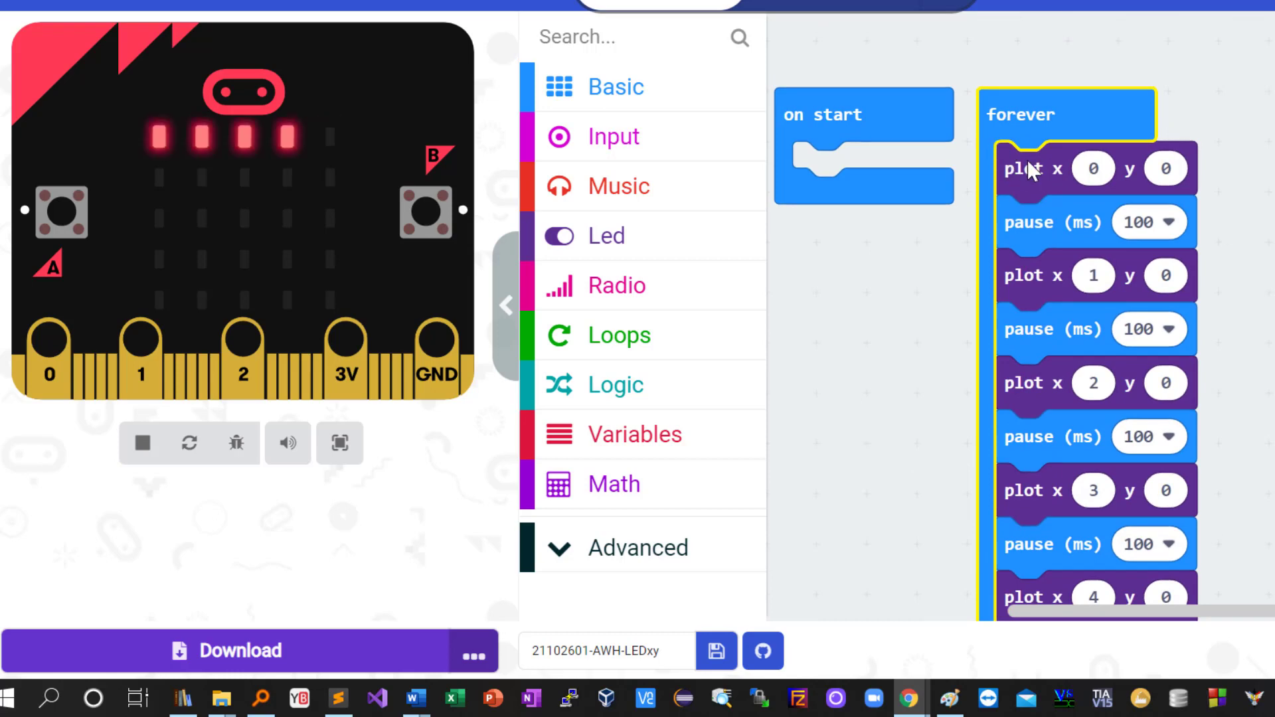
# Pull the plot/pause stack out of forever, leaving only plot x 0 y 0 and its pause inside
pyautogui.moveTo(1027, 167); pyautogui.dragTo(1274, 174)
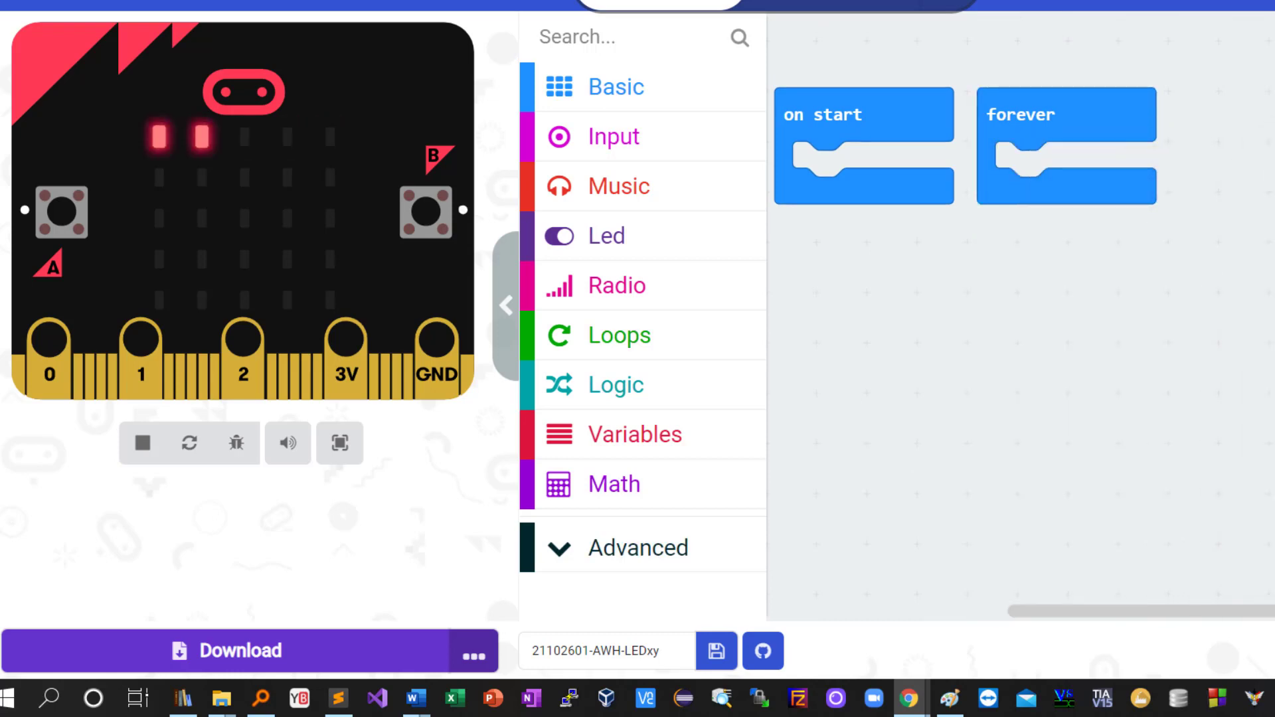
pyautogui.moveTo(1274, 174); pyautogui.dragTo(1274, 68)
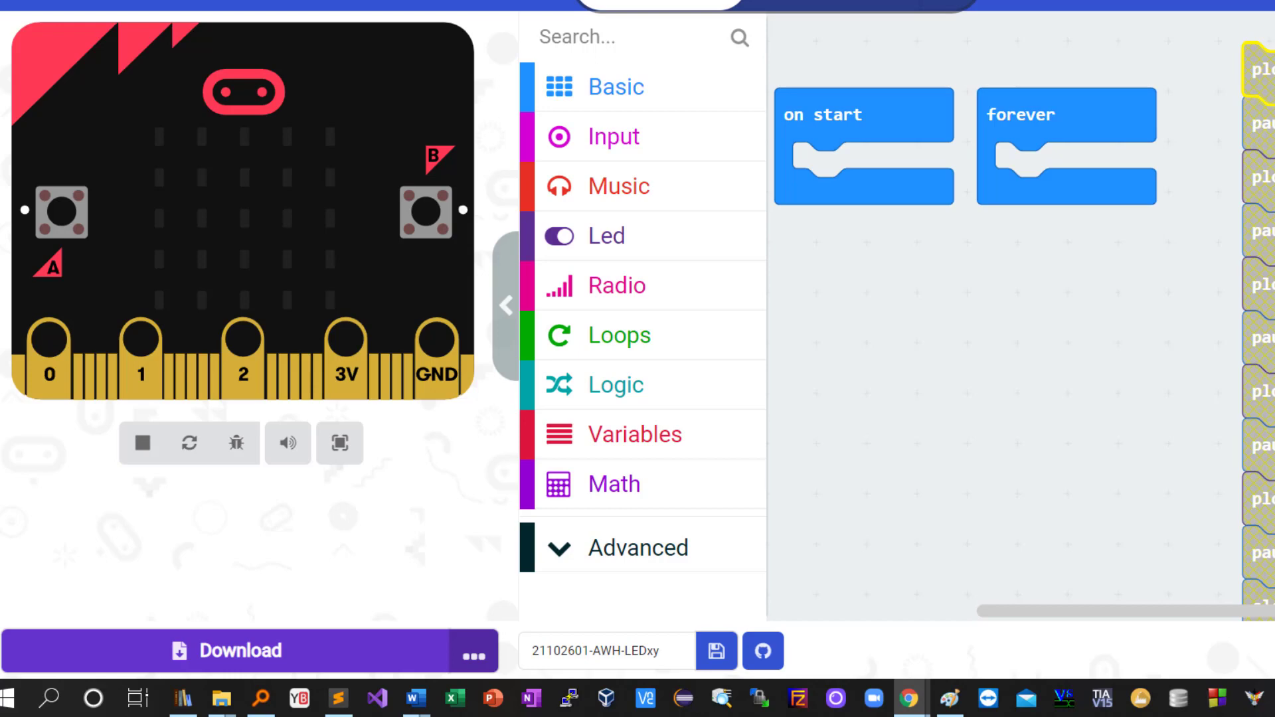
pyautogui.moveTo(1261, 176)
pyautogui.mouseDown()
pyautogui.moveTo(874, 443)
pyautogui.moveTo(873, 430)
pyautogui.mouseUp()
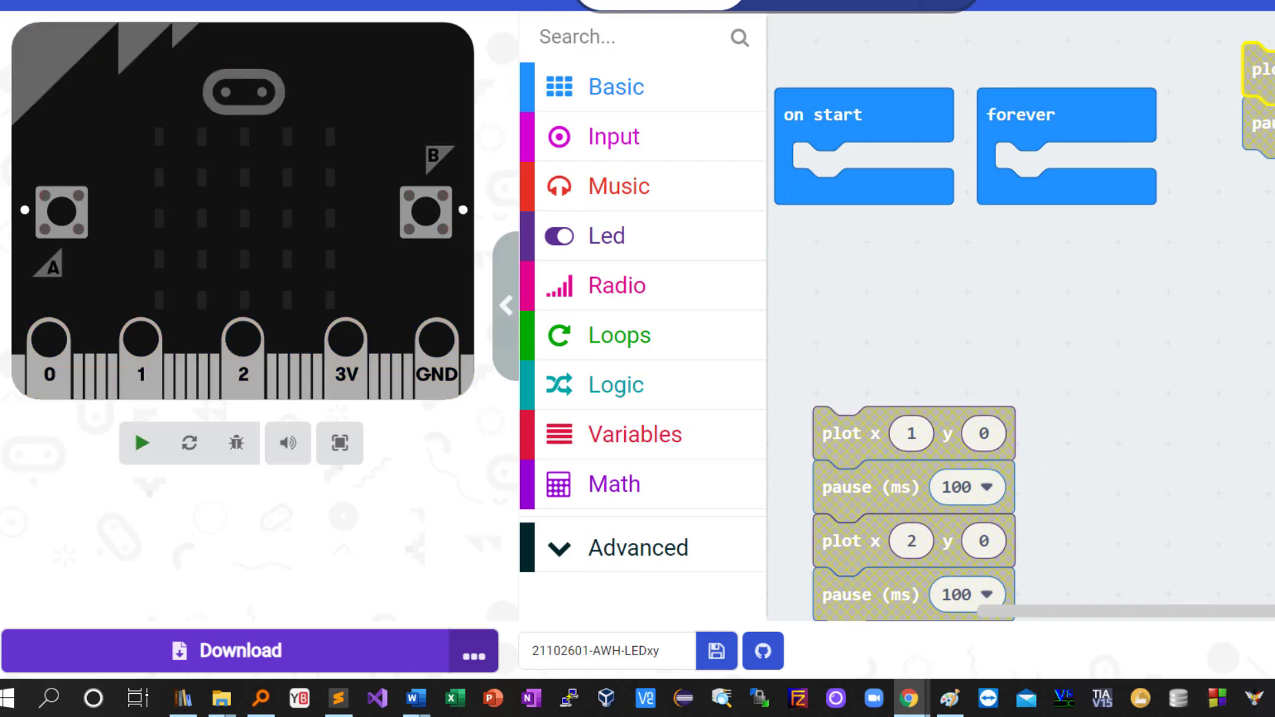
pyautogui.moveTo(1260, 70); pyautogui.dragTo(1066, 189)
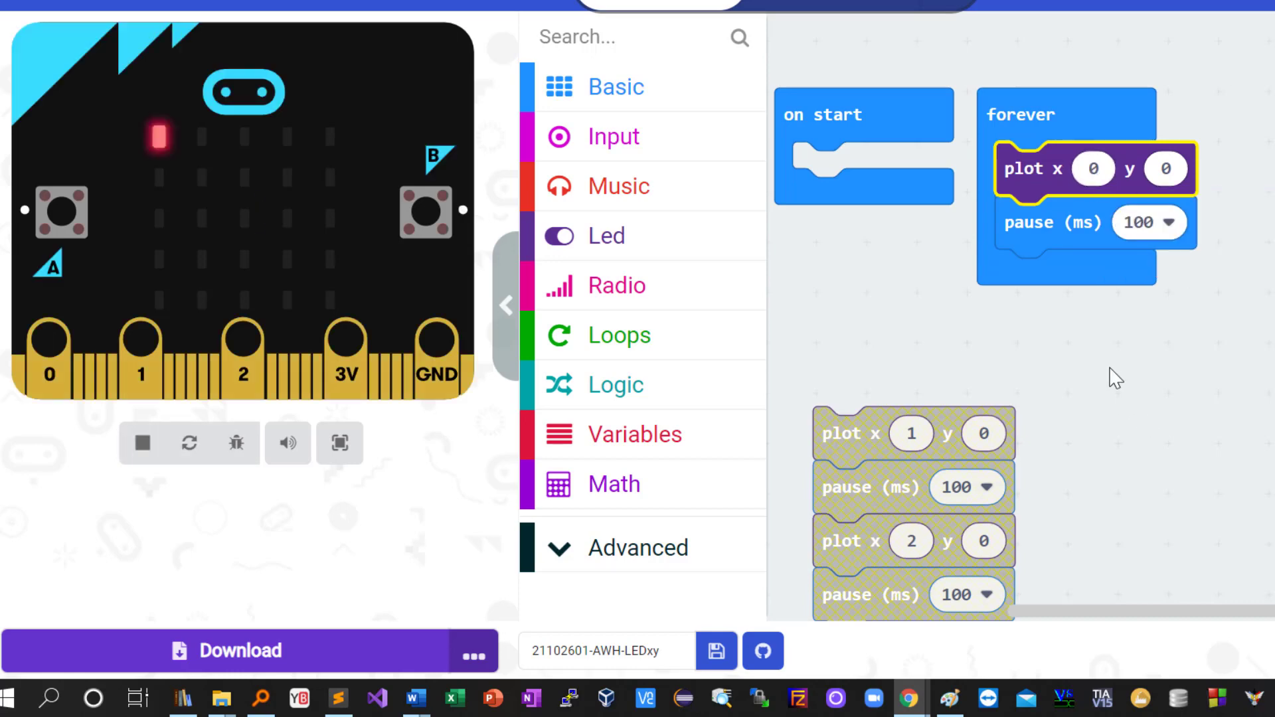
pyautogui.moveTo(1081, 106); pyautogui.dragTo(1131, 91)
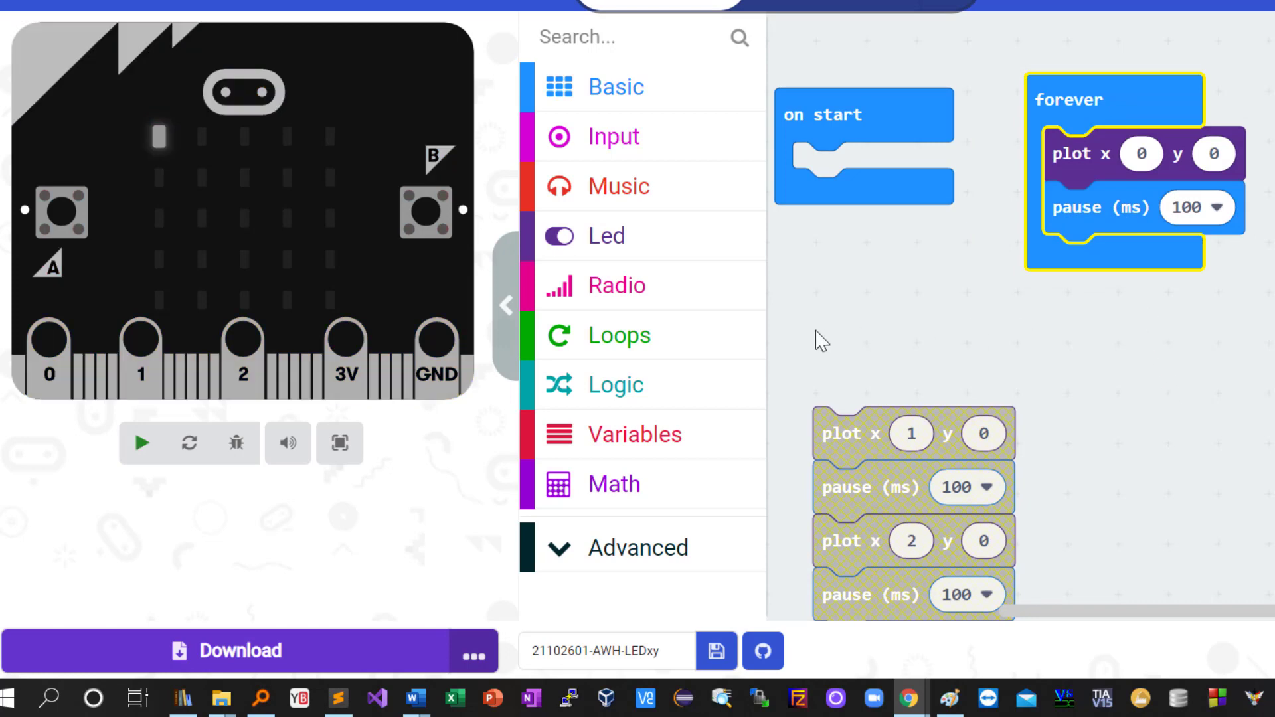
# Wrap the plot and pause in a for loop from Loops and rename its variable index to i
pyautogui.click(642, 350)
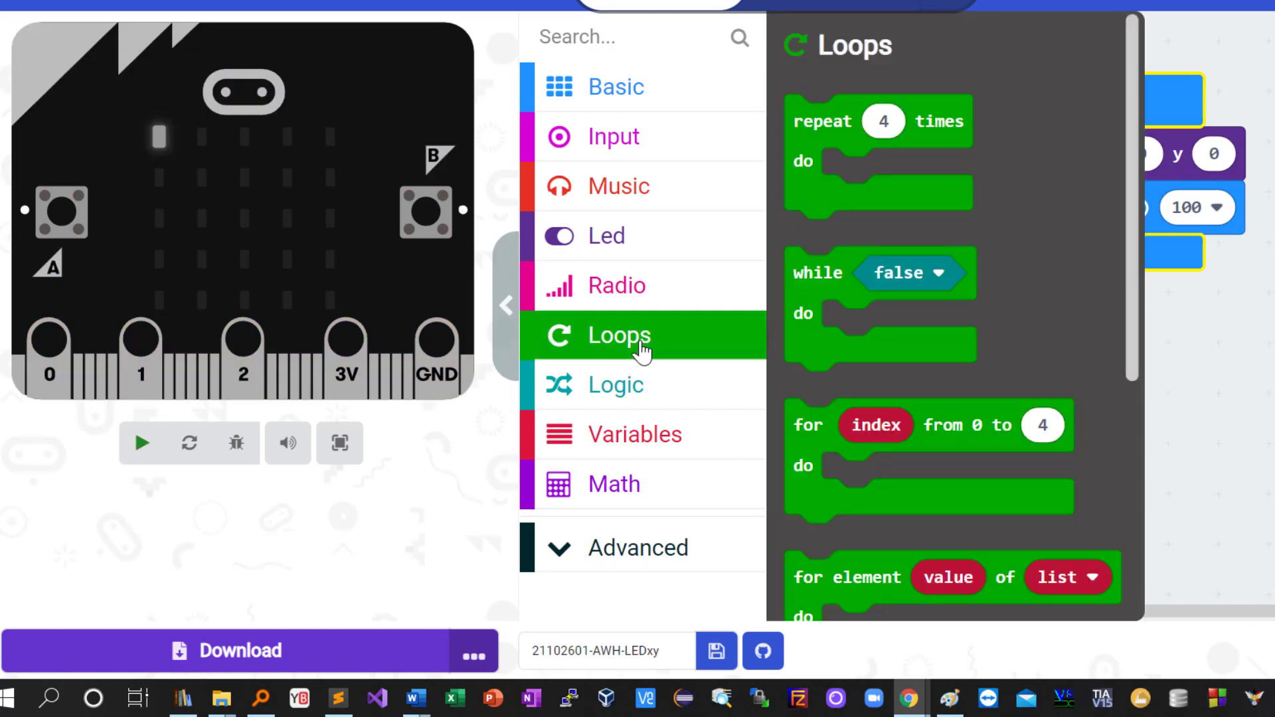
pyautogui.moveTo(819, 427); pyautogui.dragTo(1086, 156)
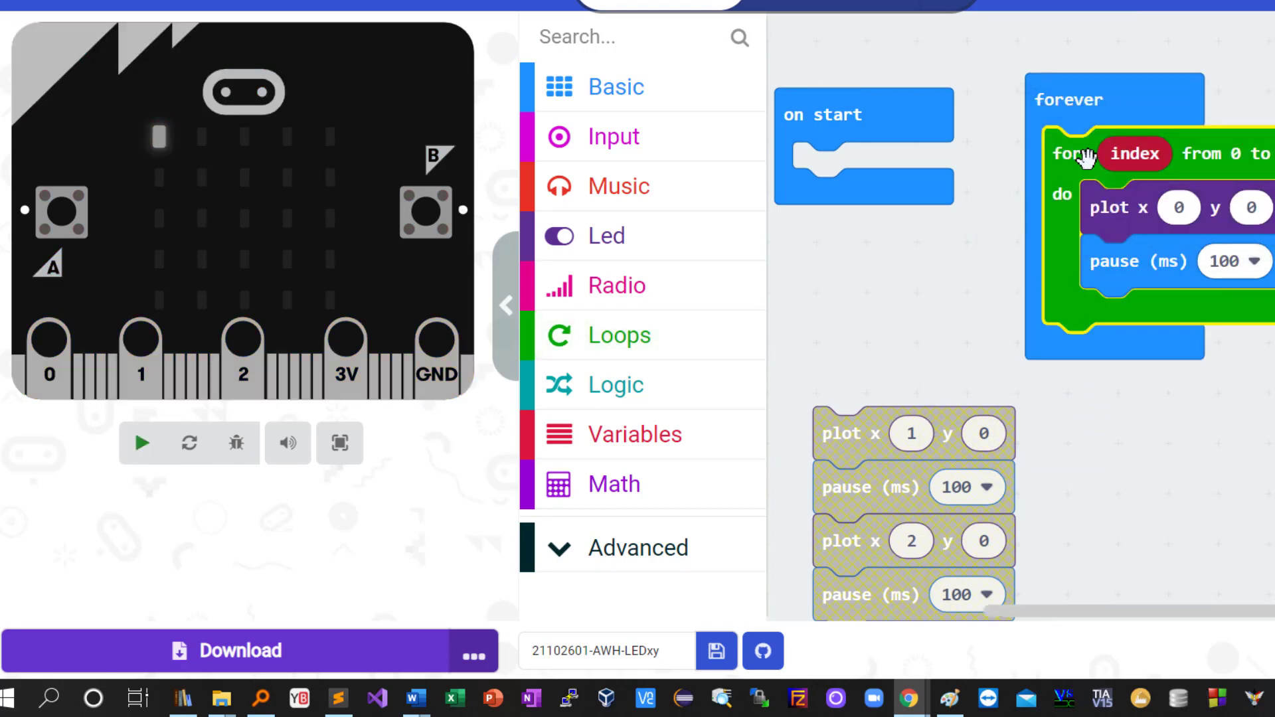
pyautogui.click(1122, 153)
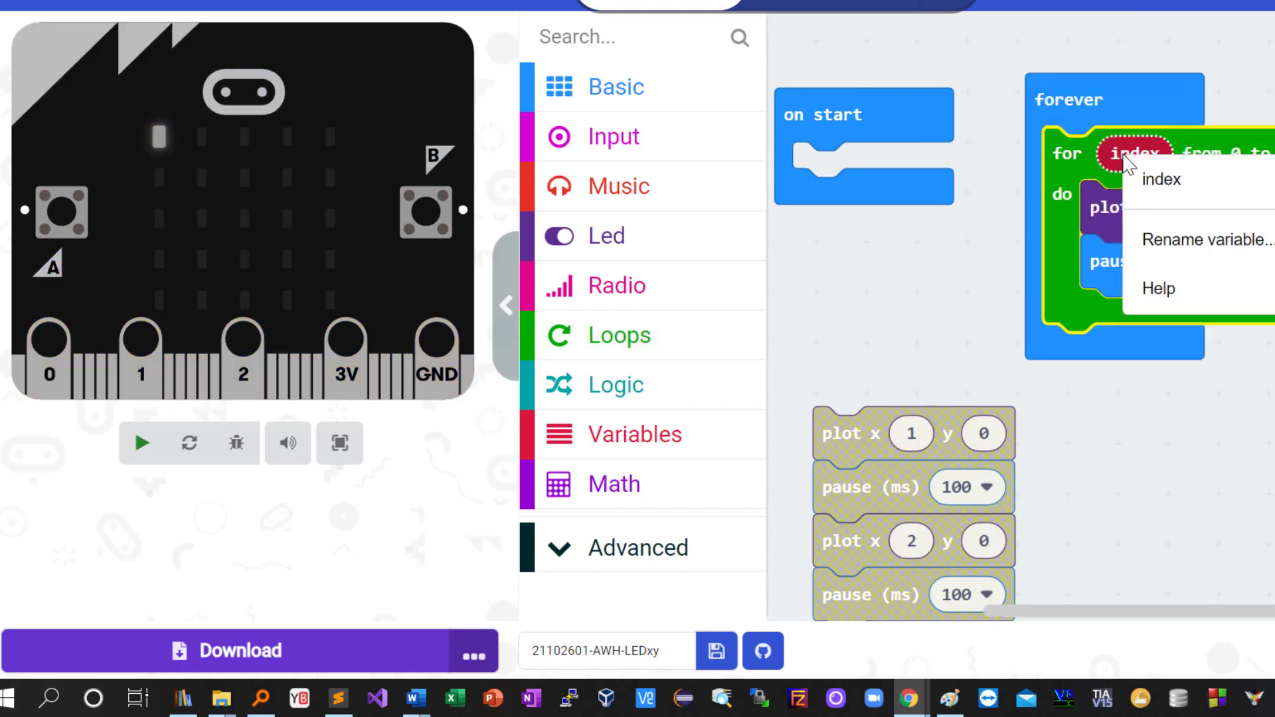
pyautogui.click(1167, 239)
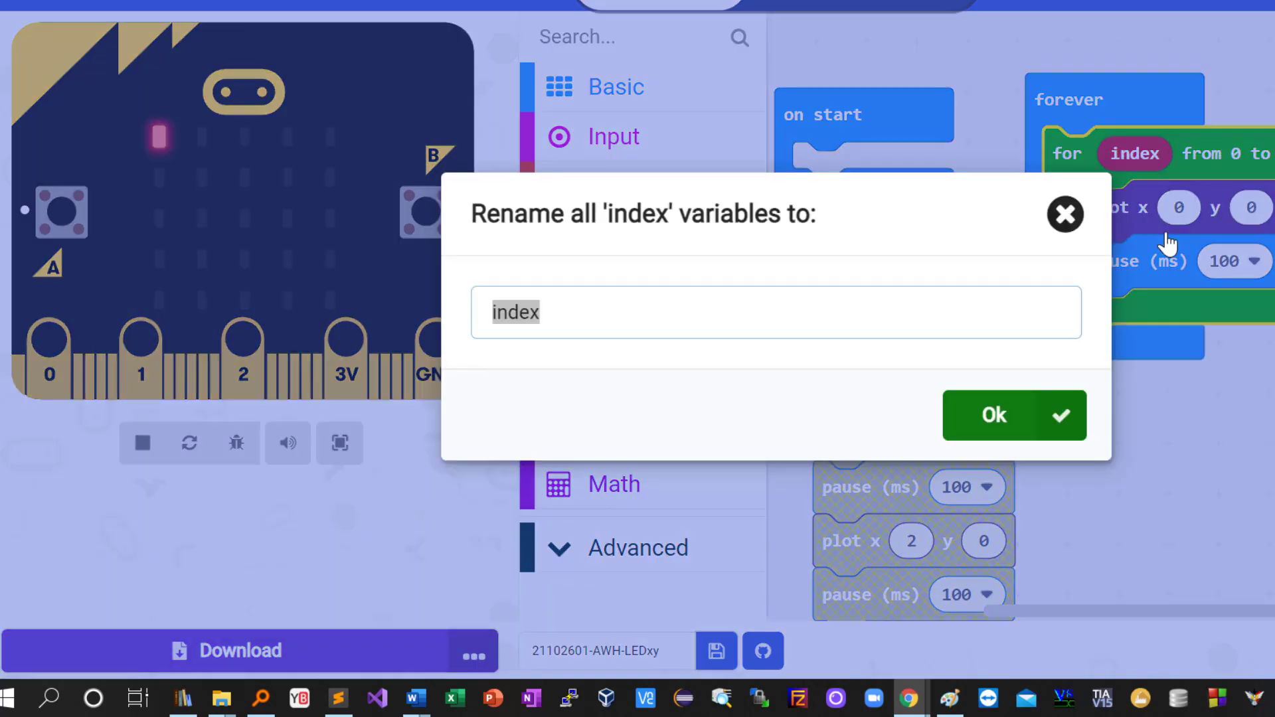
pyautogui.write('i')
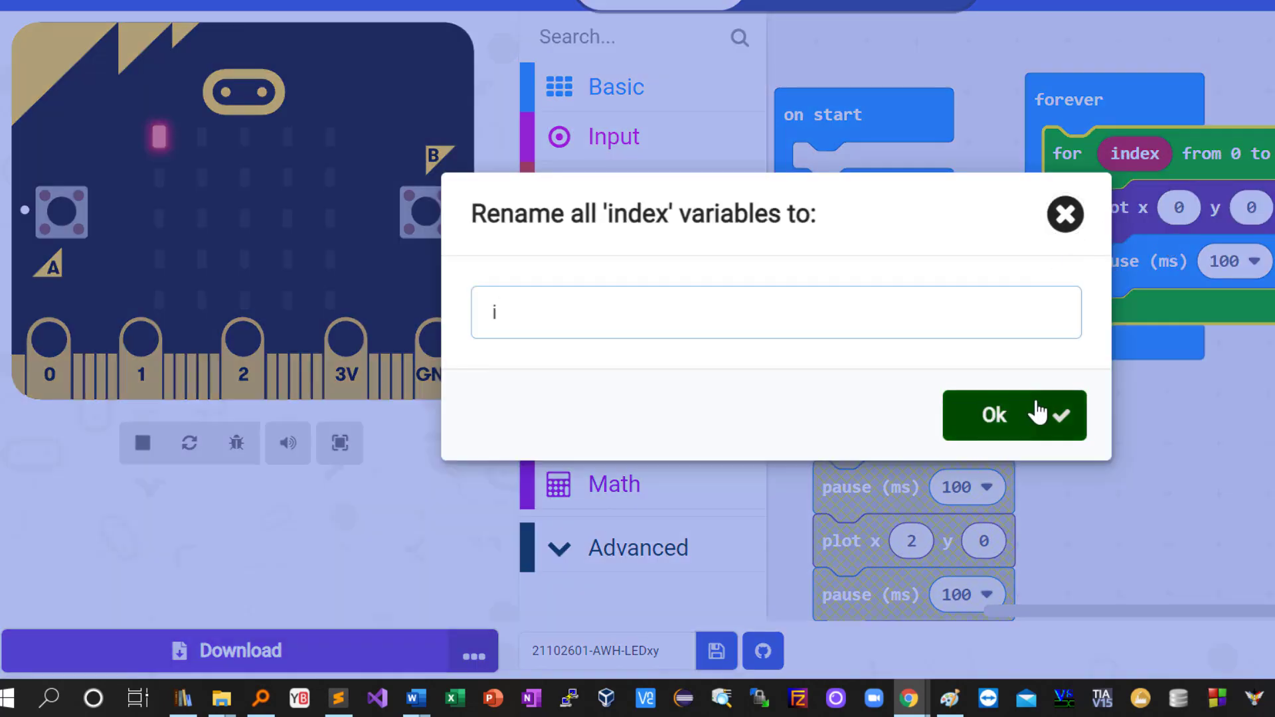
pyautogui.click(1043, 412)
pyautogui.click(1121, 155)
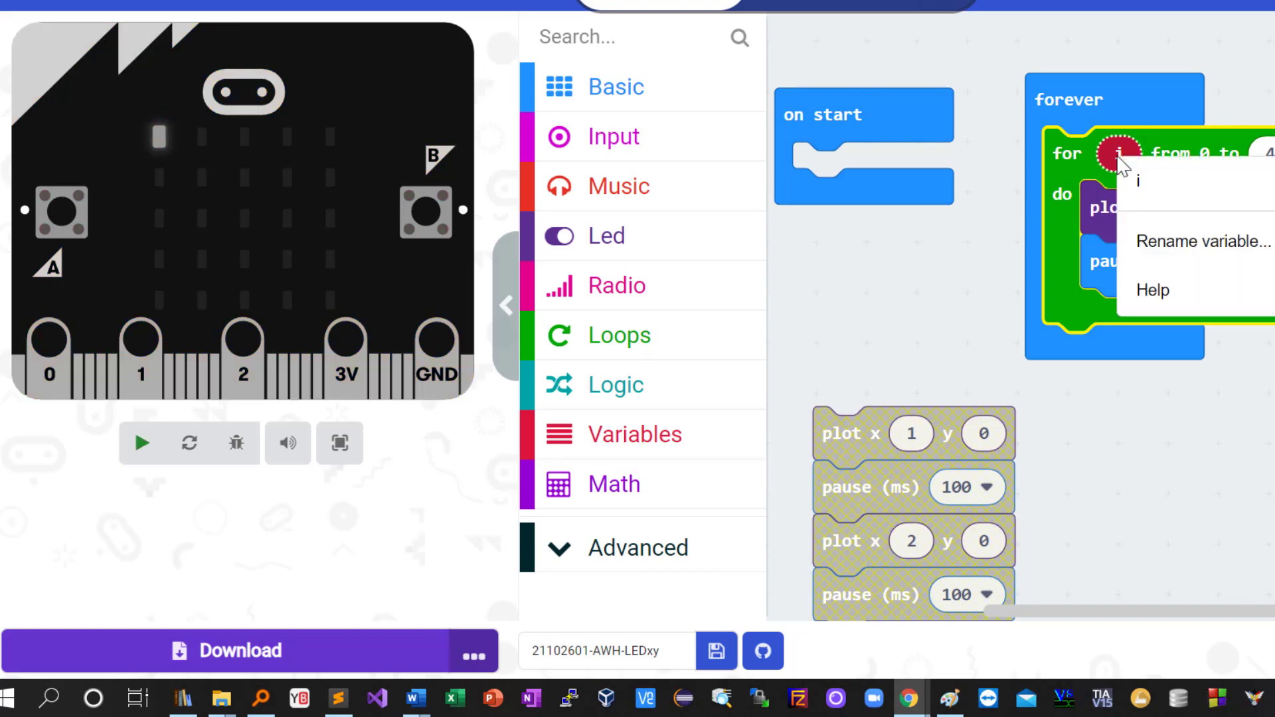
# Use i as the plot x coordinate, delete the leftover blocks and add clear screen after the pause
pyautogui.press('Escape')
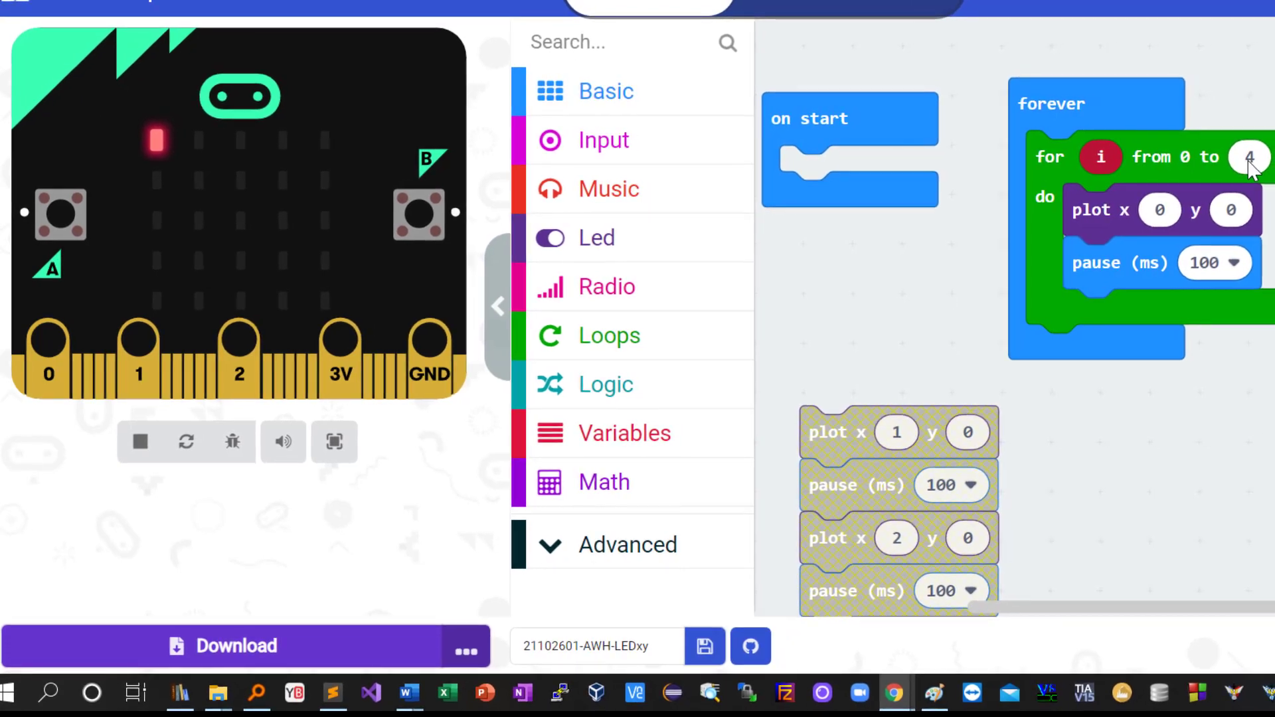
pyautogui.moveTo(1114, 162); pyautogui.dragTo(1161, 209)
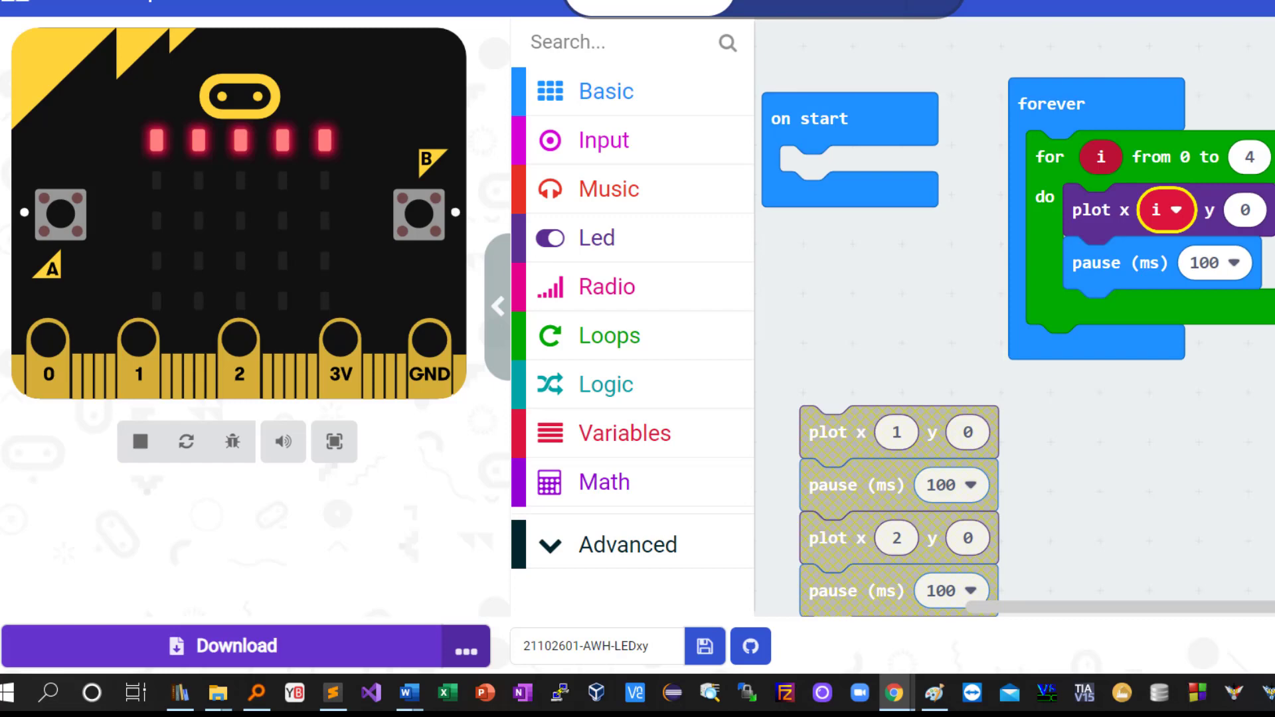
pyautogui.moveTo(825, 419)
pyautogui.mouseDown()
pyautogui.moveTo(822, 84)
pyautogui.moveTo(1274, 169)
pyautogui.mouseUp()
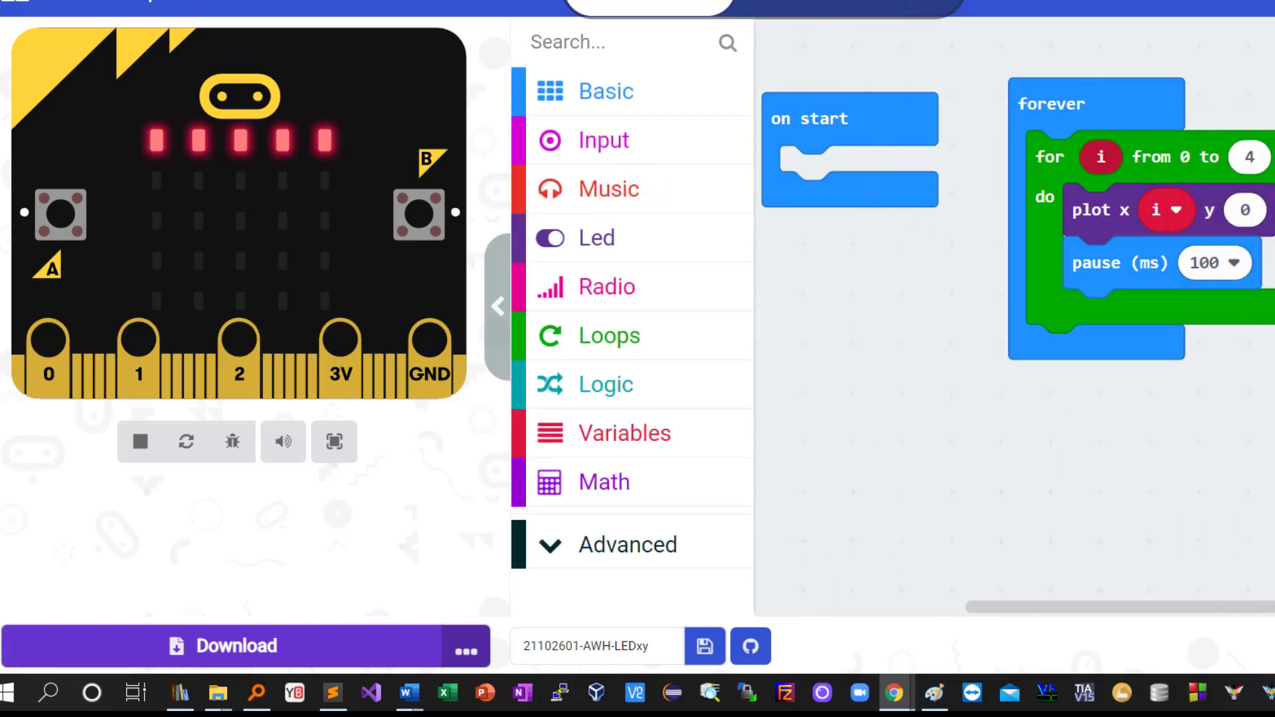
pyautogui.moveTo(1274, 499)
pyautogui.mouseDown()
pyautogui.moveTo(1127, 368)
pyautogui.moveTo(1110, 370)
pyautogui.moveTo(1096, 398)
pyautogui.moveTo(1067, 375)
pyautogui.mouseUp()
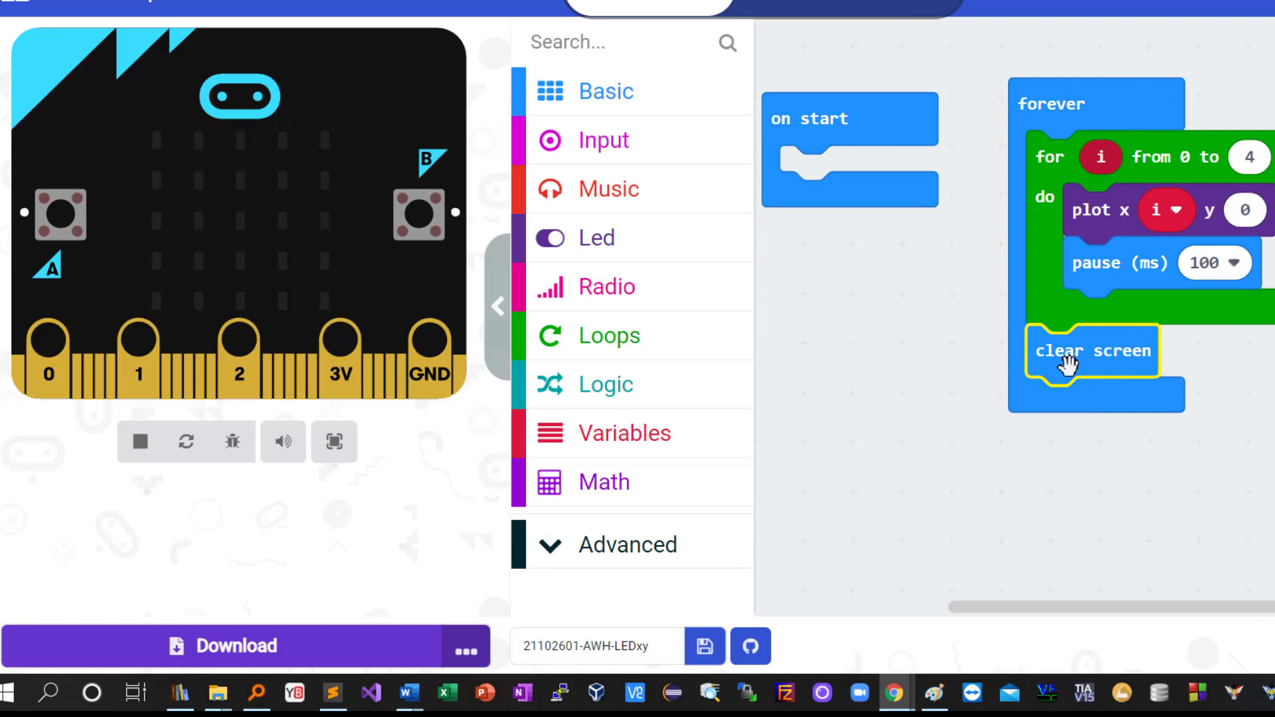
pyautogui.moveTo(1070, 365); pyautogui.dragTo(1106, 331)
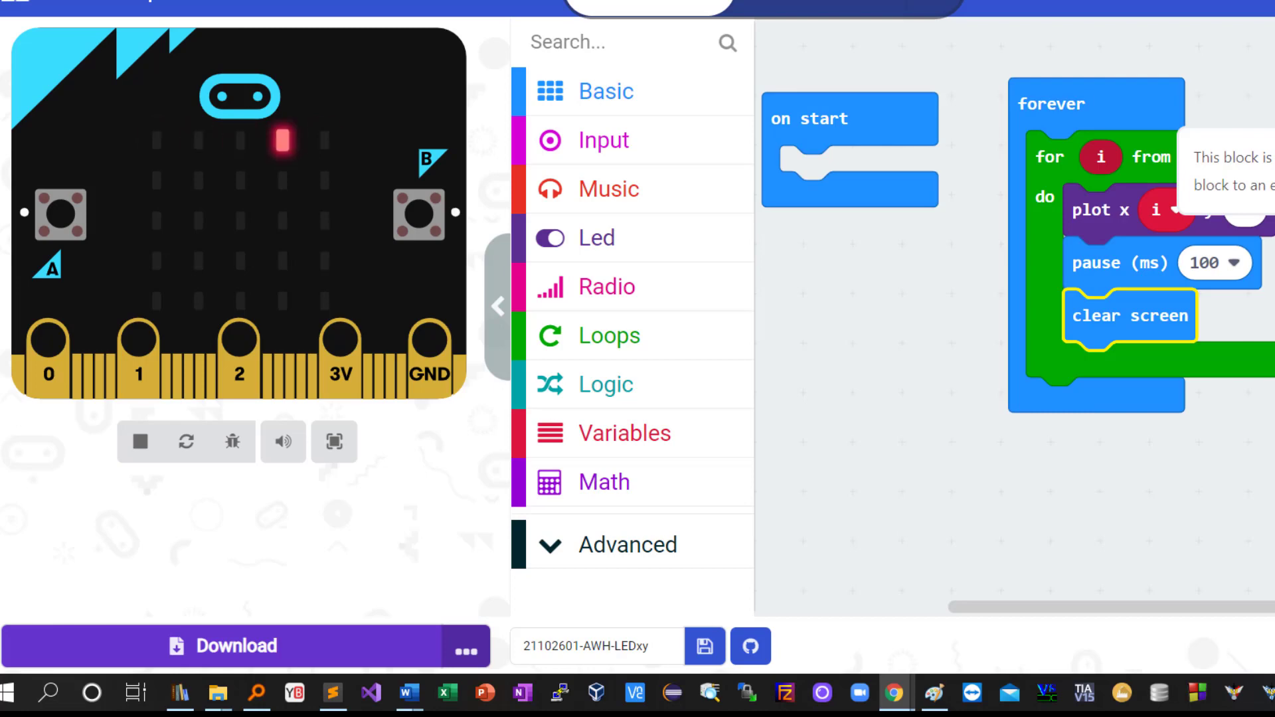
pyautogui.moveTo(1245, 209); pyautogui.dragTo(669, 208)
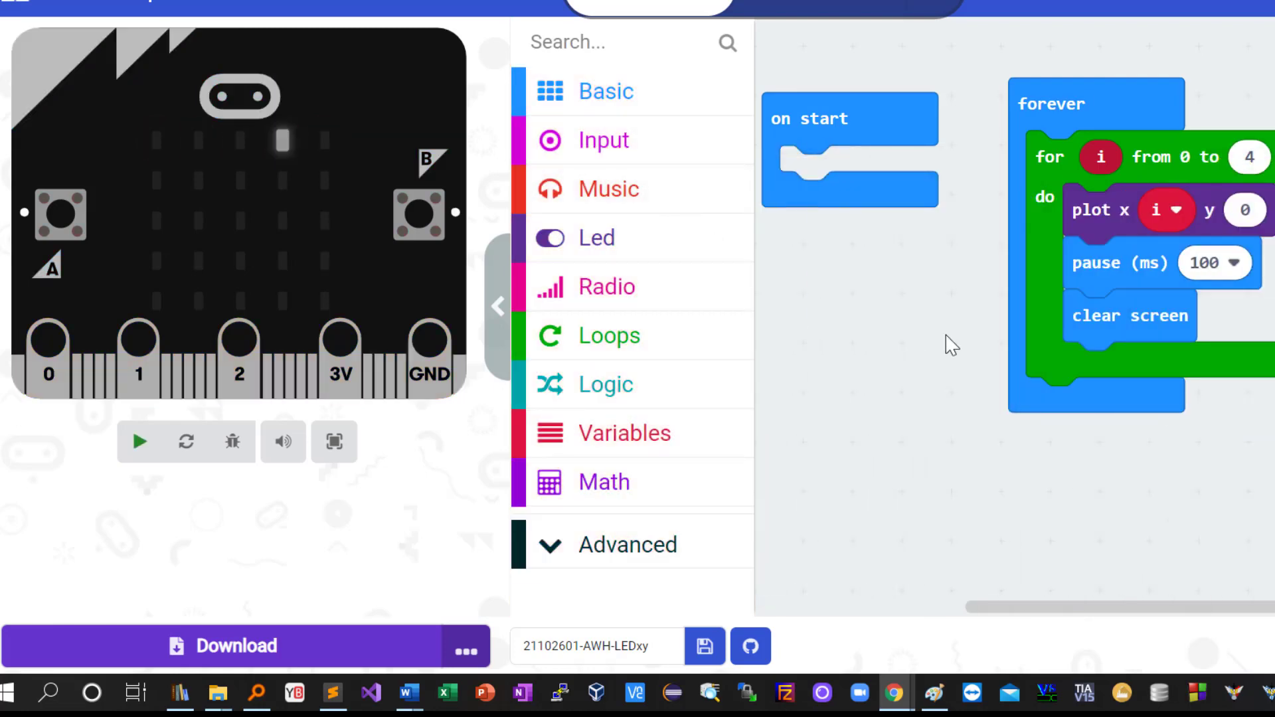
# Duplicate the for loop twice below itself, setting the copies' plot y to 1 and 2
pyautogui.rightClick(1076, 174)
pyautogui.click(1091, 193)
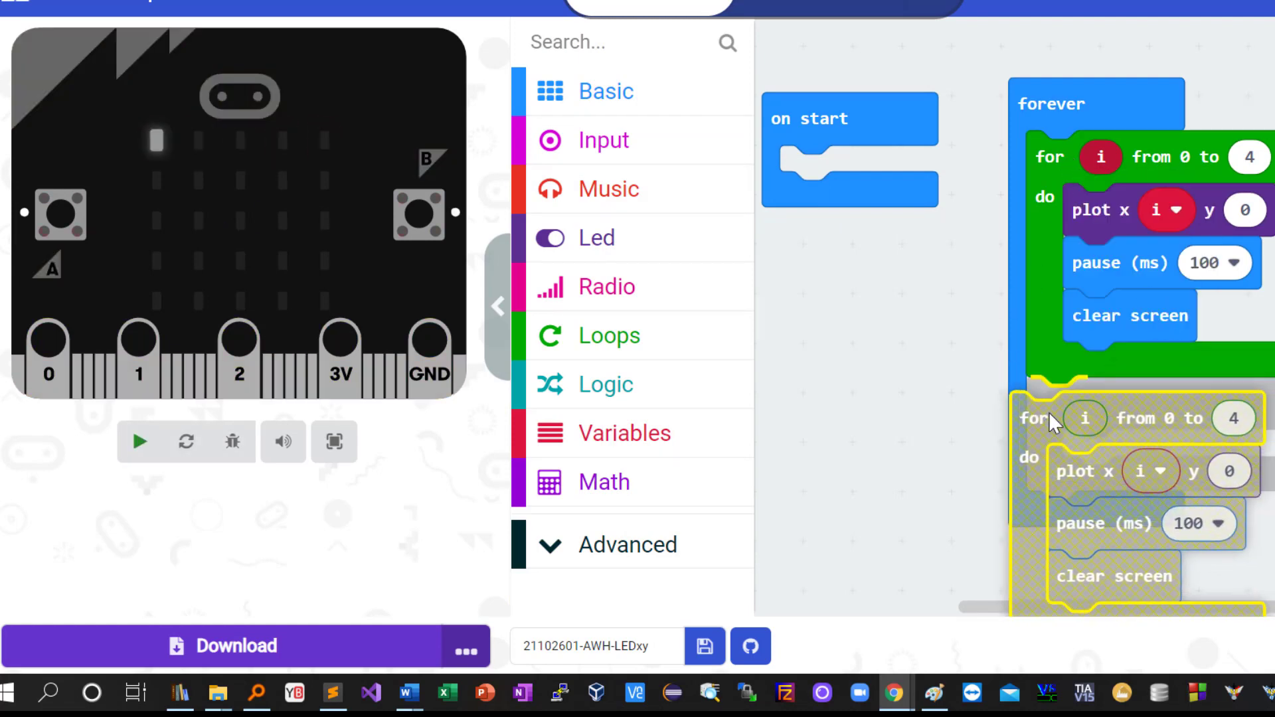
pyautogui.moveTo(1152, 388); pyautogui.dragTo(1048, 412)
pyautogui.scroll(-5, 1014, 317)
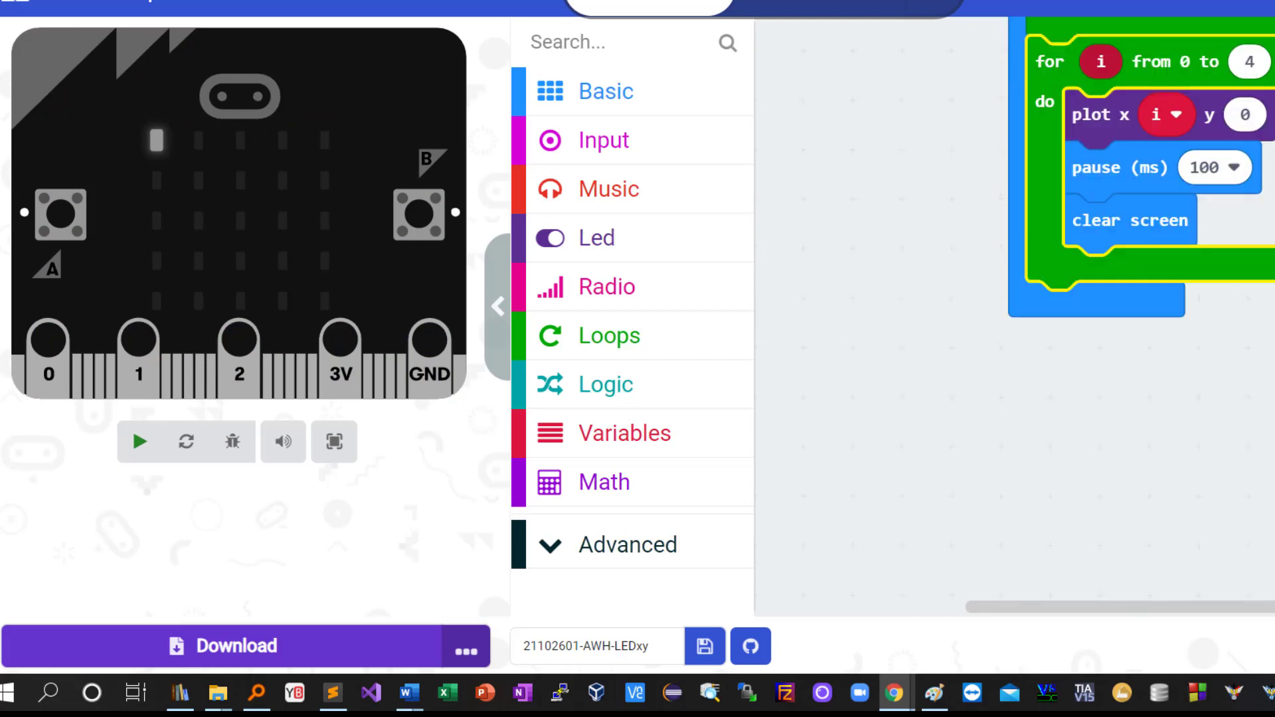
pyautogui.click(1244, 115)
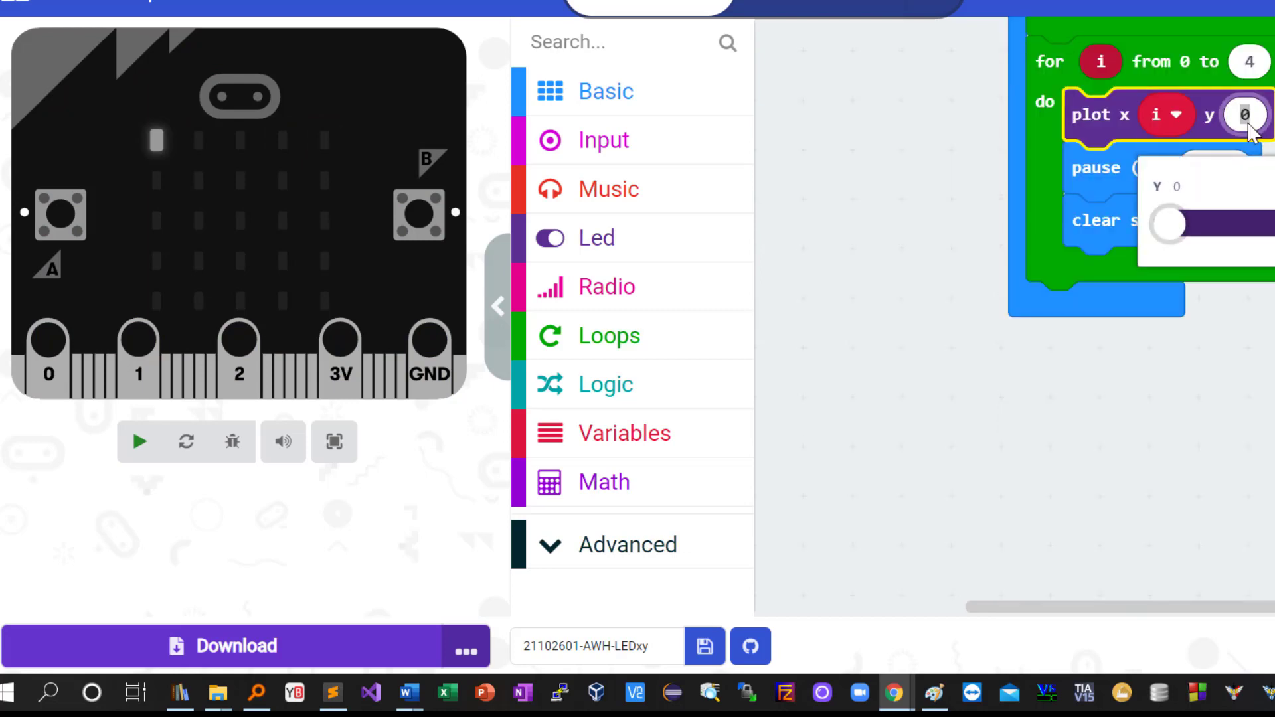
pyautogui.write('1')
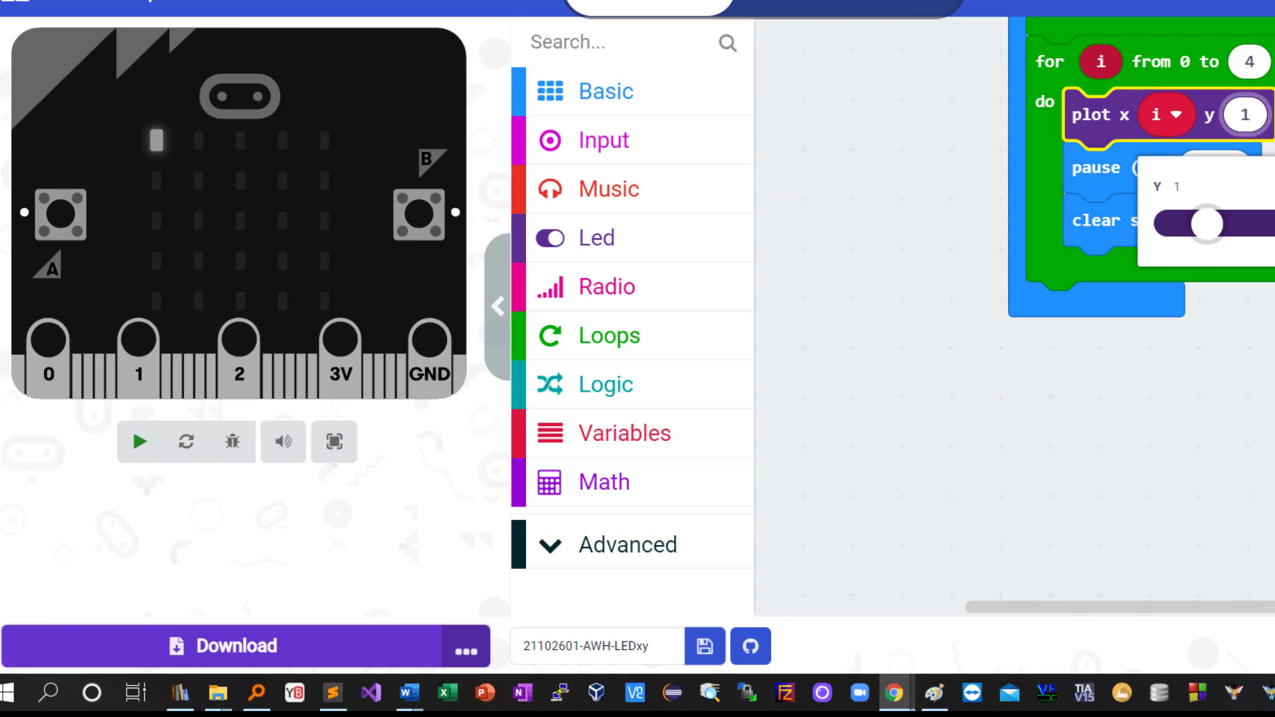
pyautogui.press('Return')
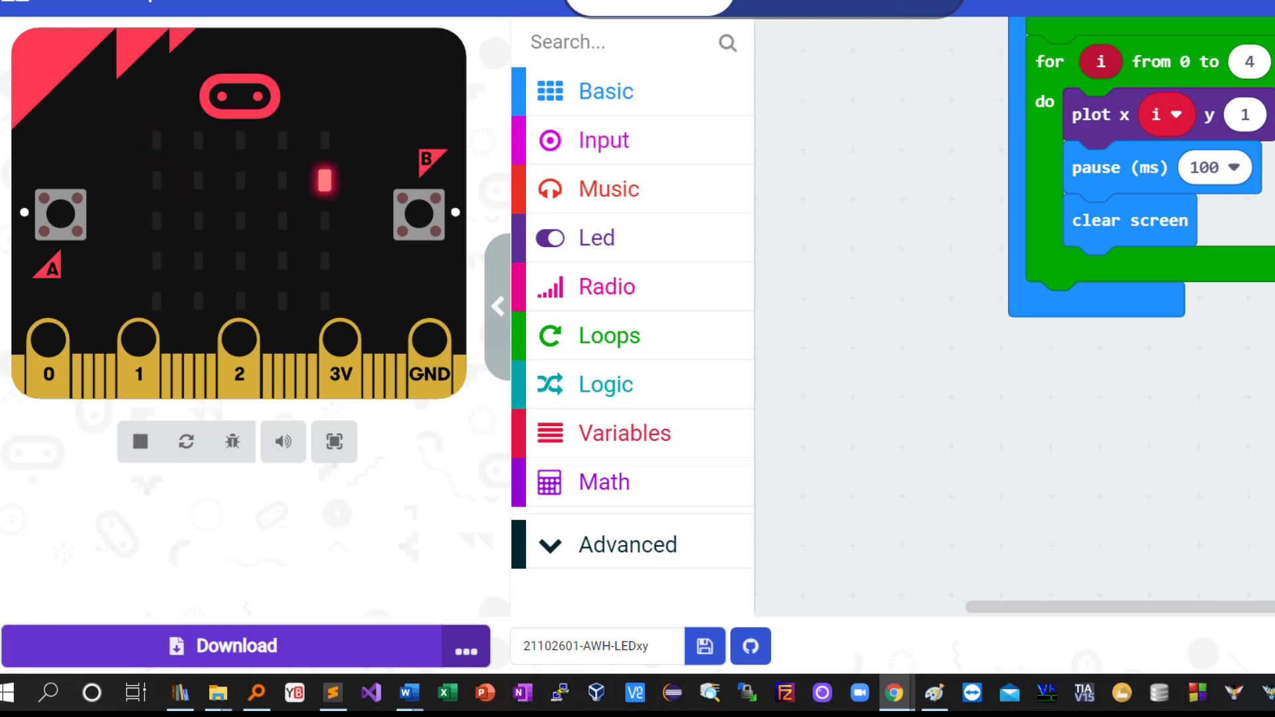
pyautogui.rightClick(1062, 86)
pyautogui.click(1083, 104)
pyautogui.moveTo(1134, 259)
pyautogui.mouseDown()
pyautogui.moveTo(1073, 344)
pyautogui.moveTo(1064, 322)
pyautogui.mouseUp()
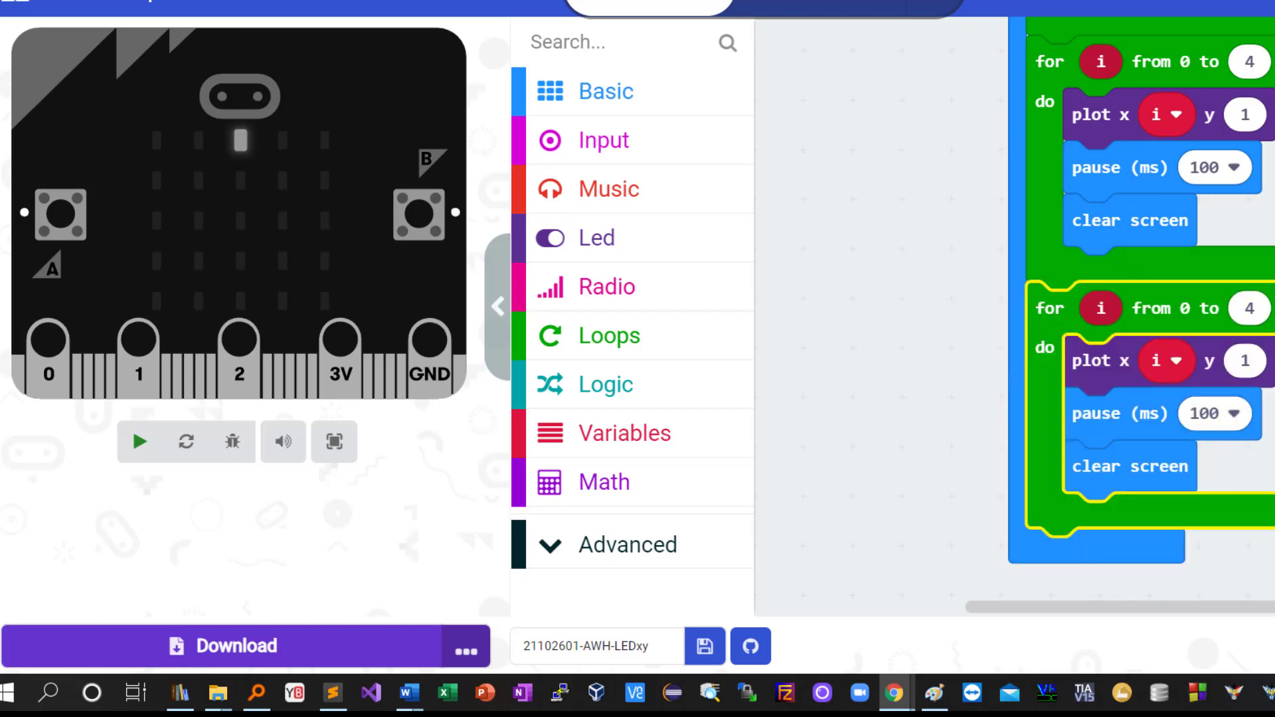
pyautogui.click(1244, 361)
pyautogui.write('2')
pyautogui.press('Return')
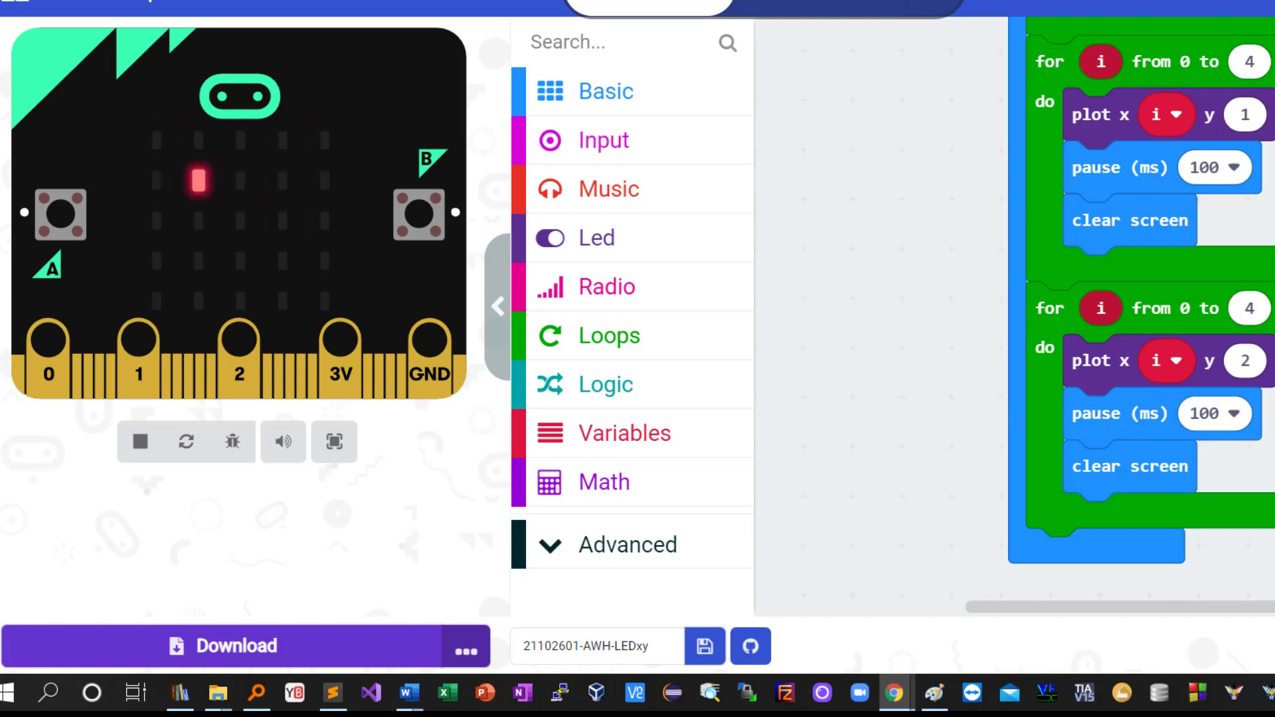
pyautogui.scroll(-3, 1094, 94)
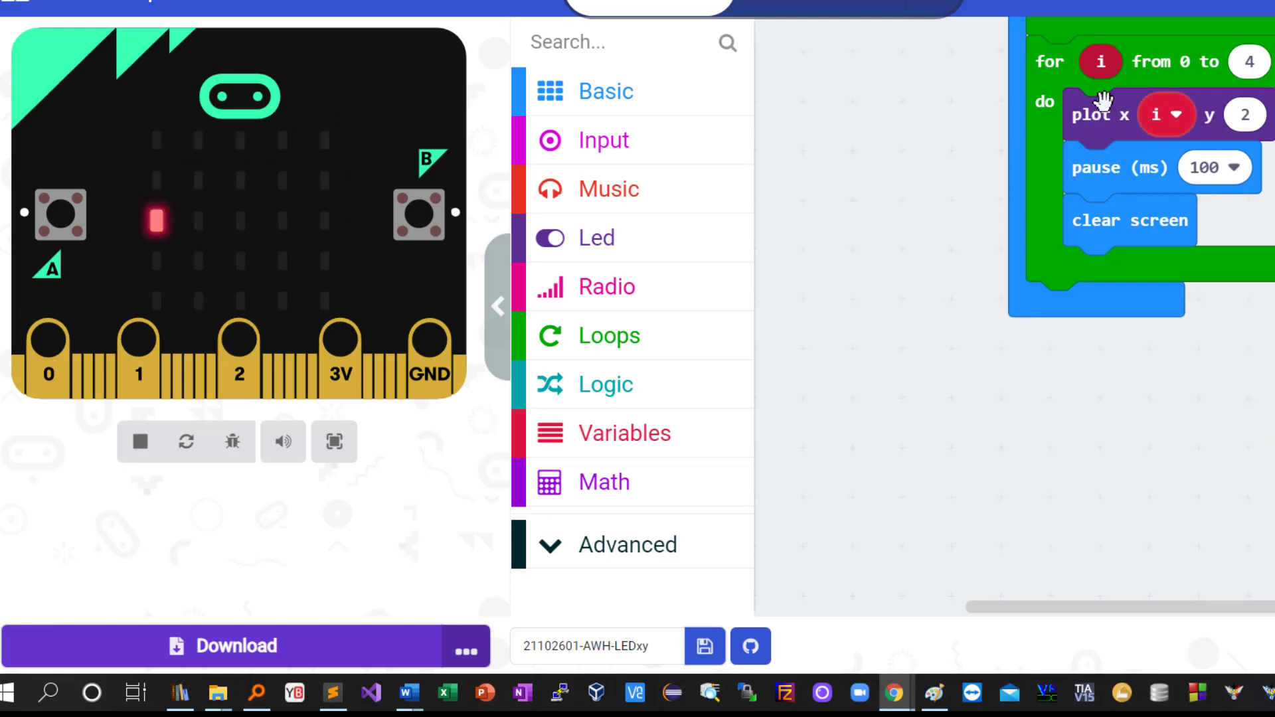
# Duplicate twice more at the bottom of forever, setting plot y to 3 and 4
pyautogui.rightClick(1062, 82)
pyautogui.click(1101, 117)
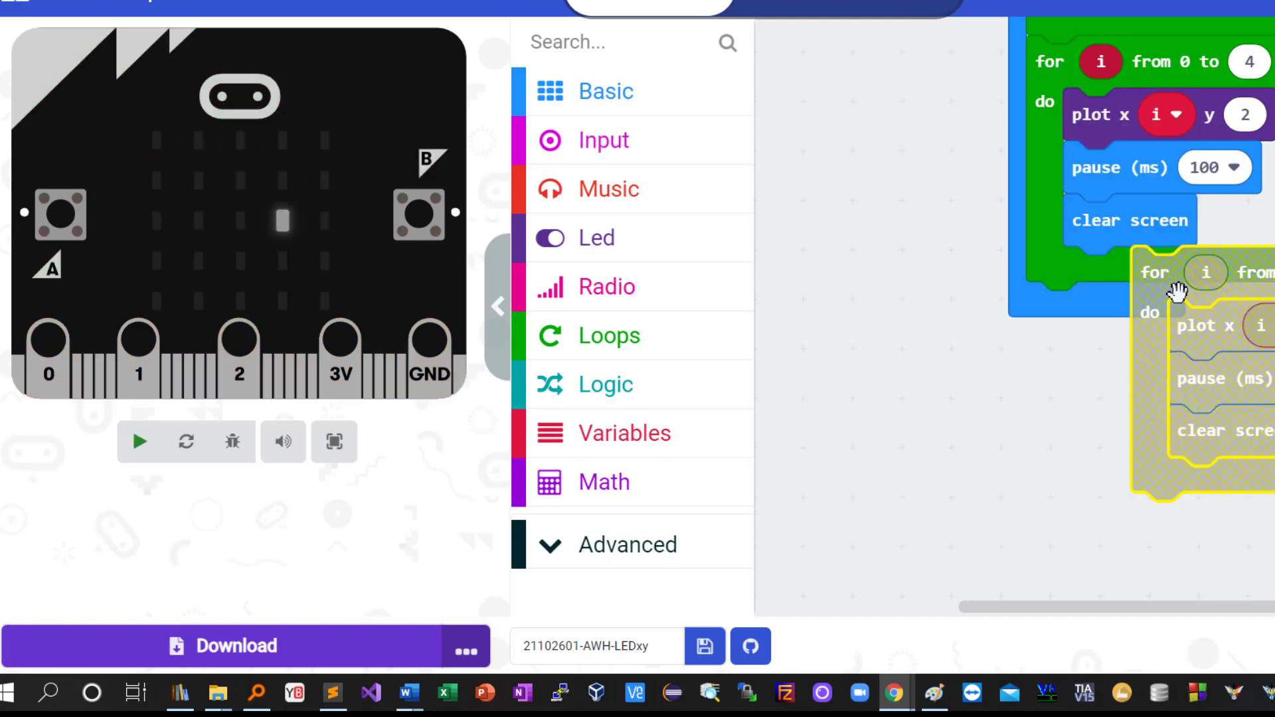
pyautogui.moveTo(1177, 290); pyautogui.dragTo(1075, 330)
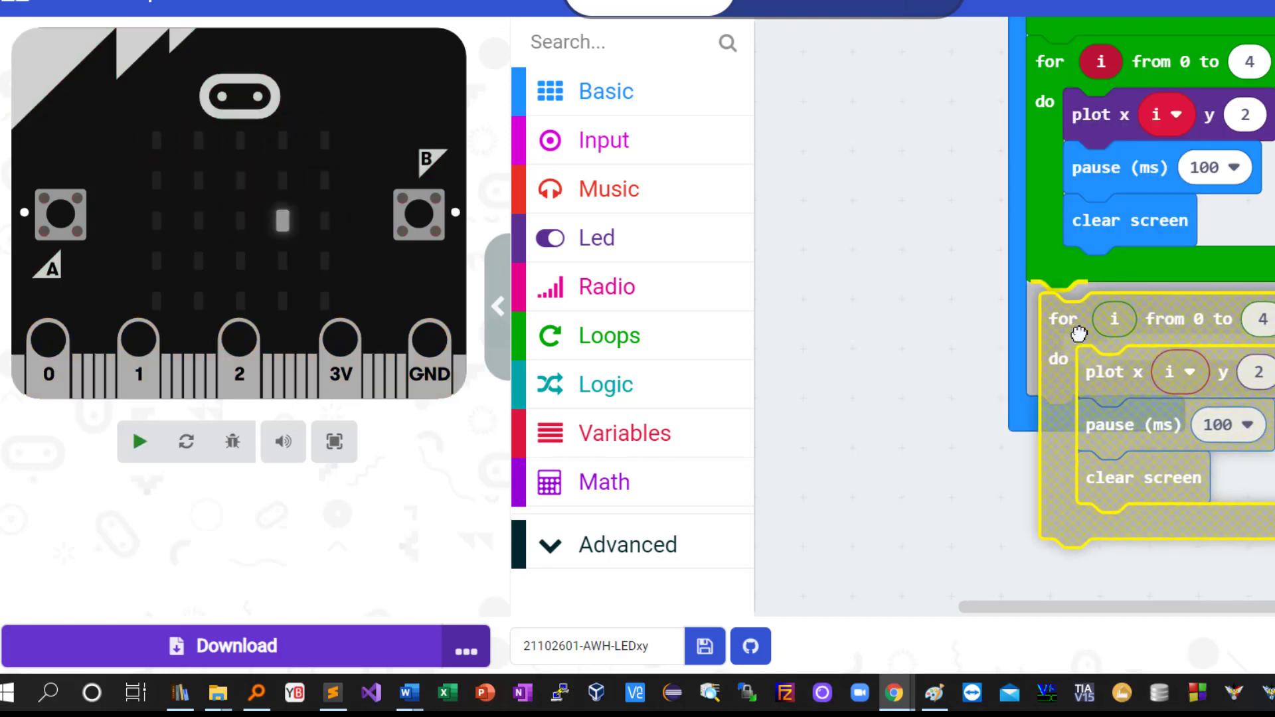
pyautogui.click(1243, 364)
pyautogui.write('3')
pyautogui.press('Return')
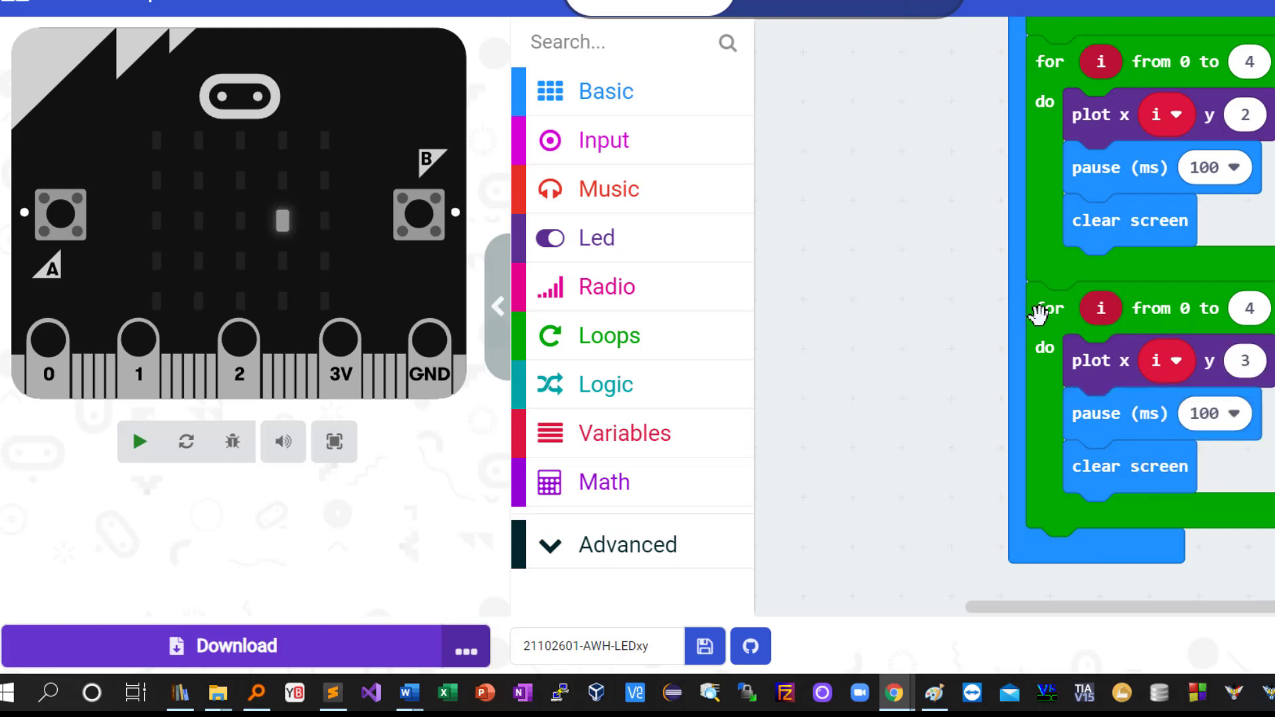
pyautogui.rightClick(1044, 316)
pyautogui.click(1056, 339)
pyautogui.scroll(-5, 1050, 322)
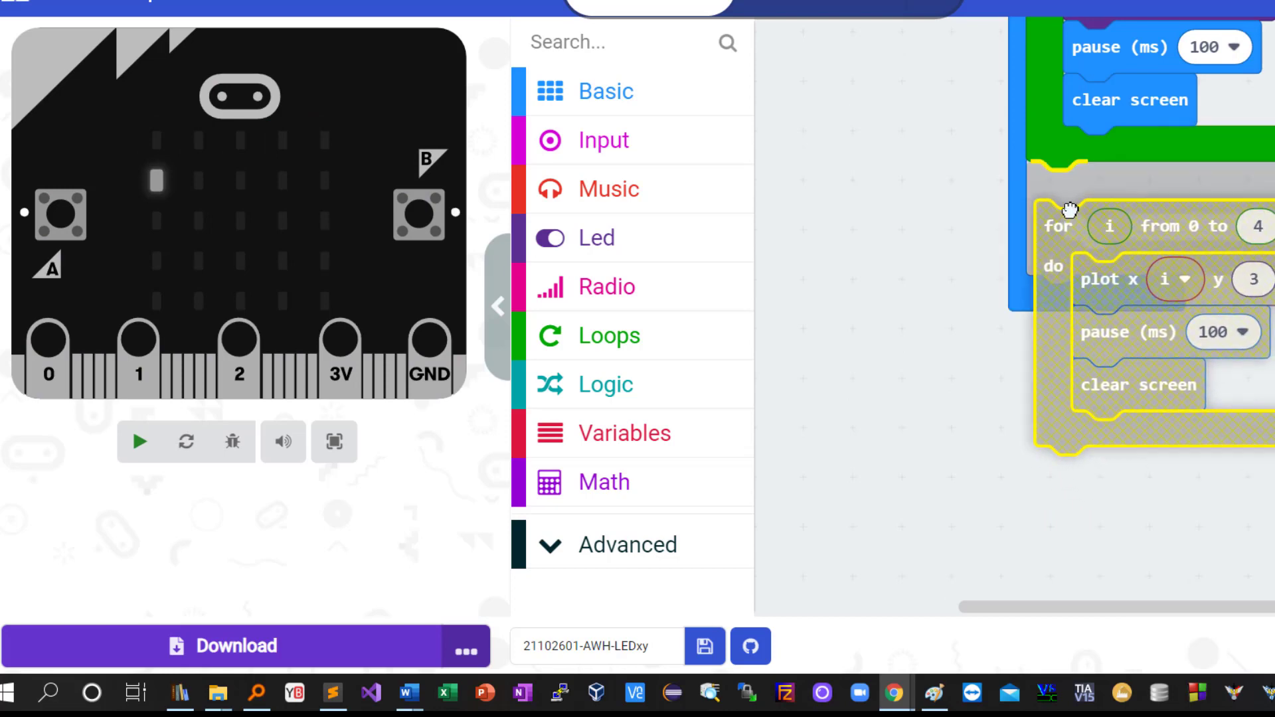
pyautogui.moveTo(1169, 159); pyautogui.dragTo(1063, 192)
pyautogui.click(1244, 241)
pyautogui.write('4')
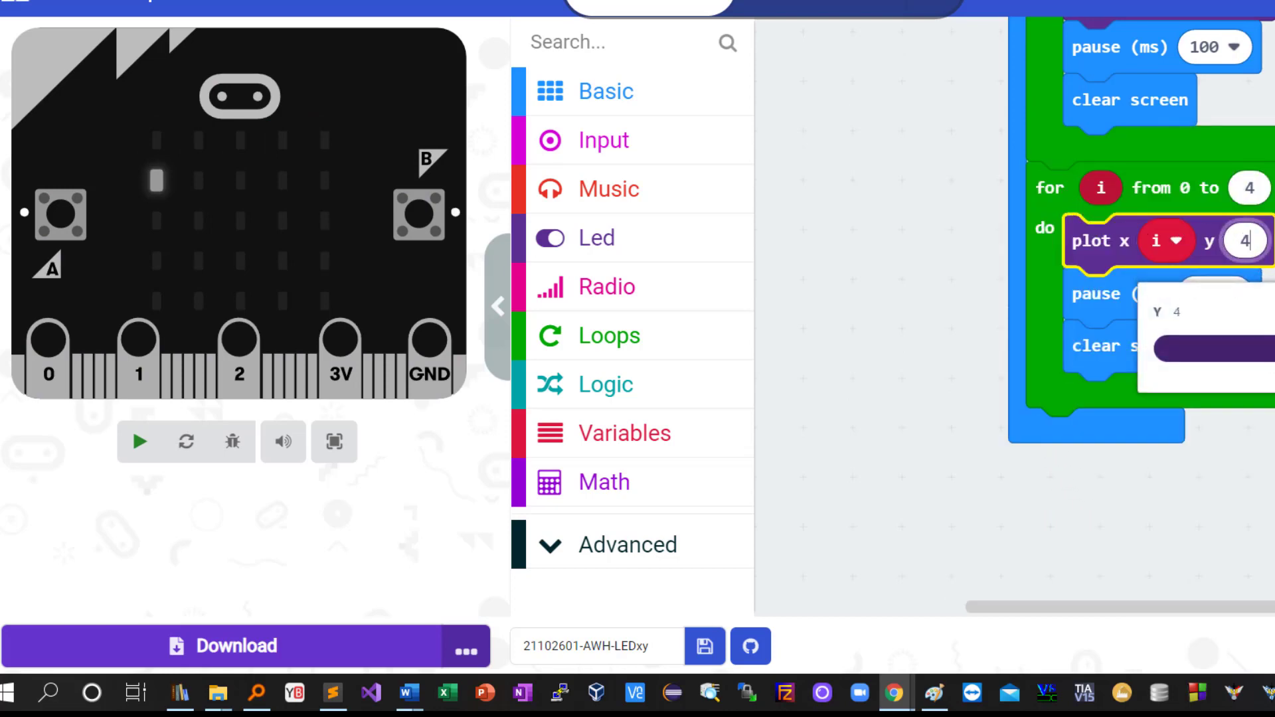
pyautogui.press('Return')
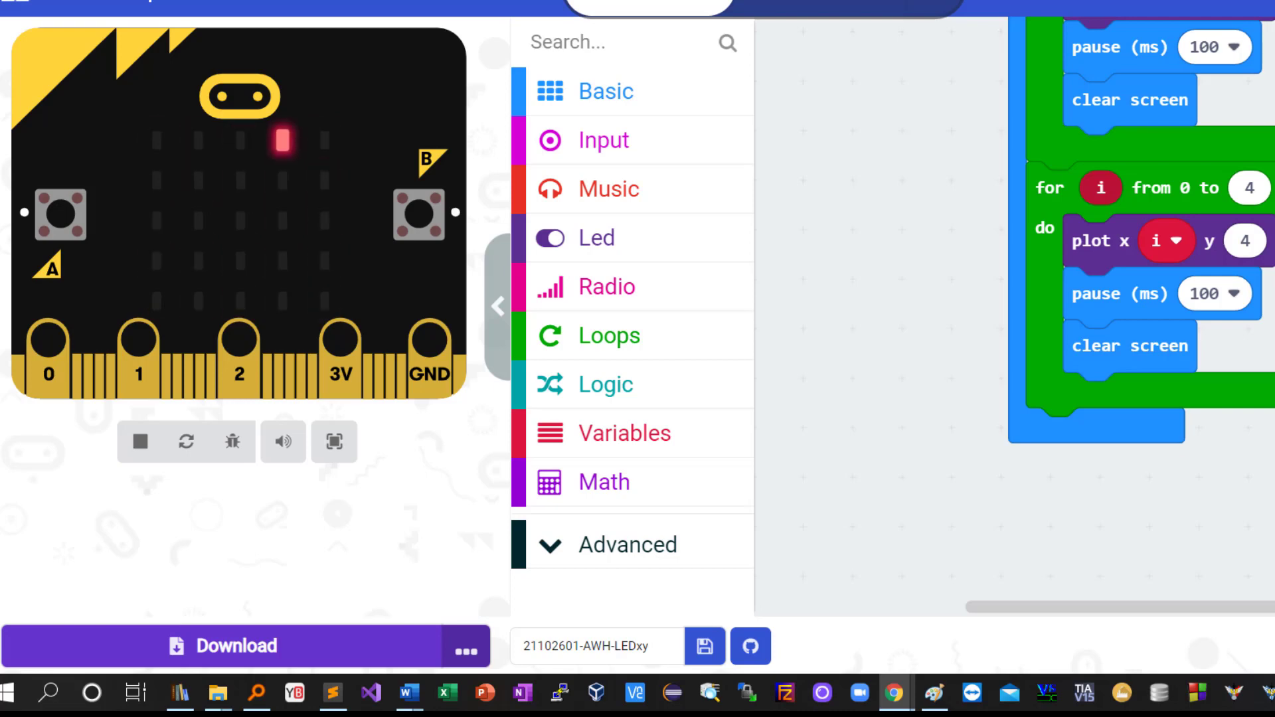
pyautogui.scroll(4, 1142, 309)
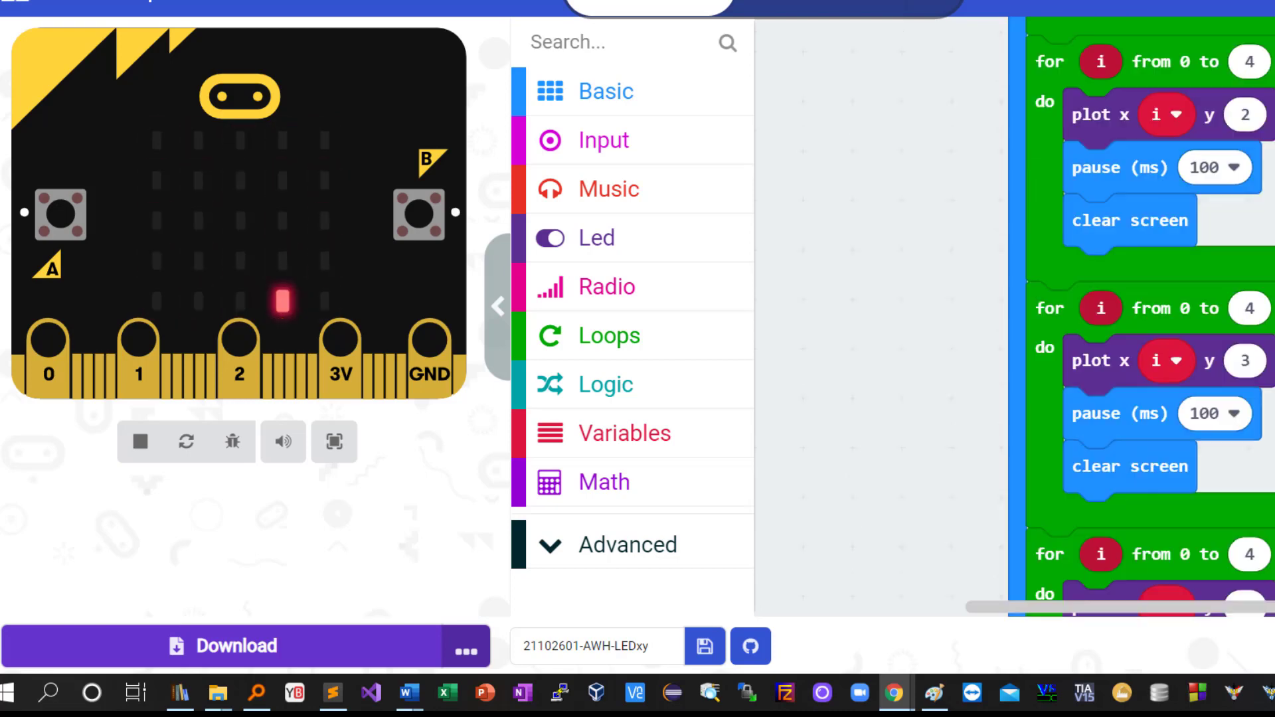
pyautogui.scroll(4, 1142, 309)
pyautogui.scroll(3, 1141, 309)
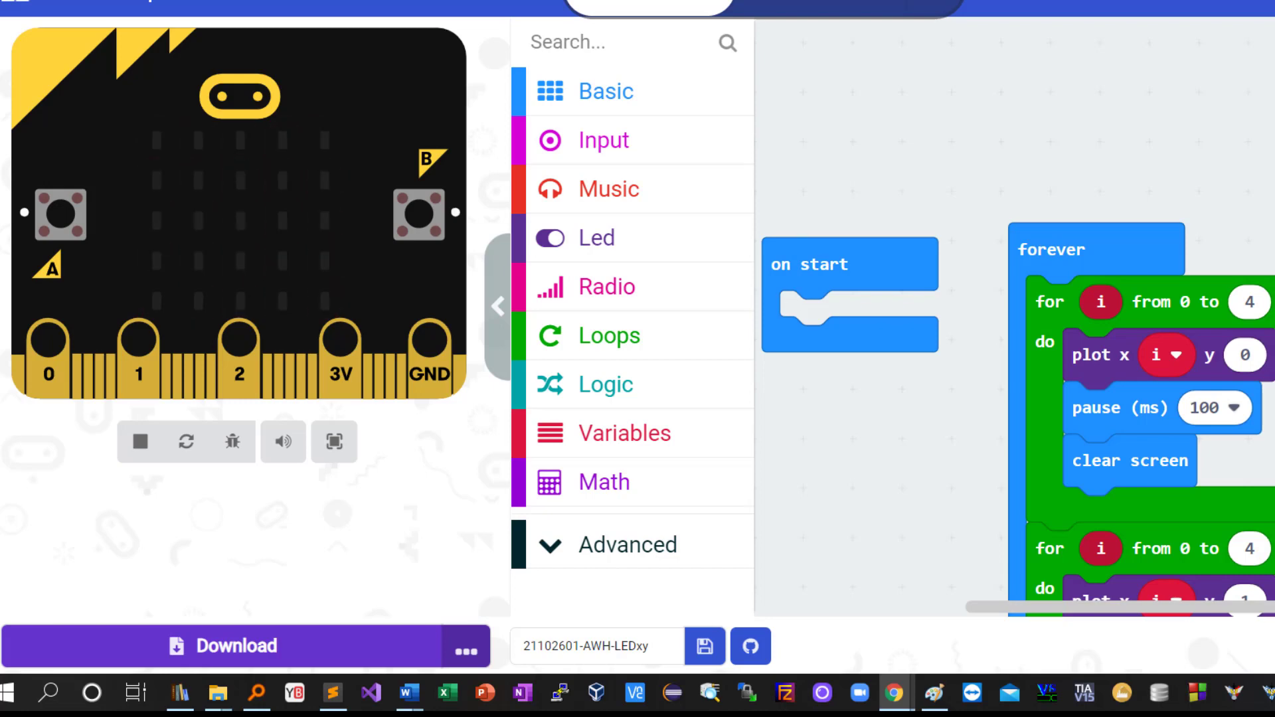
pyautogui.scroll(-3, 1015, 329)
pyautogui.scroll(-1, 1015, 329)
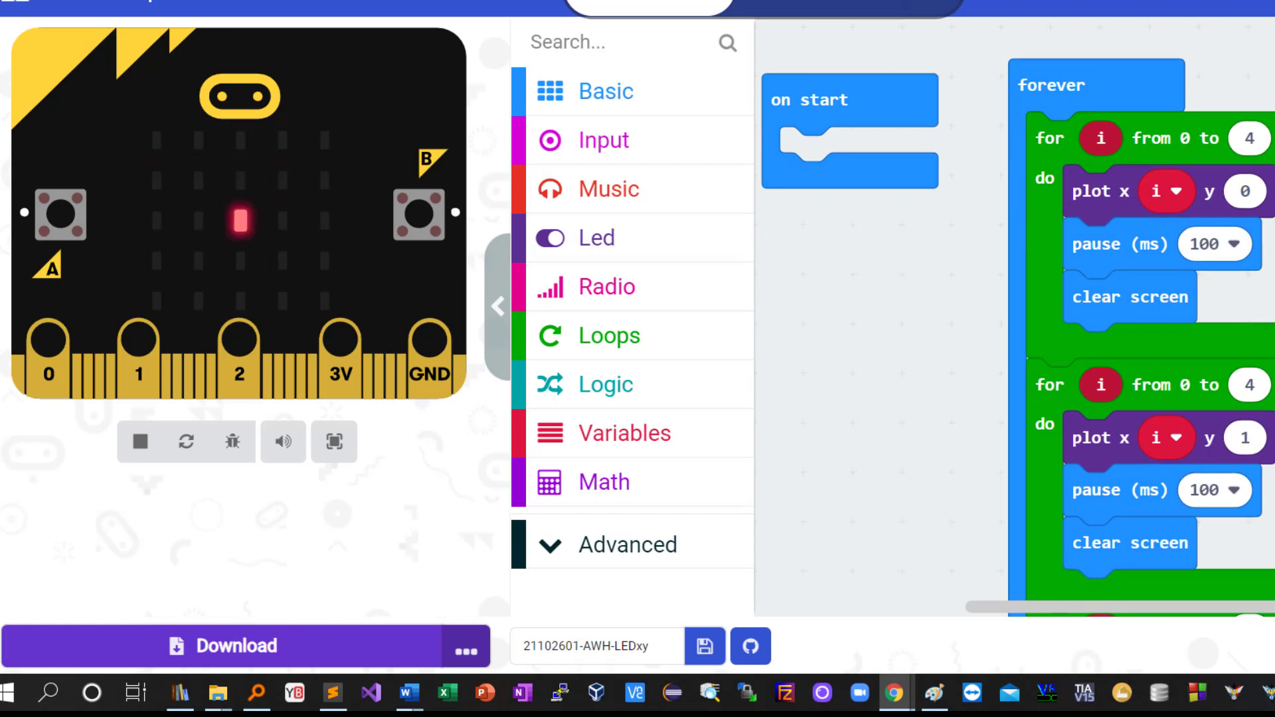
pyautogui.scroll(-1, 1147, 316)
pyautogui.scroll(-1, 1147, 316)
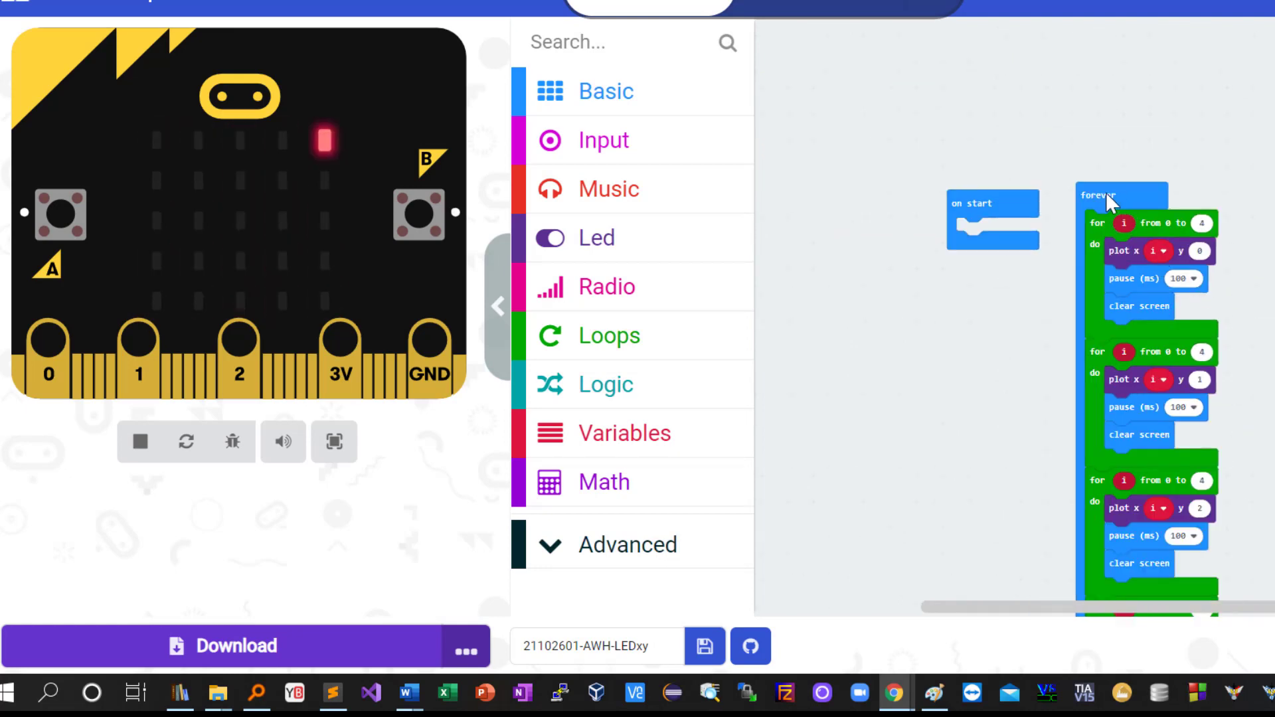
# Move forever higher and detach the row loops from y 1 downward, leaving only the y 0 loop inside
pyautogui.moveTo(1104, 198); pyautogui.dragTo(1085, 92)
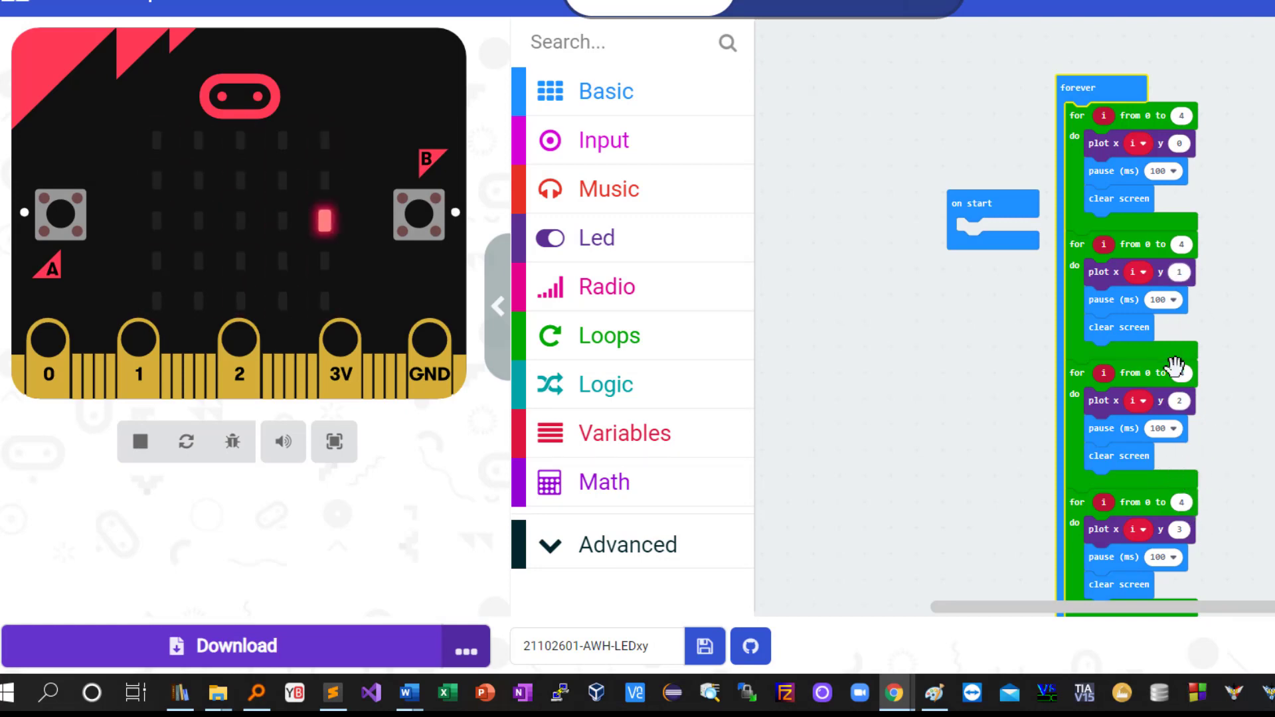
pyautogui.scroll(-5, 1209, 512)
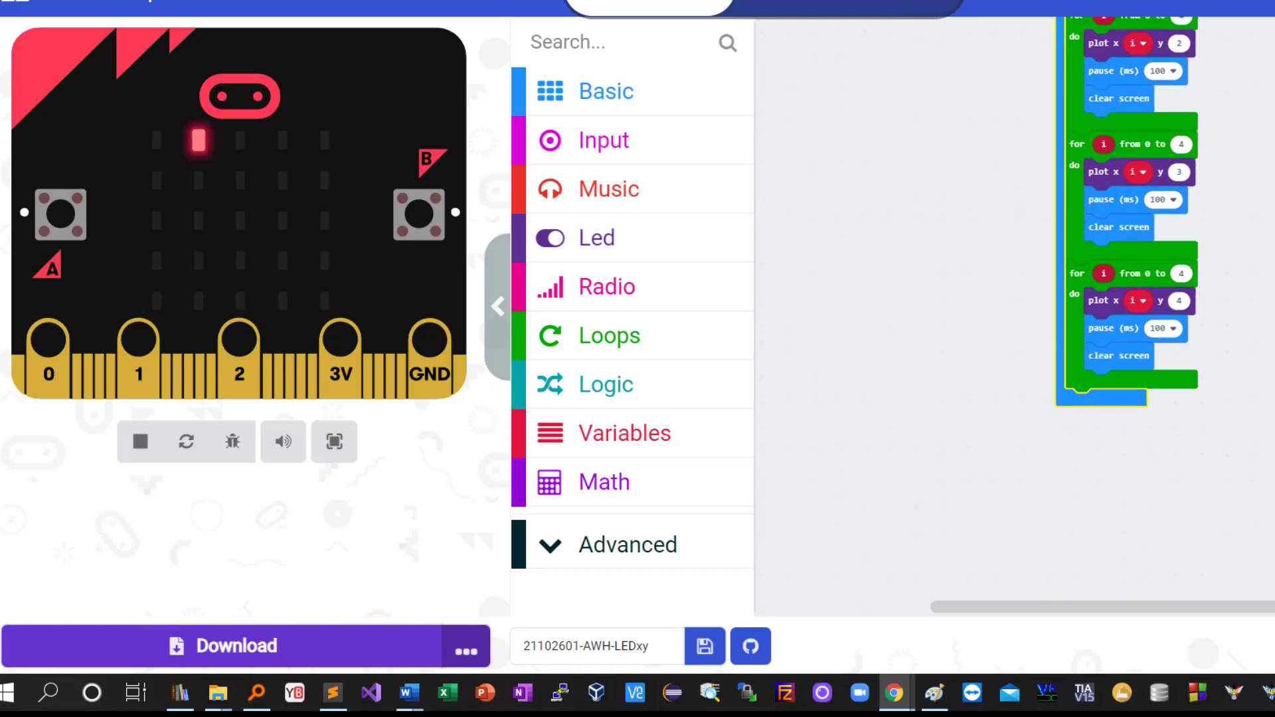
pyautogui.scroll(3, 1125, 309)
pyautogui.scroll(1, 1125, 309)
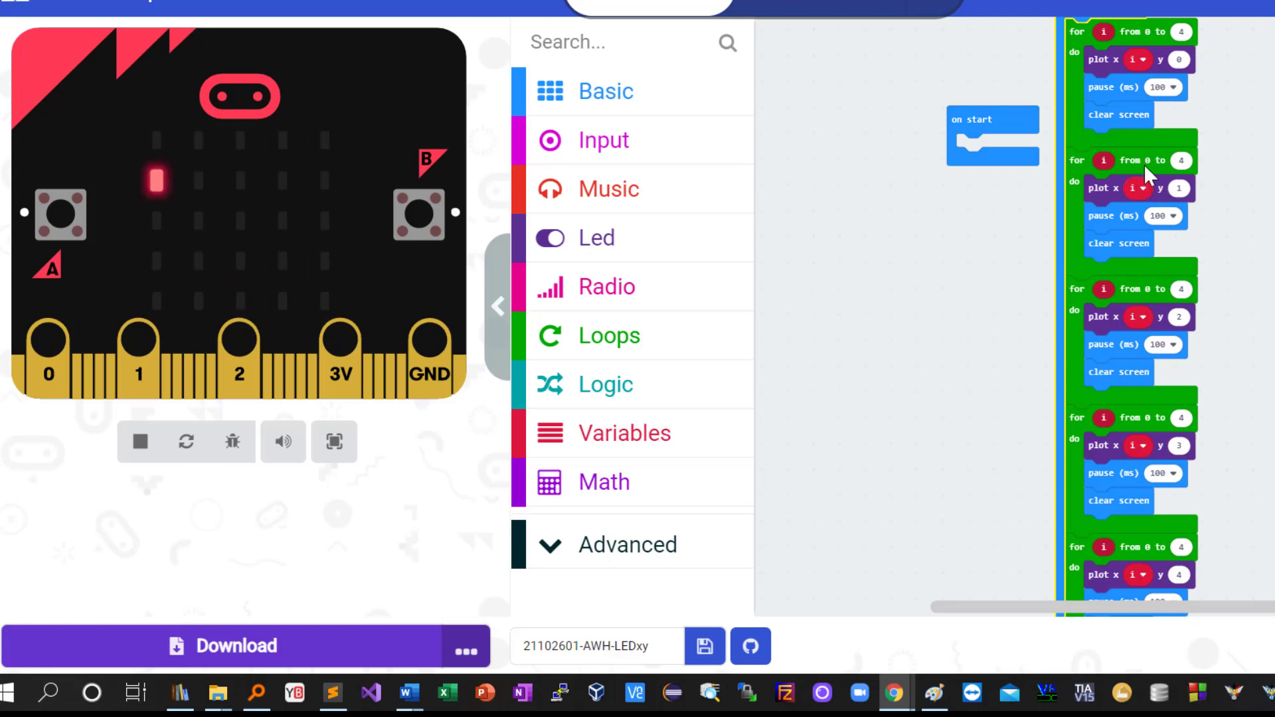
pyautogui.moveTo(1146, 171)
pyautogui.mouseDown()
pyautogui.moveTo(952, 205)
pyautogui.moveTo(926, 230)
pyautogui.mouseUp()
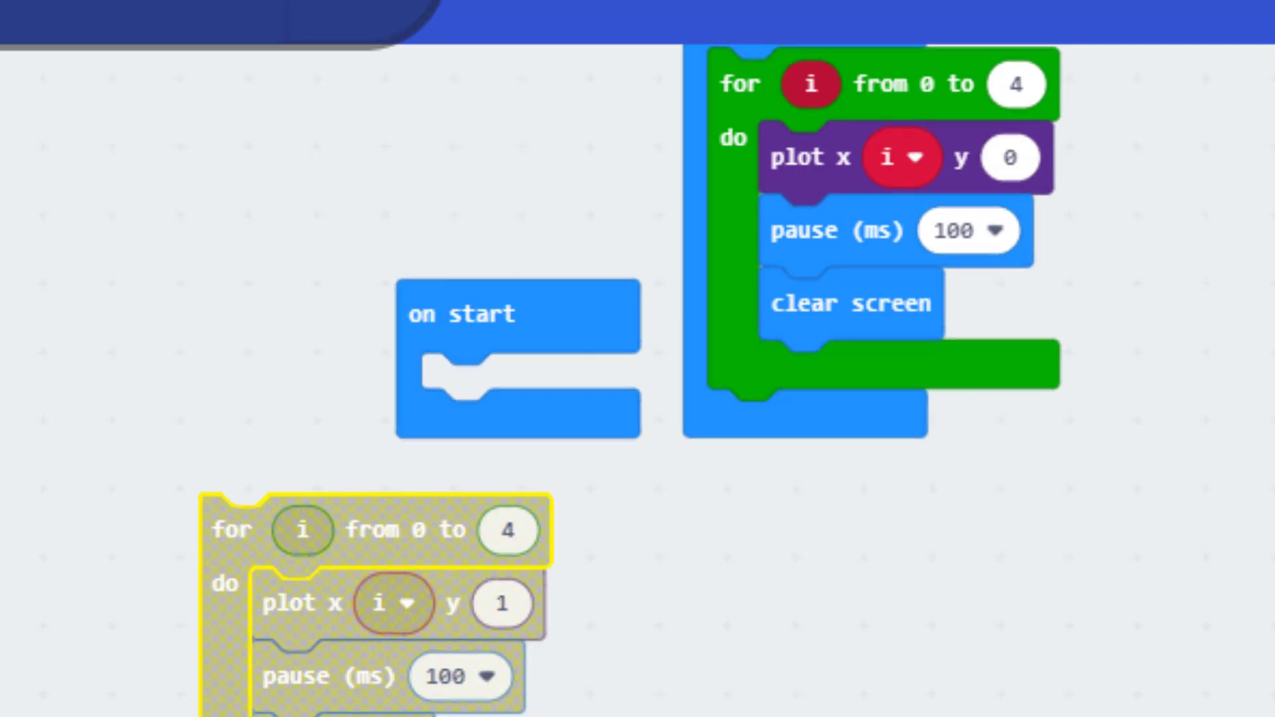
pyautogui.scroll(5, 914, 354)
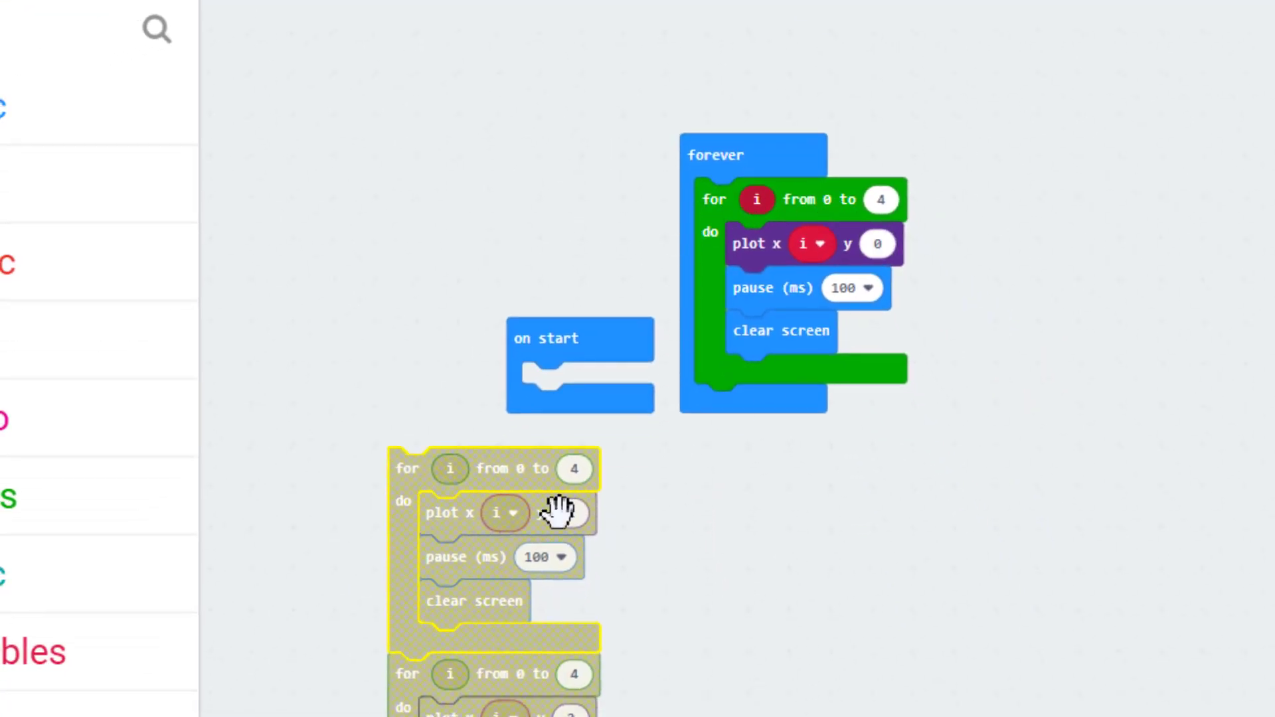
# Split the detached loops apart and pull the plot/pause/clear stack out of the y 1 loop
pyautogui.moveTo(423, 473); pyautogui.dragTo(916, 546)
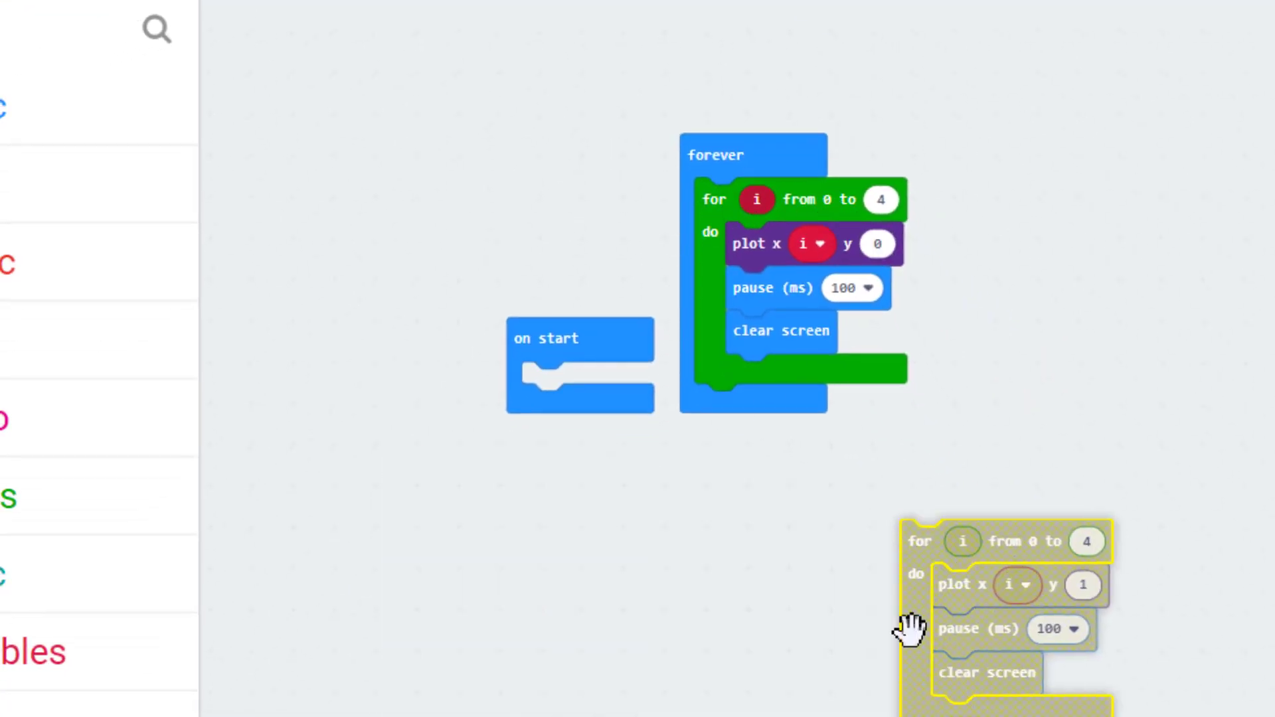
pyautogui.moveTo(523, 715); pyautogui.dragTo(453, 663)
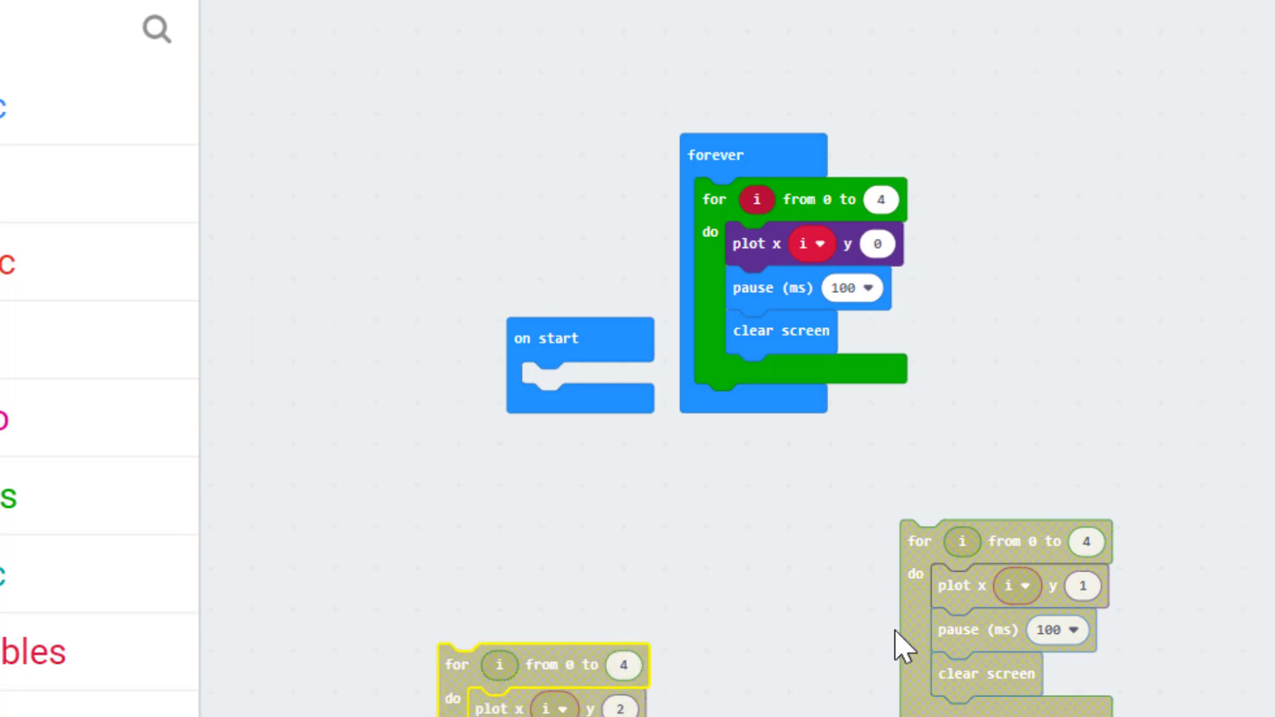
pyautogui.moveTo(962, 588); pyautogui.dragTo(1134, 714)
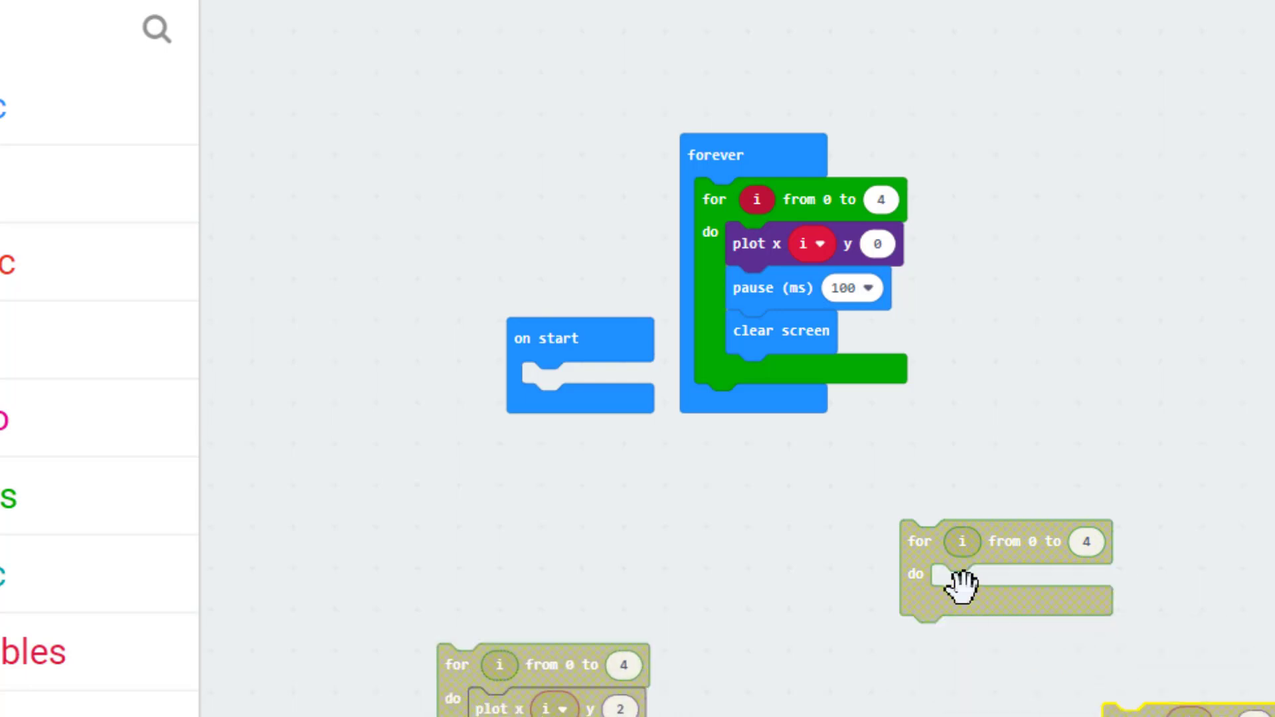
# Nest the emptied 'for i from 0 to 4' loop at the top of forever, above the y 0 loop
pyautogui.moveTo(902, 555); pyautogui.dragTo(802, 564)
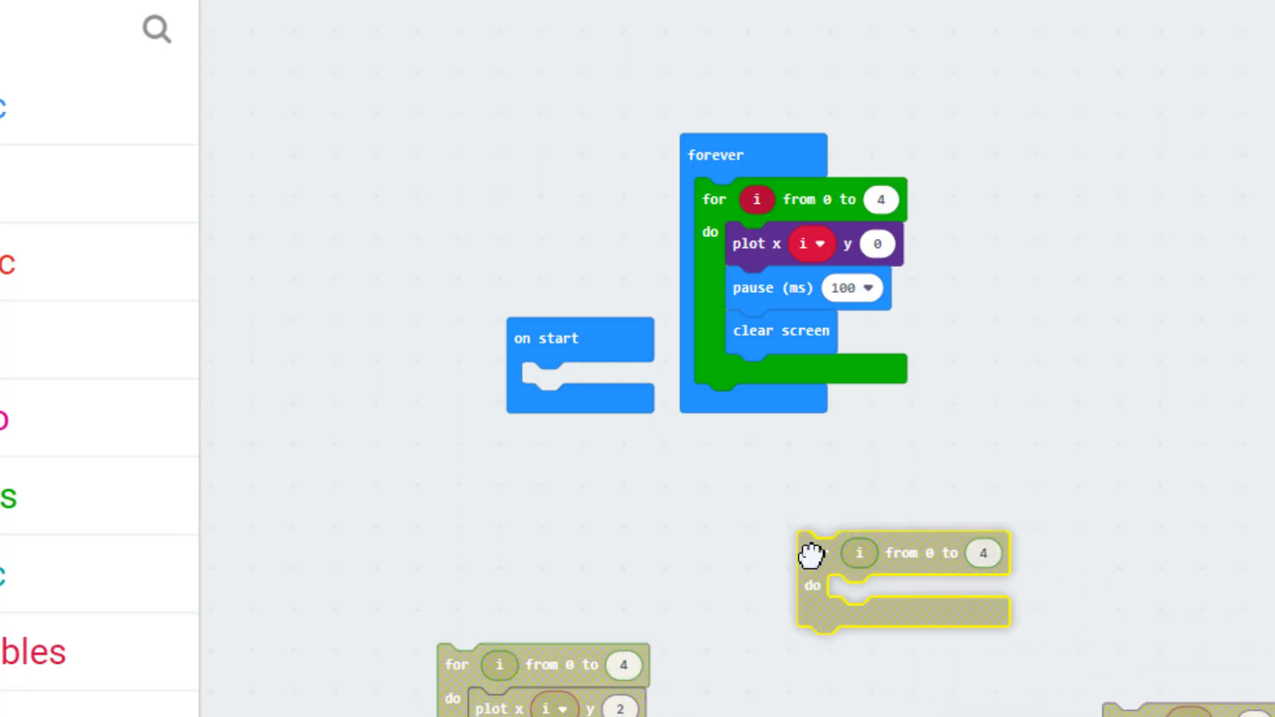
pyautogui.rightClick(863, 560)
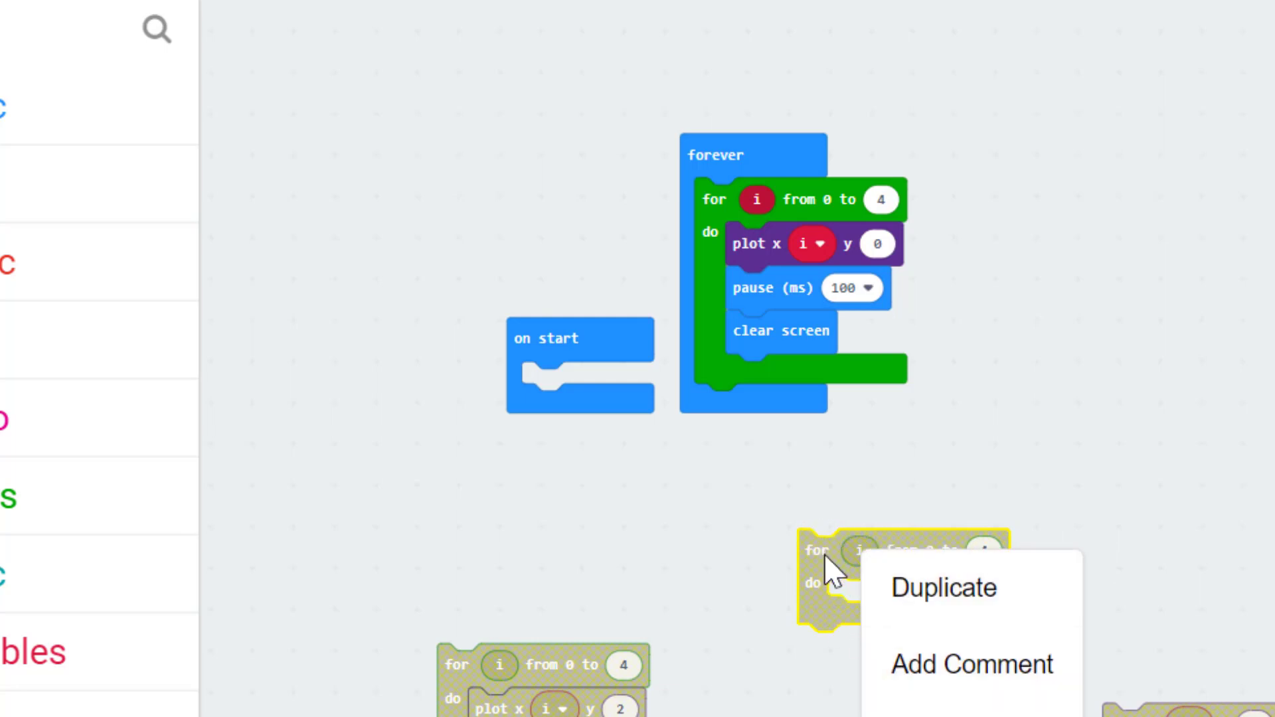
pyautogui.moveTo(833, 573); pyautogui.dragTo(716, 209)
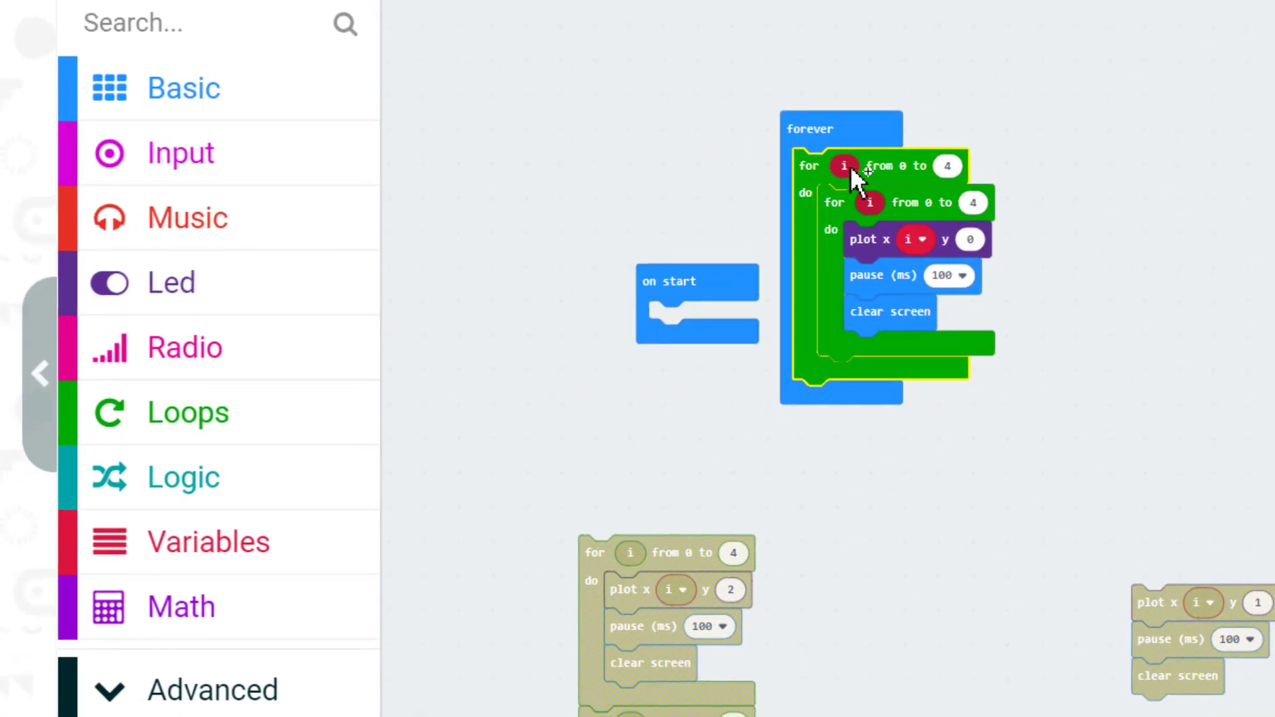
# Rename the outer loop variable i to y, then rename y to x
pyautogui.click(846, 164)
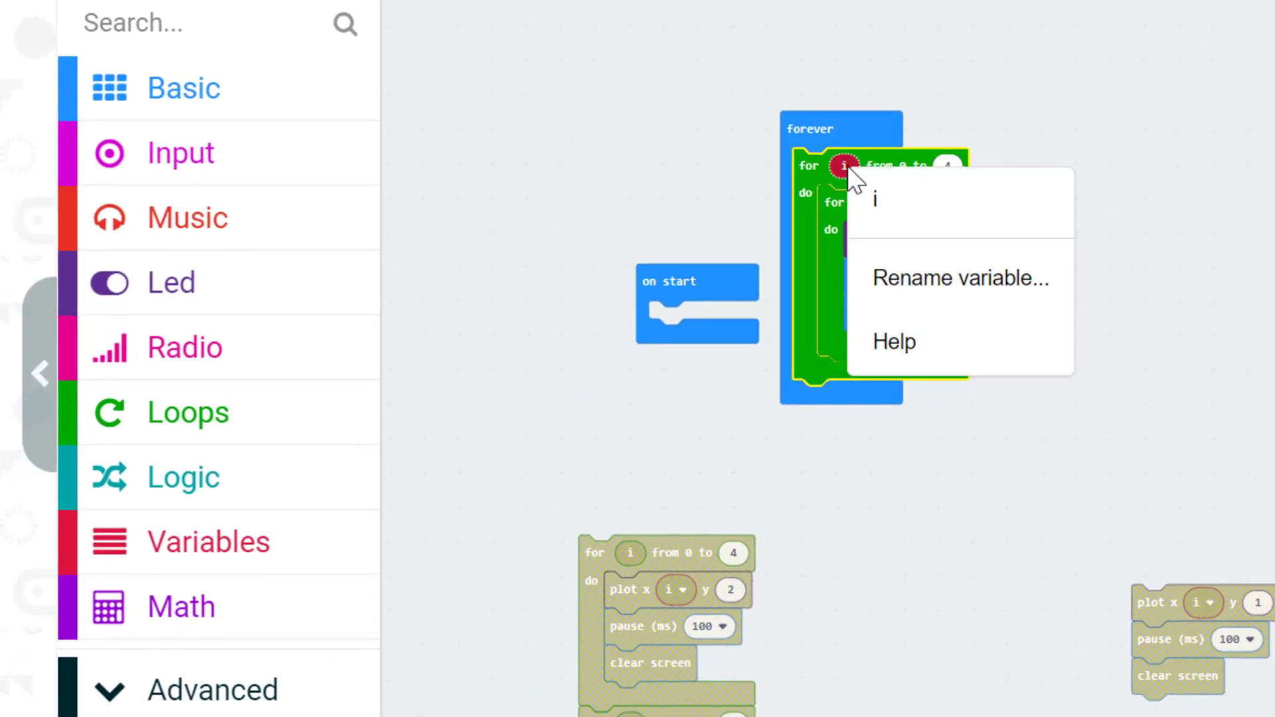
pyautogui.click(892, 287)
pyautogui.write('y')
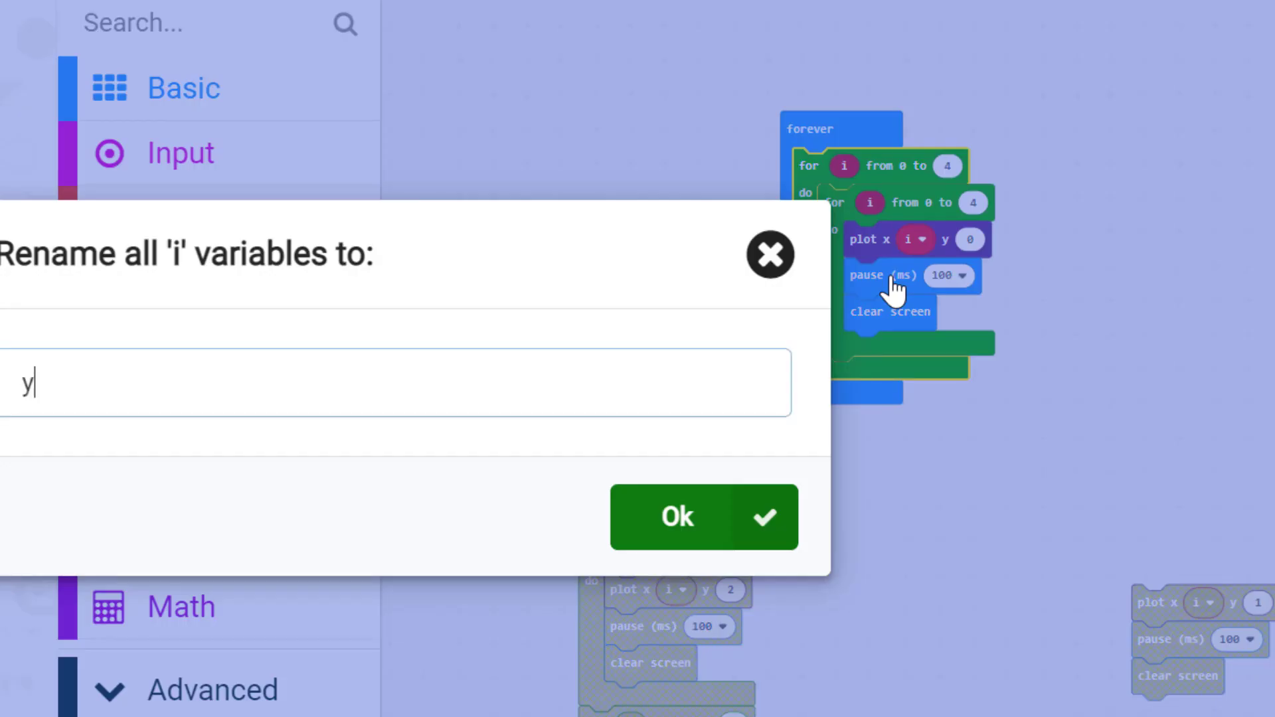
pyautogui.click(697, 511)
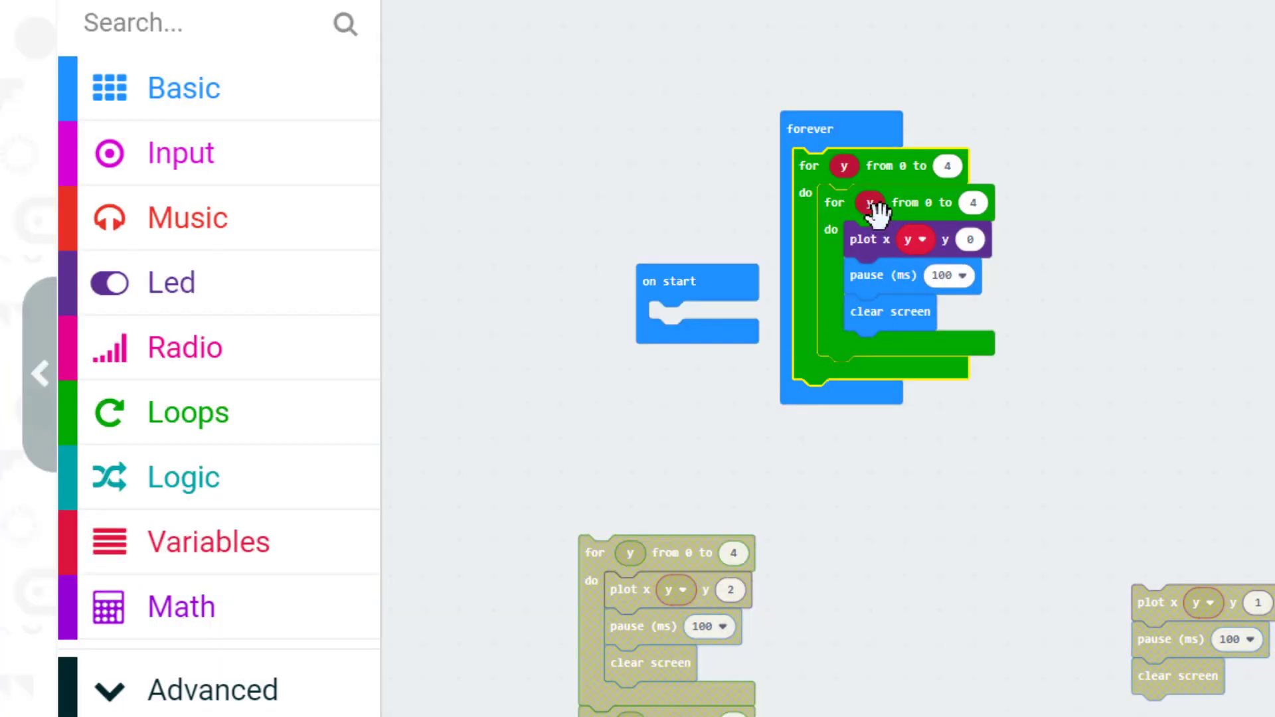
pyautogui.rightClick(870, 203)
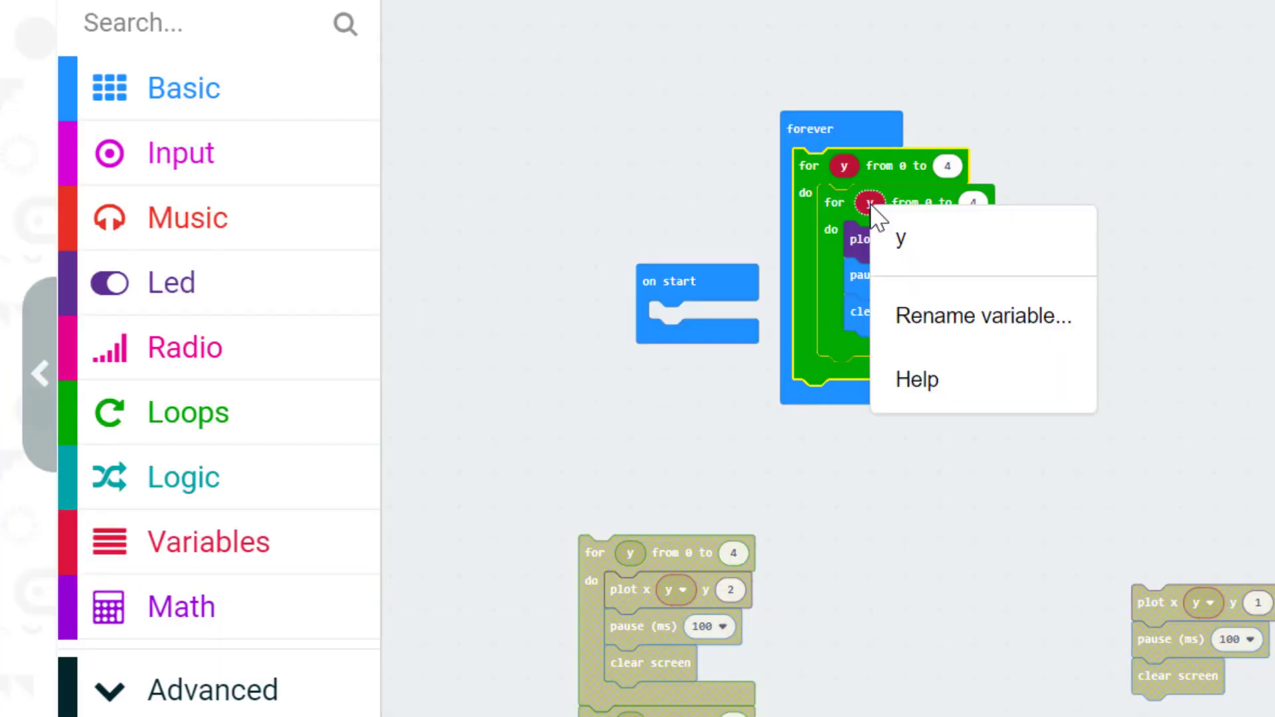
pyautogui.click(907, 311)
pyautogui.write('x')
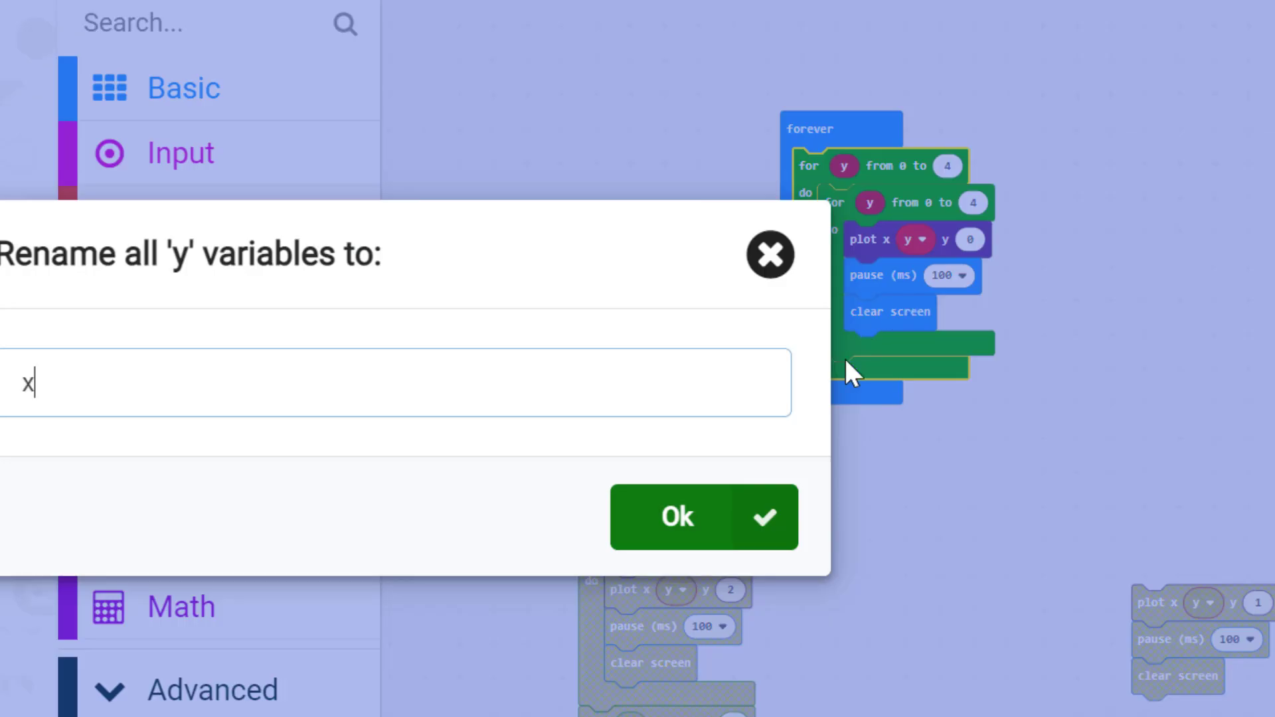
pyautogui.click(687, 529)
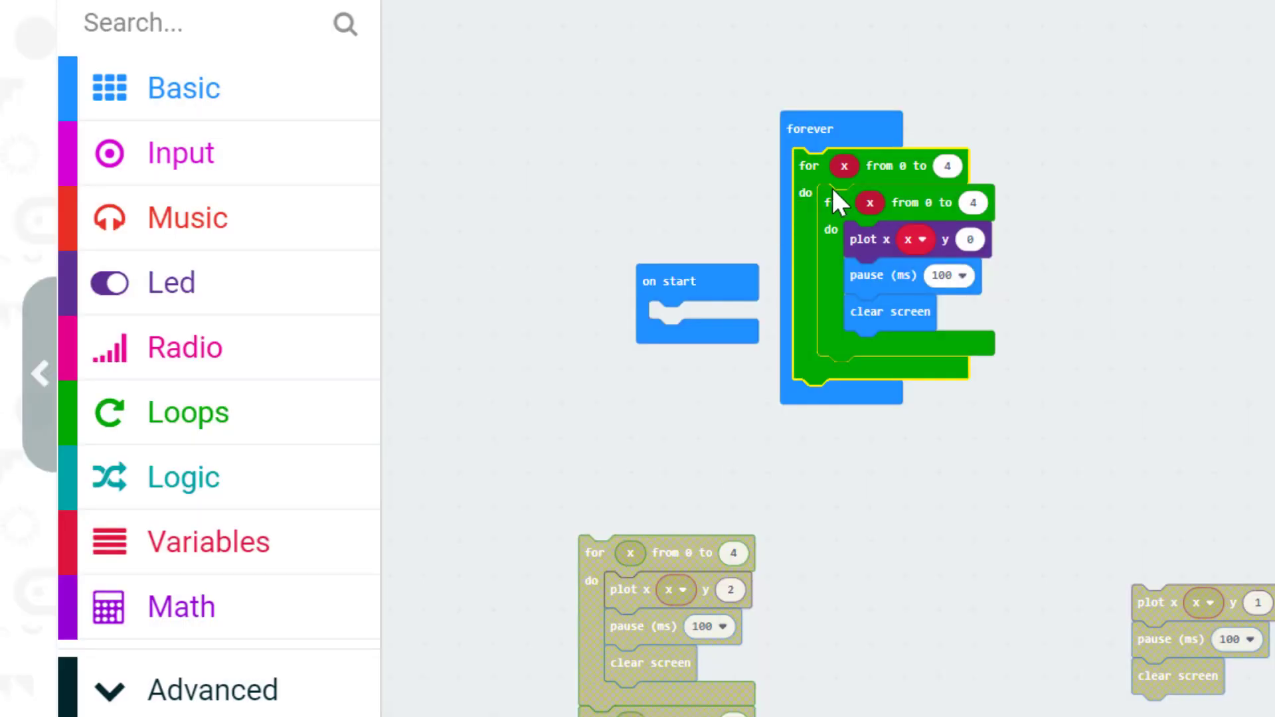
# Drag both for loops out of forever, leaving it empty
pyautogui.moveTo(841, 200); pyautogui.dragTo(1129, 200)
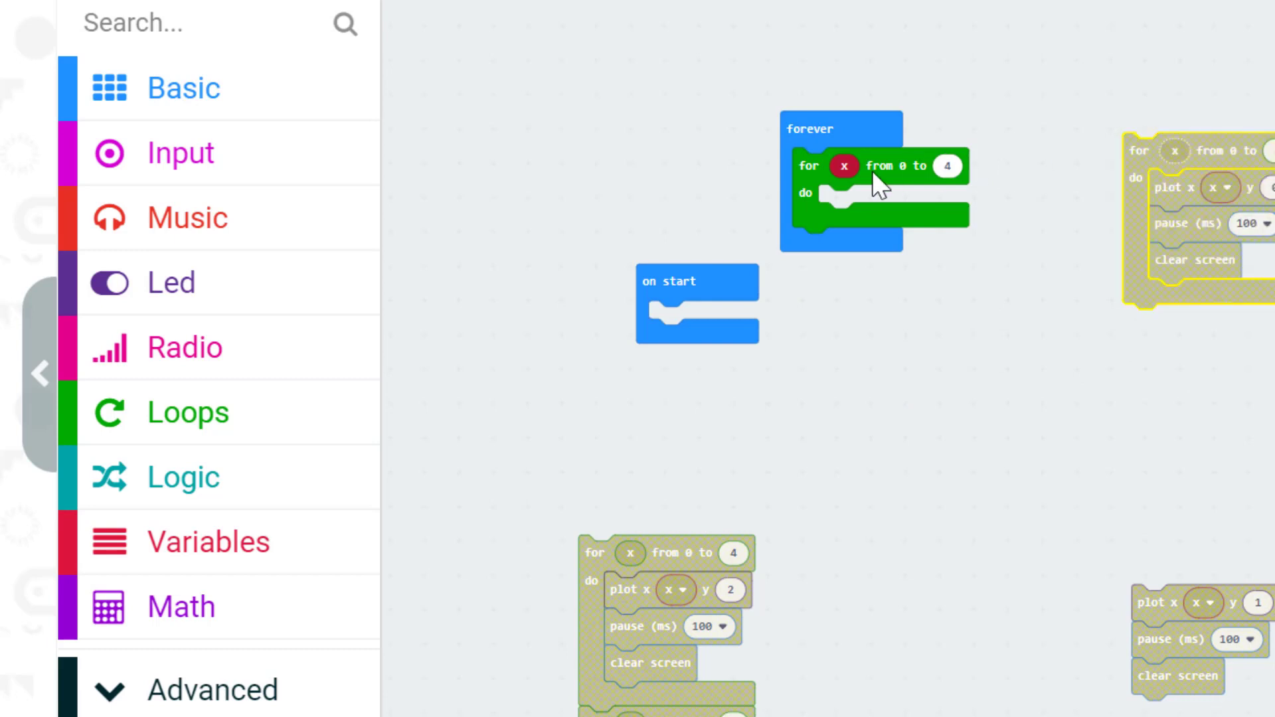
pyautogui.moveTo(816, 166); pyautogui.dragTo(848, 381)
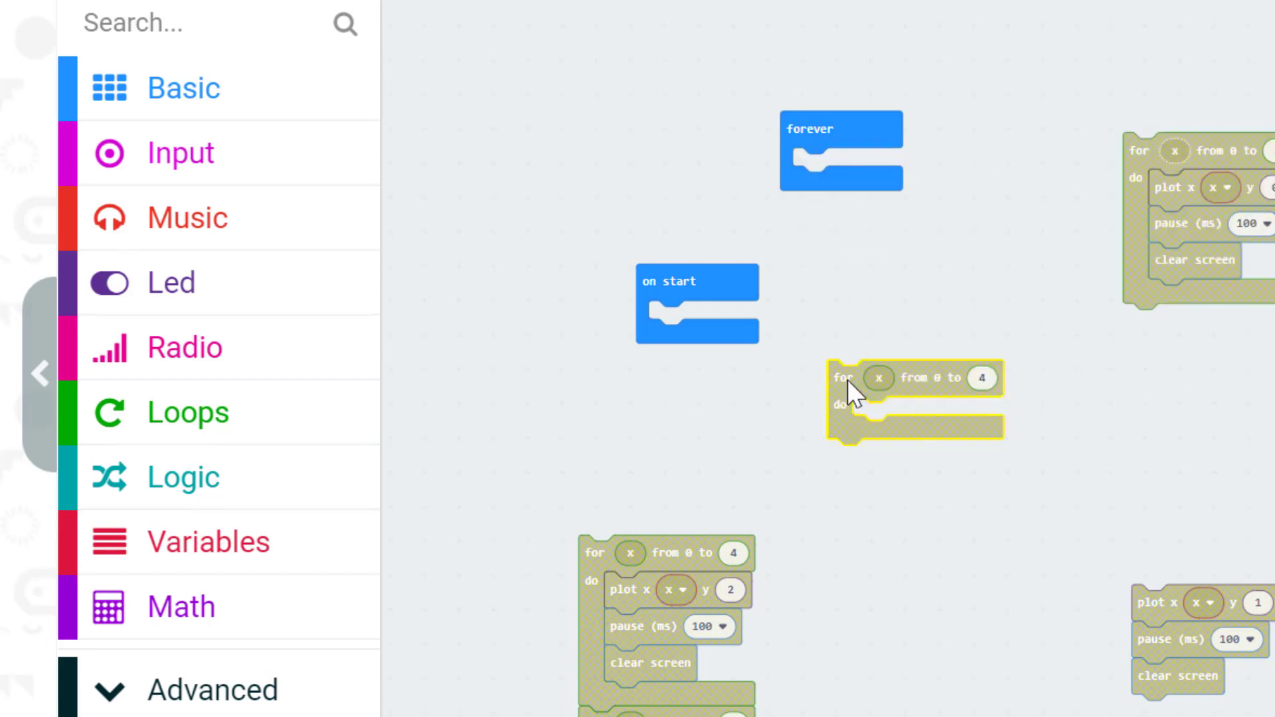
pyautogui.rightClick(881, 373)
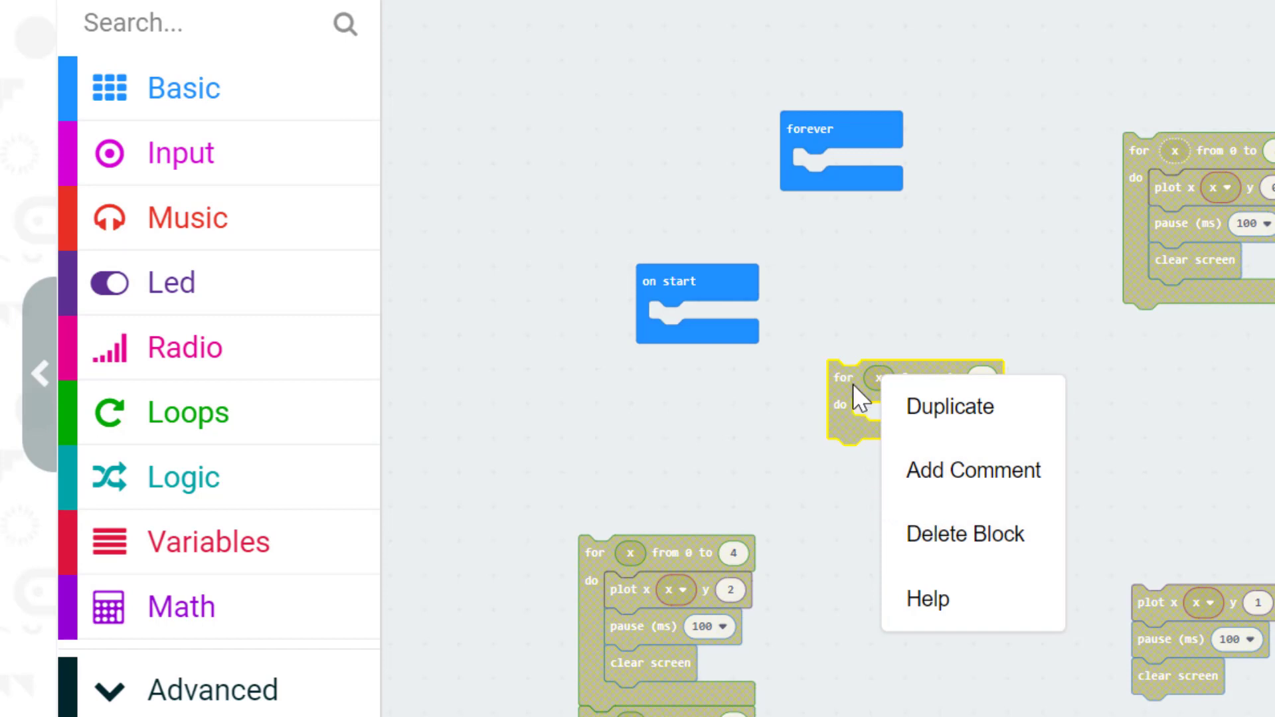
# Delete the empty loop, place a new Loops counting loop in forever set to x, then discard it
pyautogui.moveTo(852, 384); pyautogui.dragTo(276, 407)
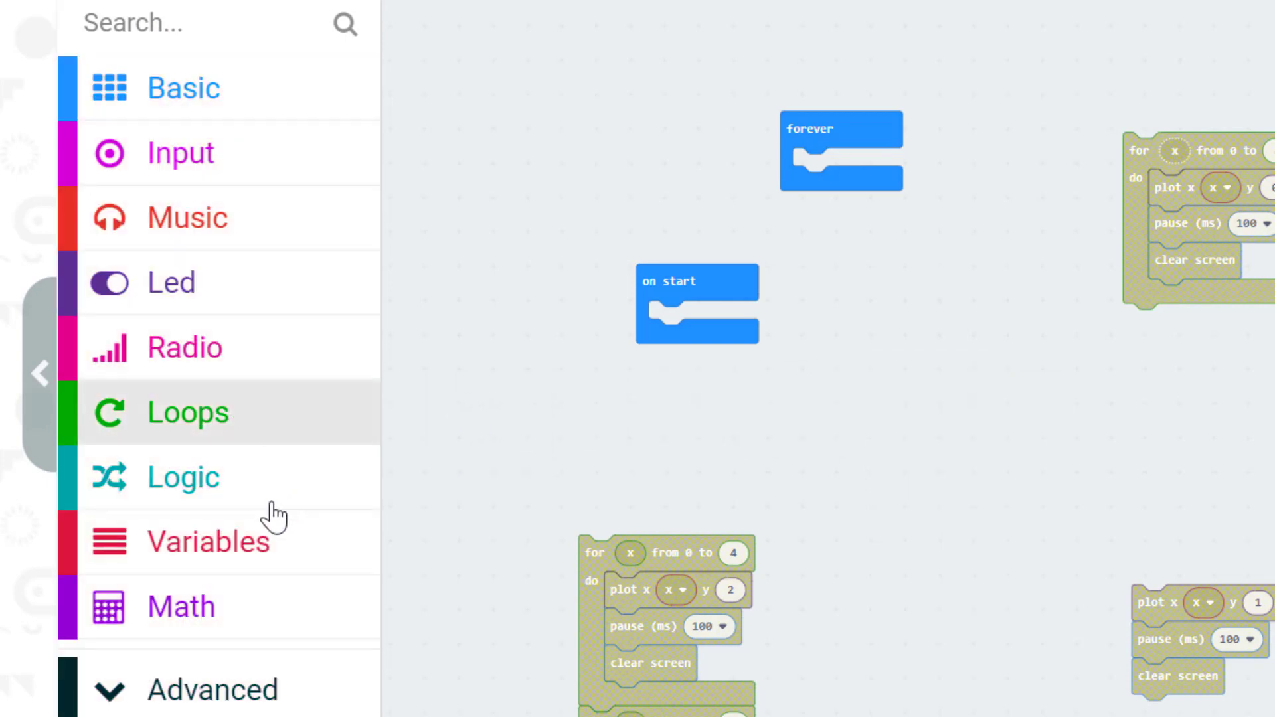
pyautogui.click(228, 413)
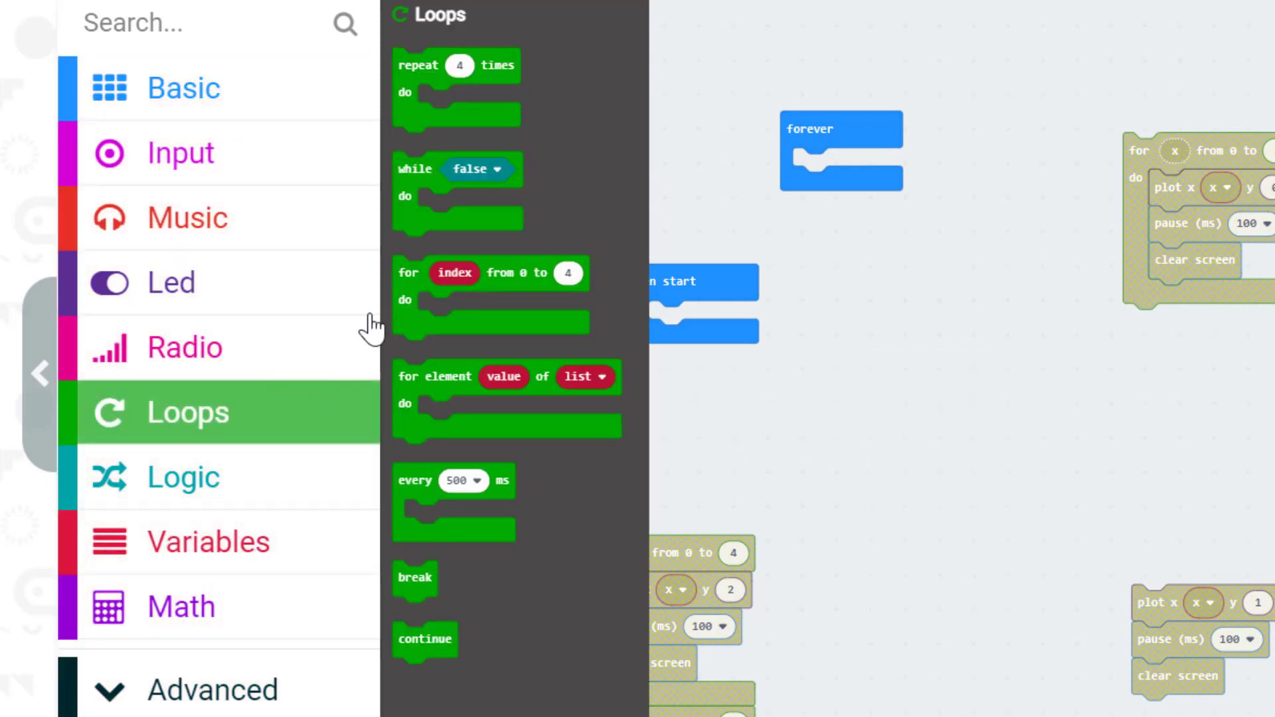
pyautogui.moveTo(419, 276)
pyautogui.mouseDown()
pyautogui.moveTo(877, 169)
pyautogui.moveTo(840, 164)
pyautogui.mouseUp()
pyautogui.click(859, 170)
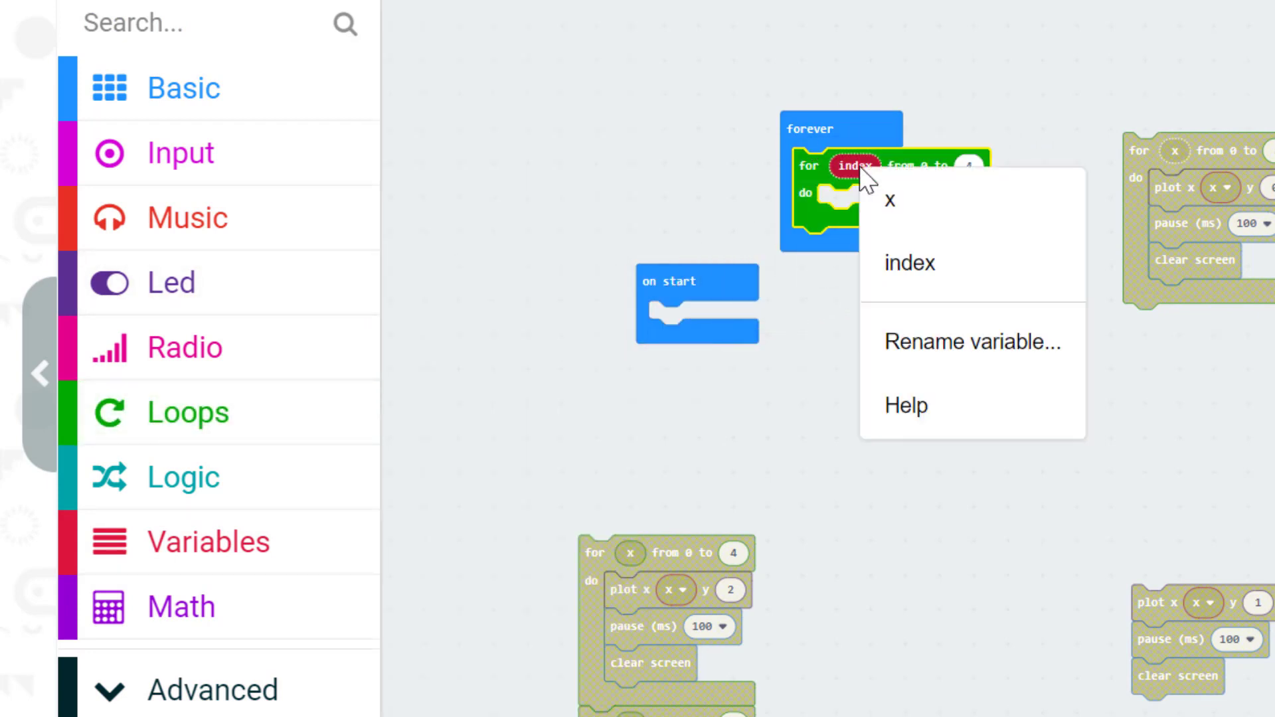
pyautogui.click(882, 204)
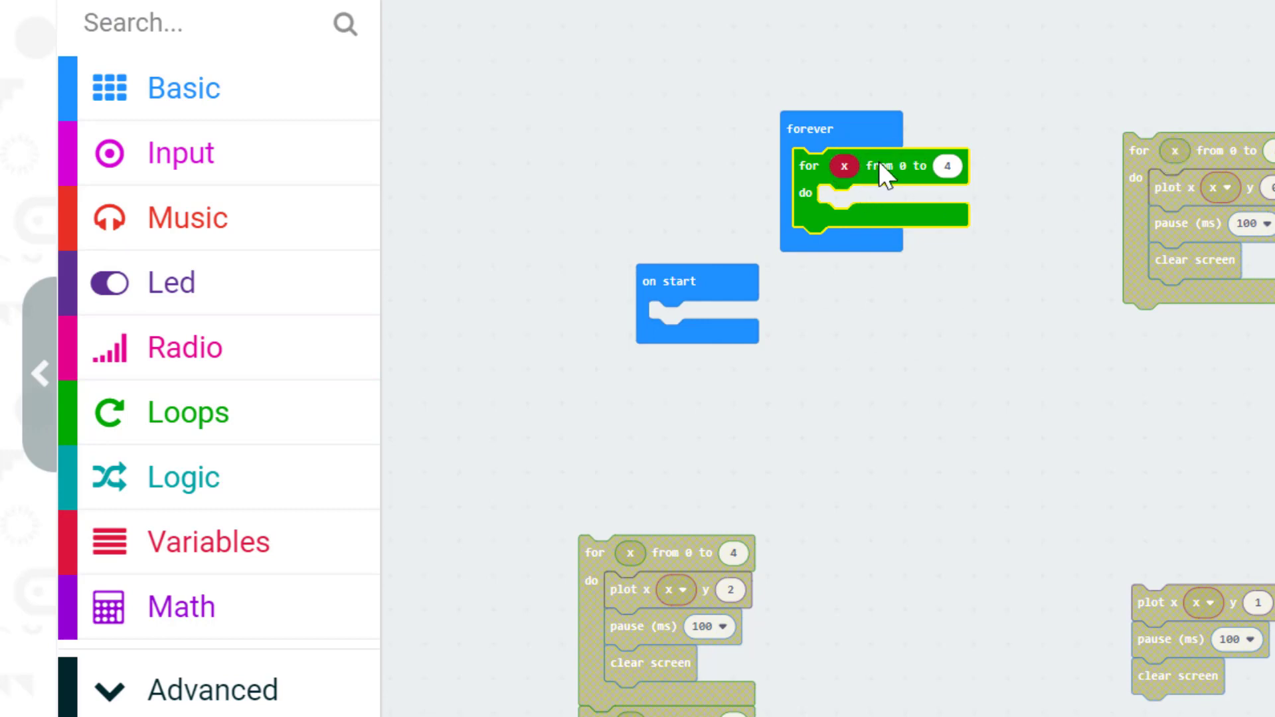
pyautogui.moveTo(879, 161)
pyautogui.mouseDown()
pyautogui.moveTo(459, 330)
pyautogui.moveTo(394, 389)
pyautogui.mouseUp()
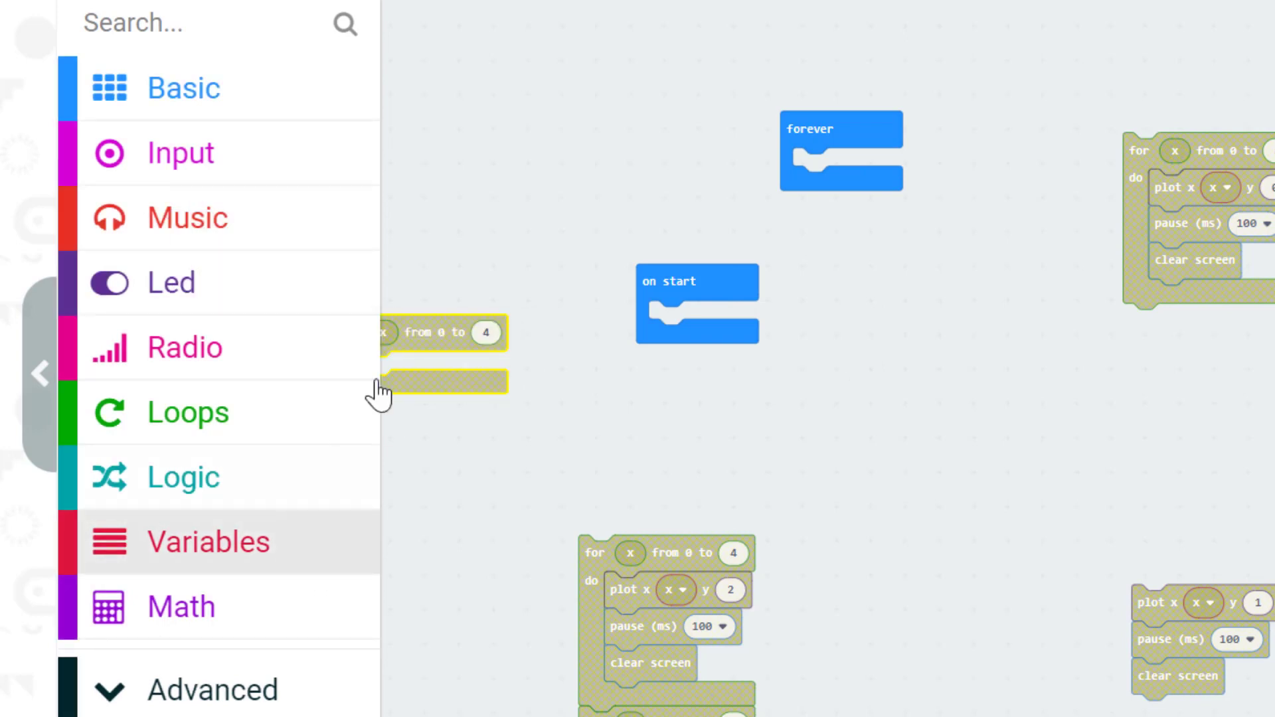
pyautogui.moveTo(422, 331)
pyautogui.mouseDown()
pyautogui.moveTo(242, 366)
pyautogui.moveTo(214, 412)
pyautogui.mouseUp()
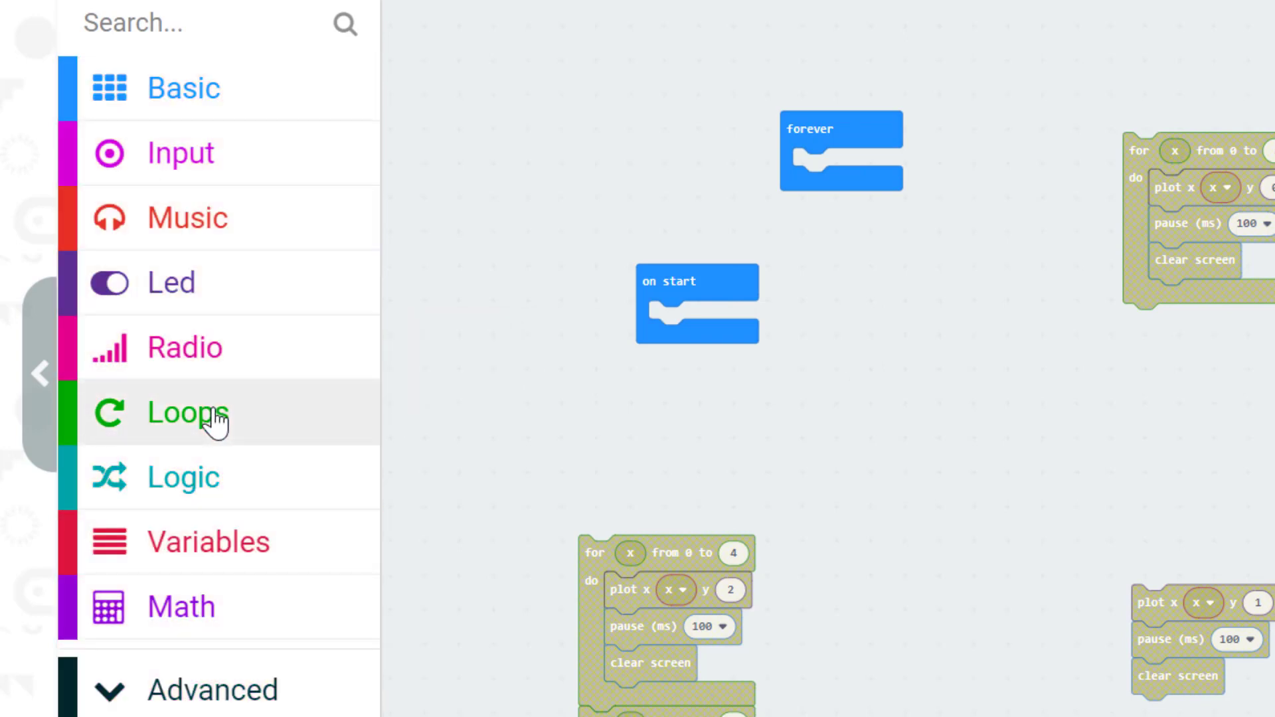
# Place a fresh 'for index' loop in forever, rename index to y, and nest the x loop inside it
pyautogui.click(212, 416)
pyautogui.click(438, 275)
pyautogui.moveTo(413, 271); pyautogui.dragTo(838, 178)
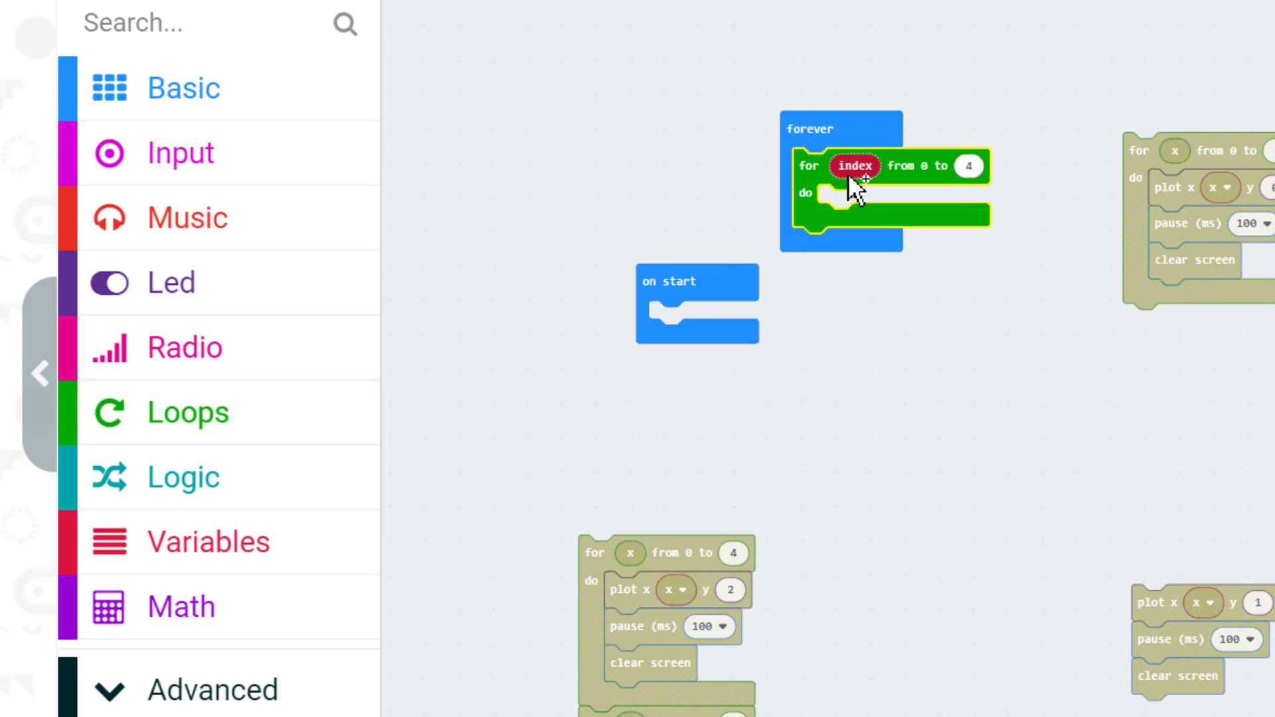
pyautogui.click(854, 169)
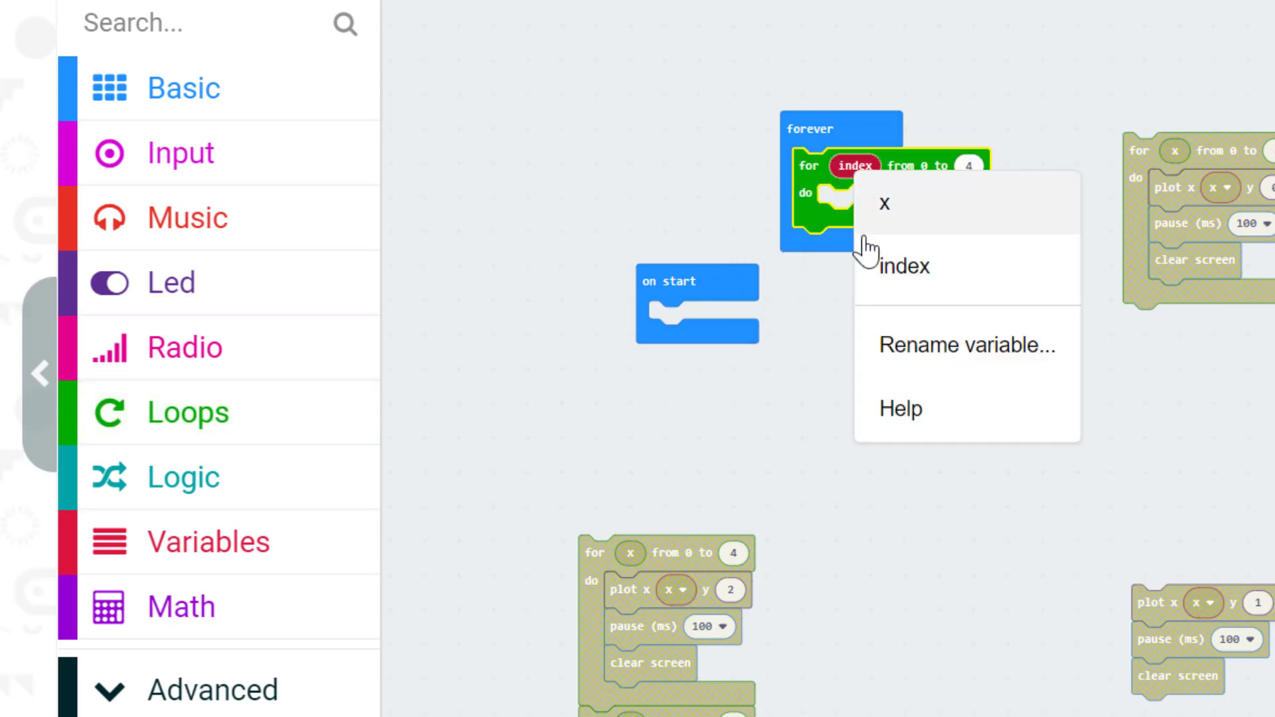
pyautogui.click(899, 349)
pyautogui.write('y')
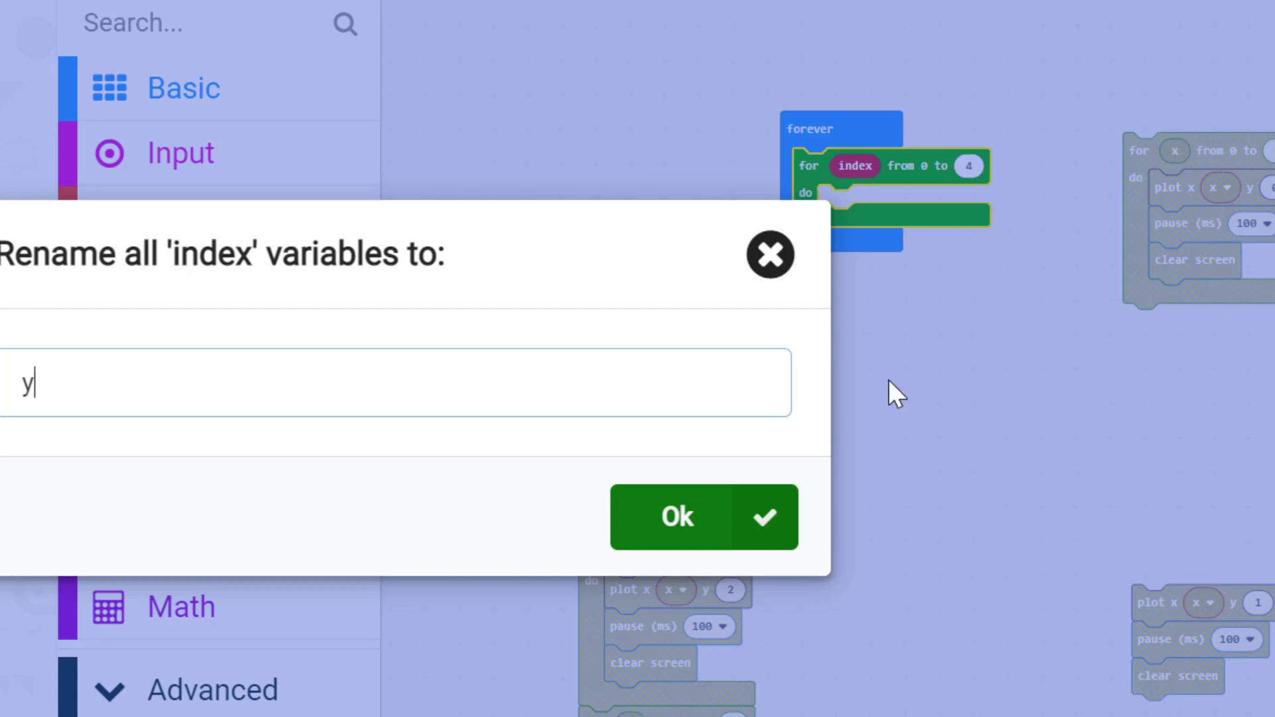
pyautogui.click(686, 516)
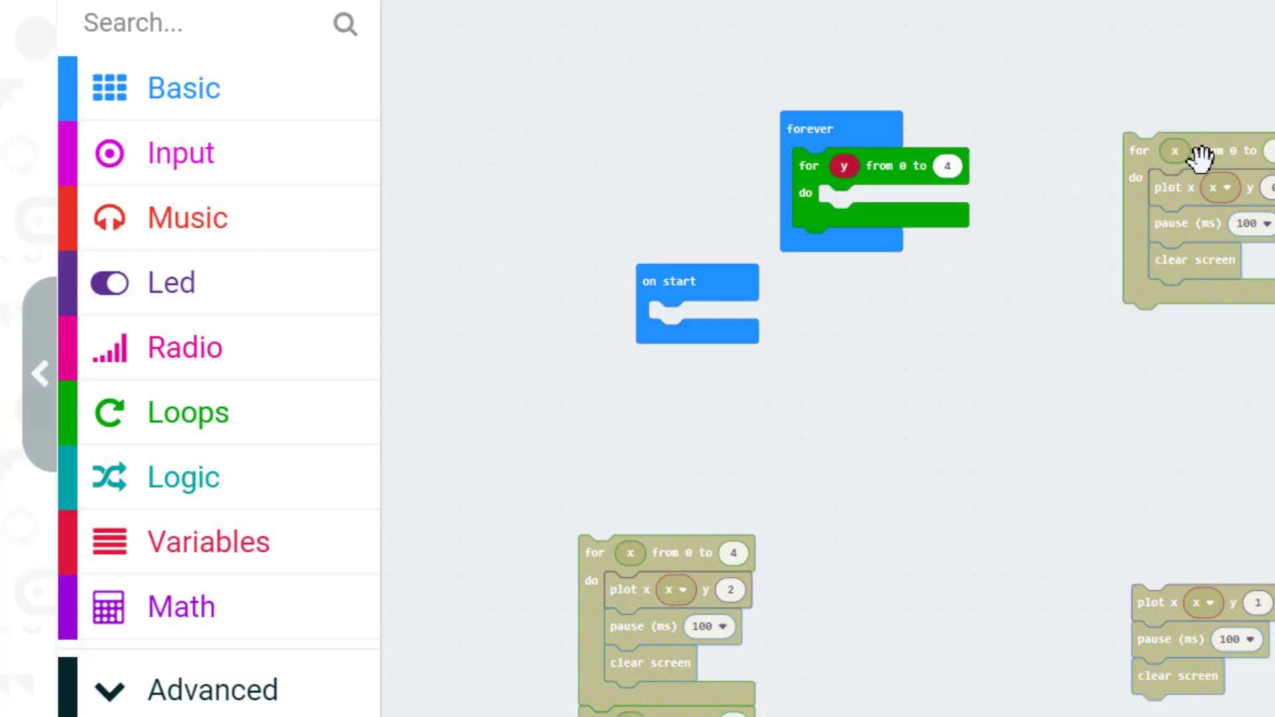
pyautogui.moveTo(1200, 156); pyautogui.dragTo(895, 212)
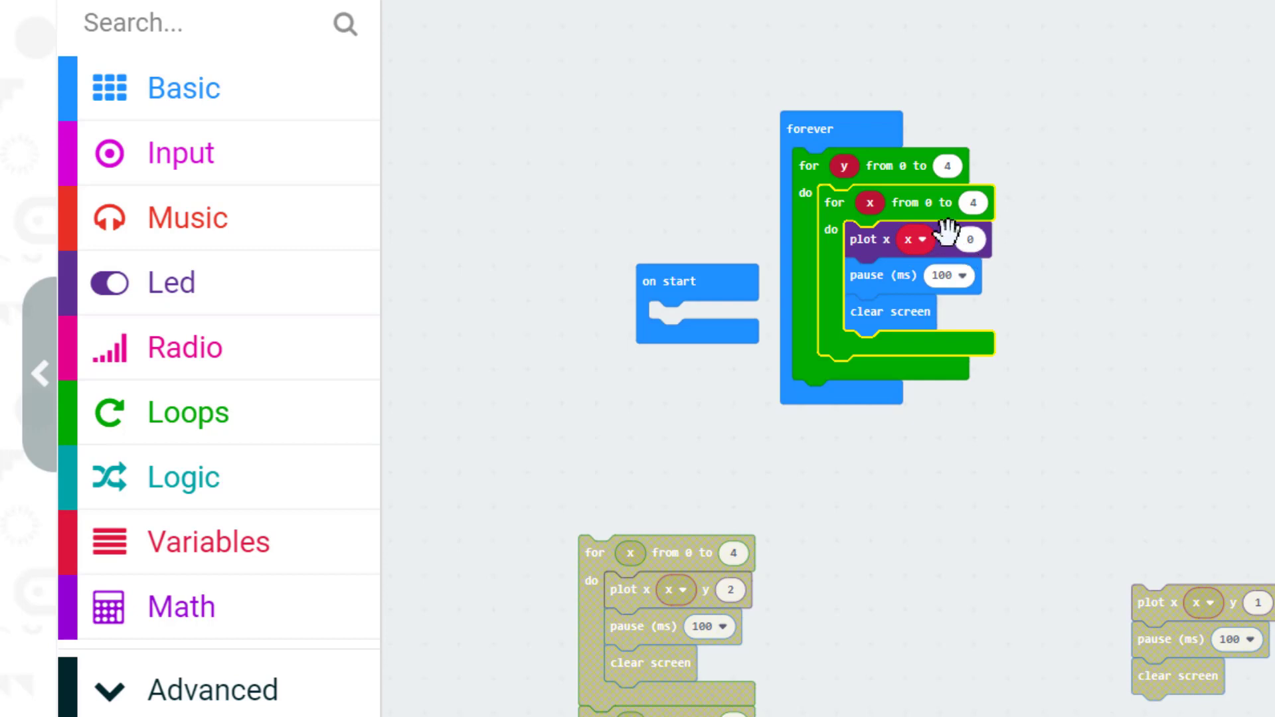
# Set the plot block's y coordinate to y and delete the greyed leftover loop and plot stacks
pyautogui.moveTo(844, 165); pyautogui.dragTo(971, 244)
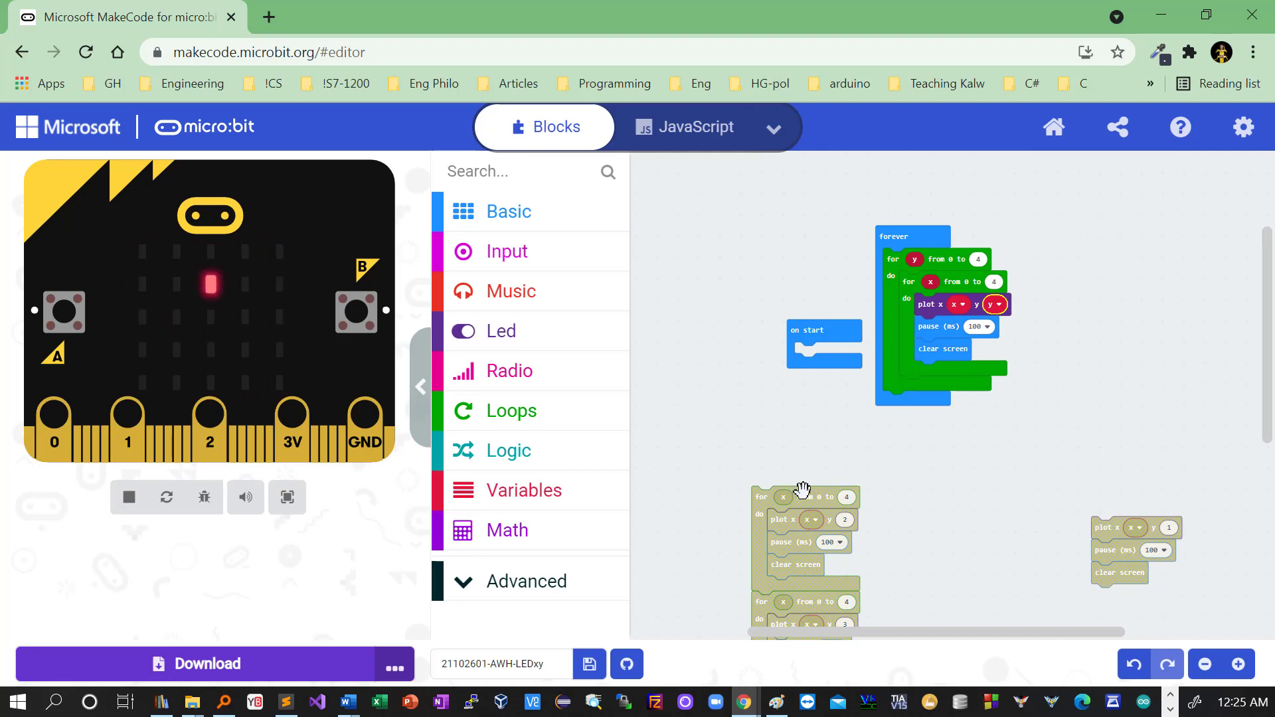
pyautogui.moveTo(807, 495); pyautogui.dragTo(587, 479)
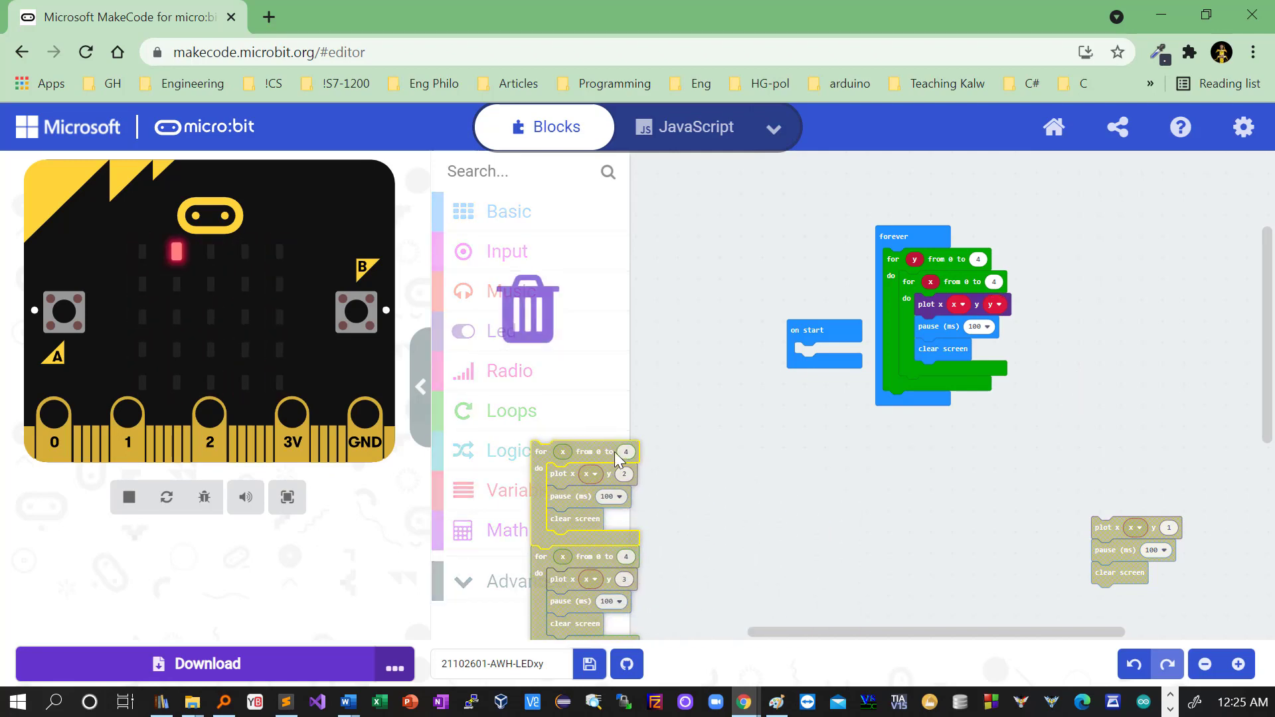
pyautogui.moveTo(1112, 532); pyautogui.dragTo(603, 529)
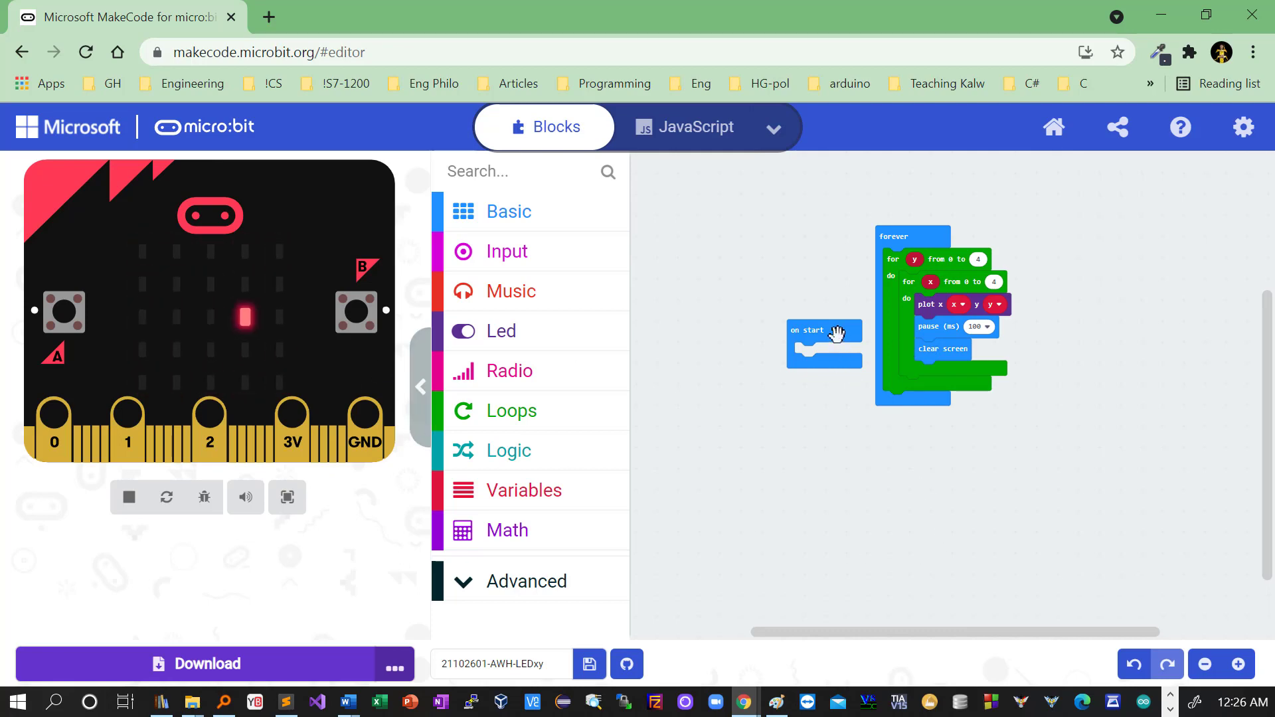
# Delete the empty on start block, leaving only the forever loop
pyautogui.moveTo(835, 333); pyautogui.dragTo(572, 343)
pyautogui.click(914, 231)
pyautogui.hscroll(4, 815, 248)
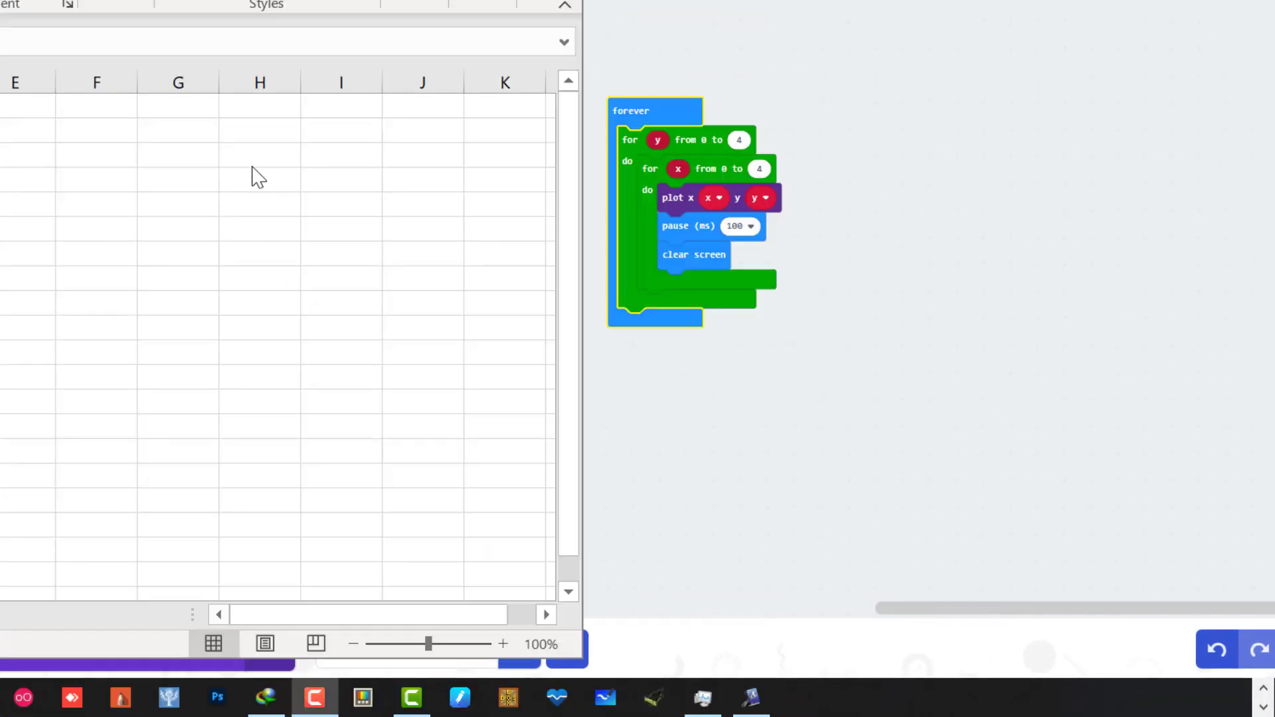
# Enter the column headings y and x in cells I3 and J3
pyautogui.click(314, 156)
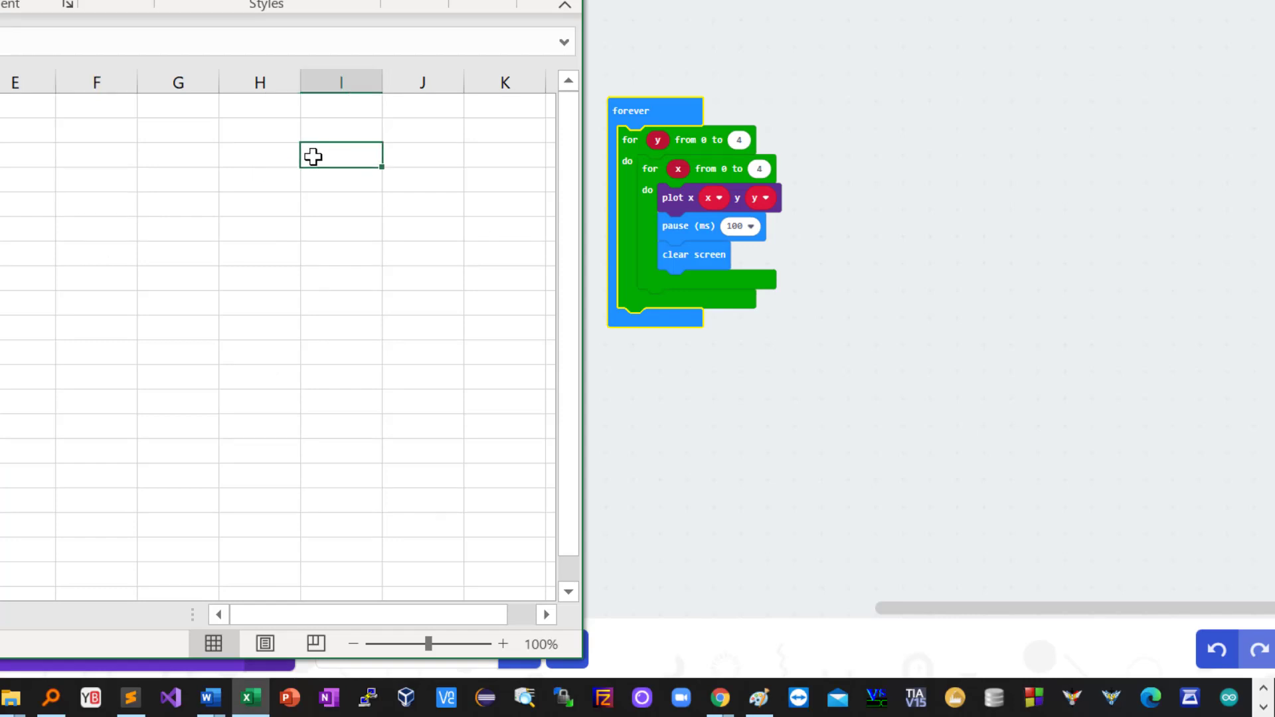
pyautogui.doubleClick(313, 156)
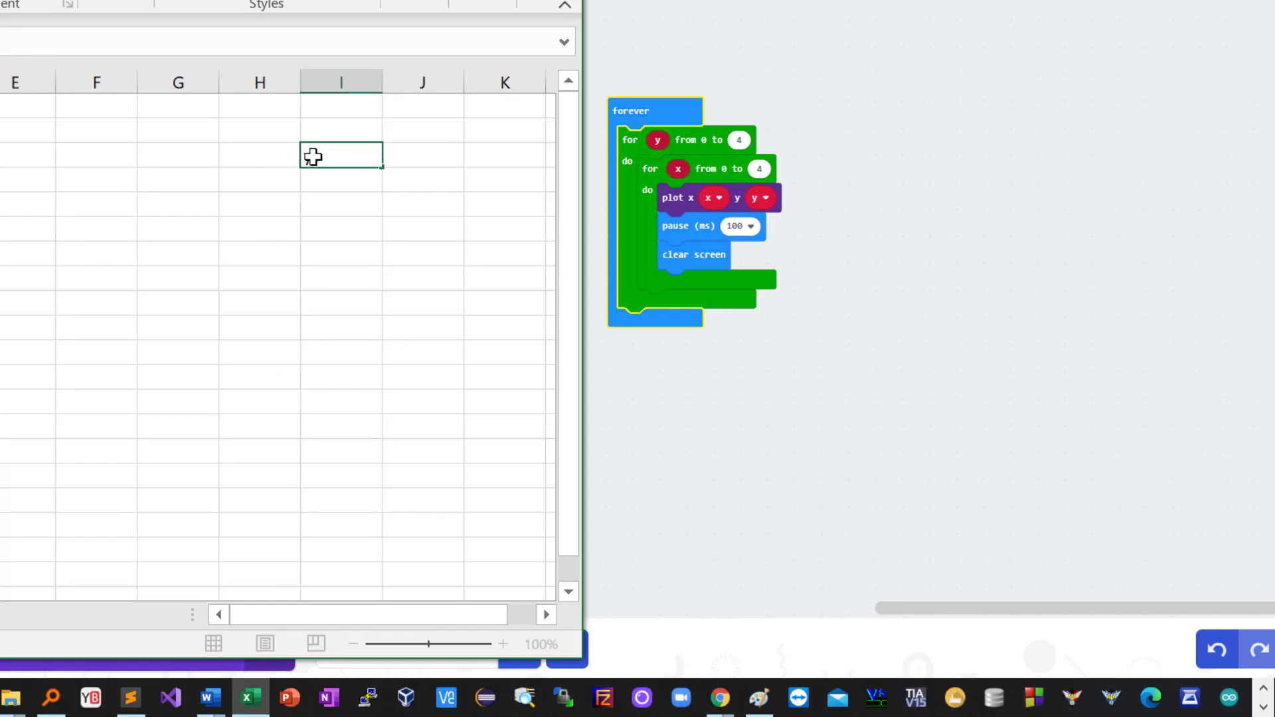
pyautogui.write('y')
pyautogui.click(428, 156)
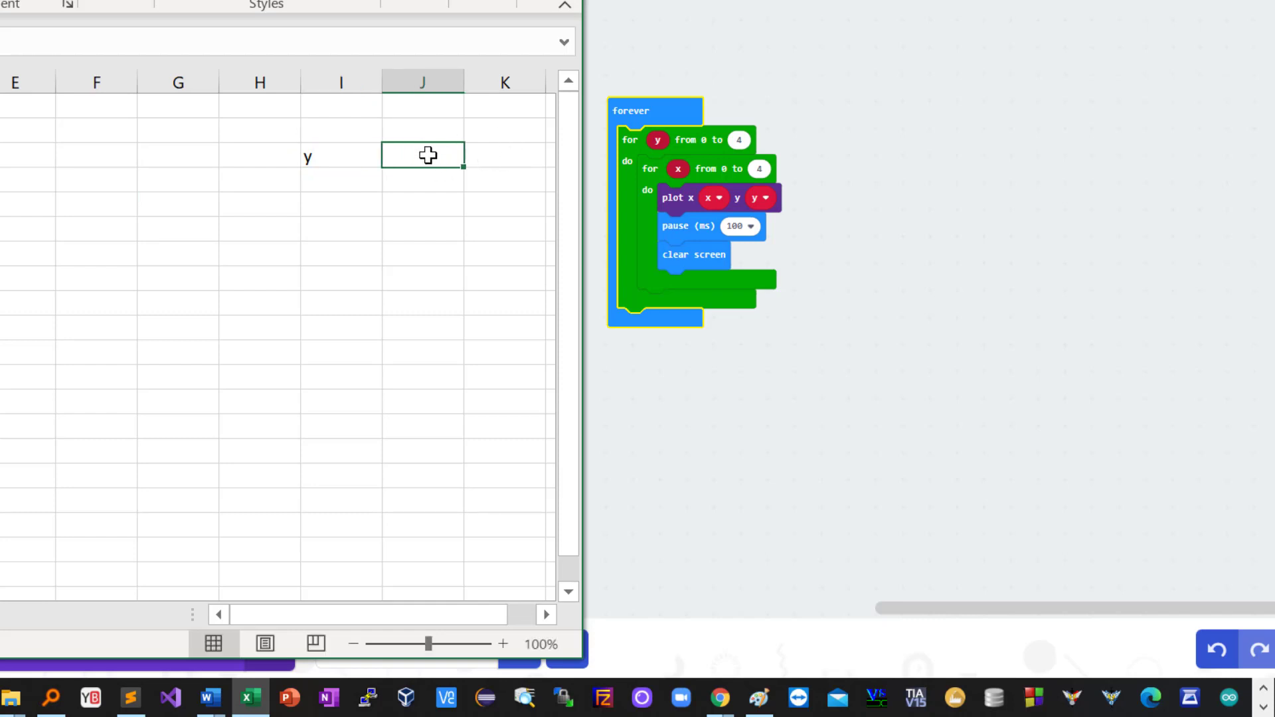
pyautogui.write('x')
pyautogui.click(419, 218)
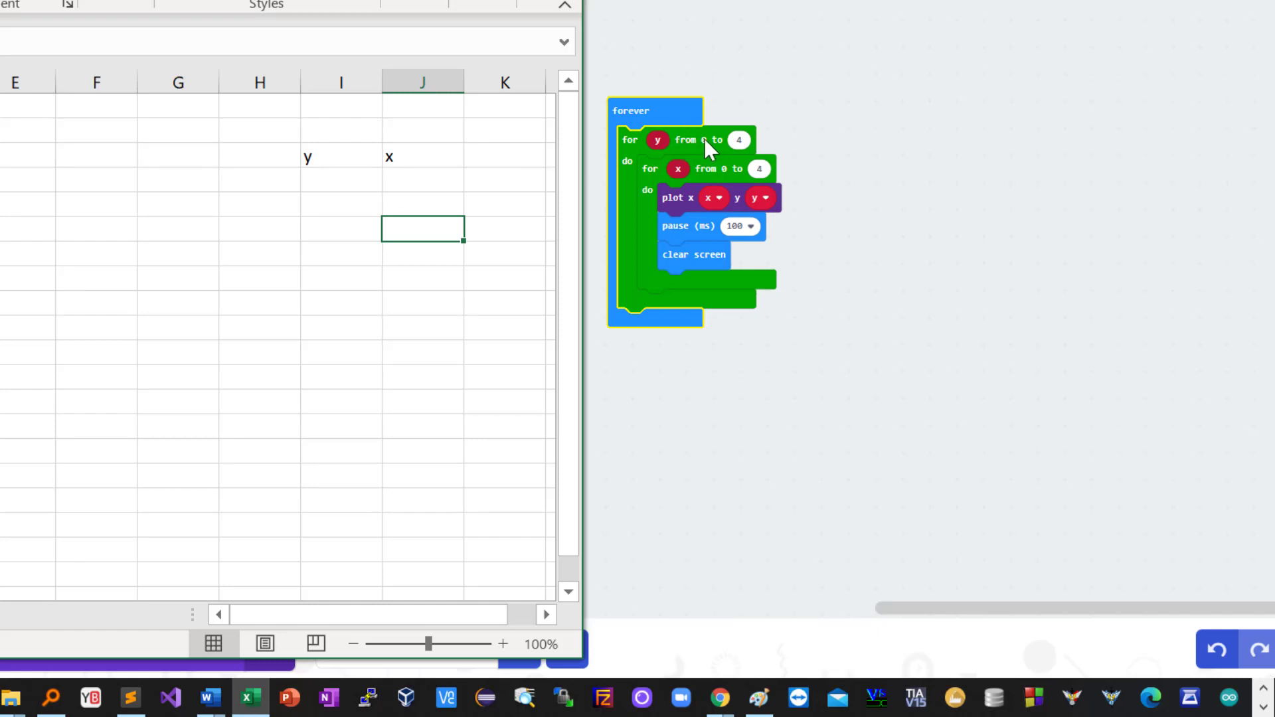
# Enter the first block: y 0 with x values 0, 1, 2, 3, 4 below each other
pyautogui.click(317, 183)
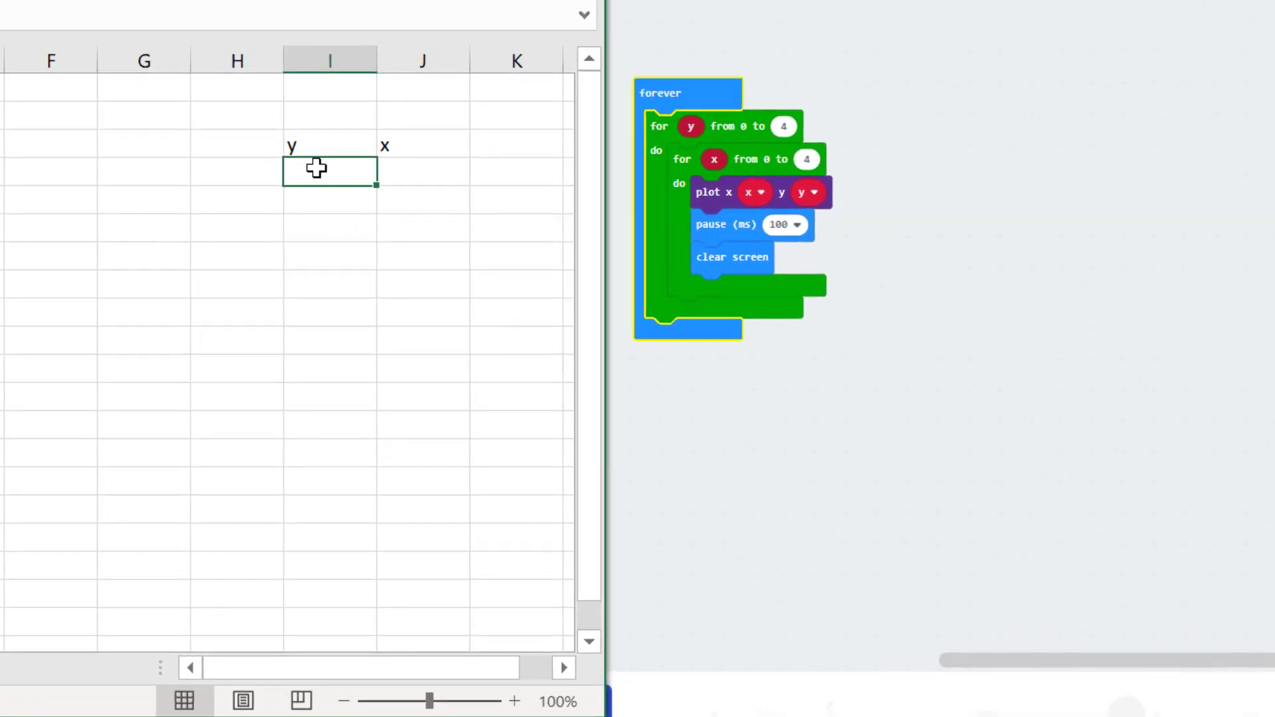
pyautogui.write('0')
pyautogui.click(724, 239)
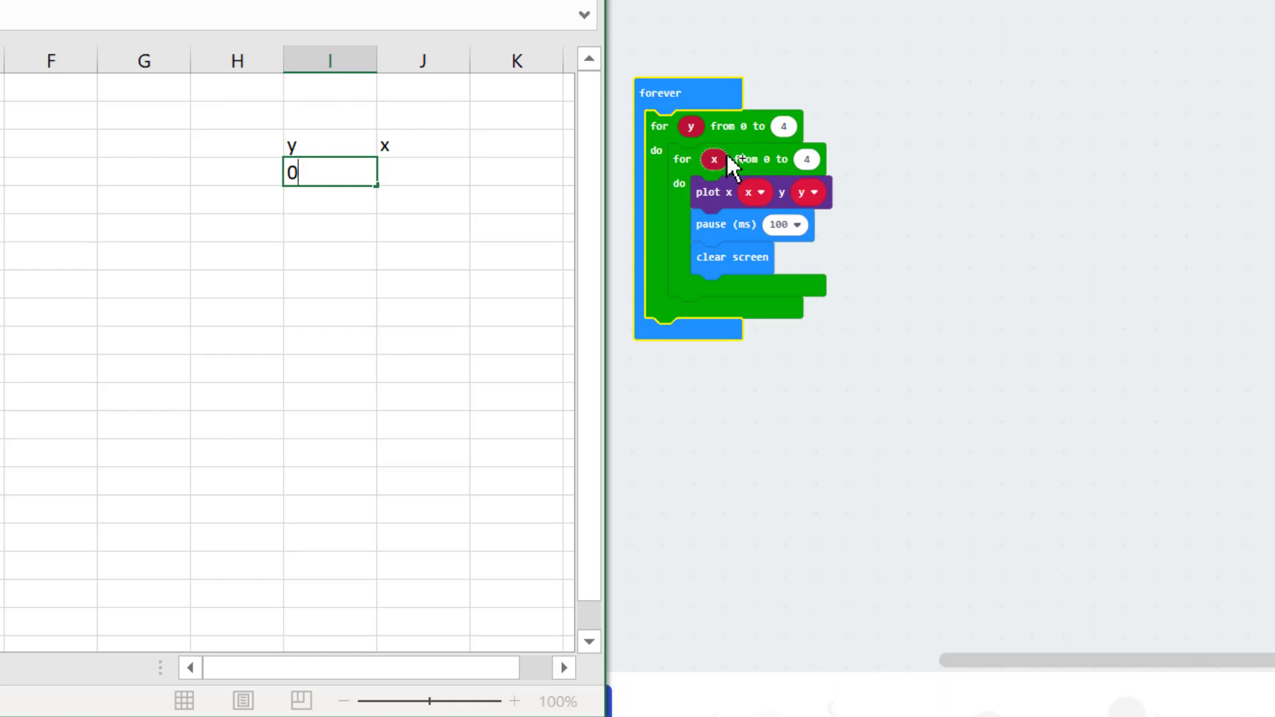
pyautogui.click(427, 172)
pyautogui.click(427, 249)
pyautogui.write('0')
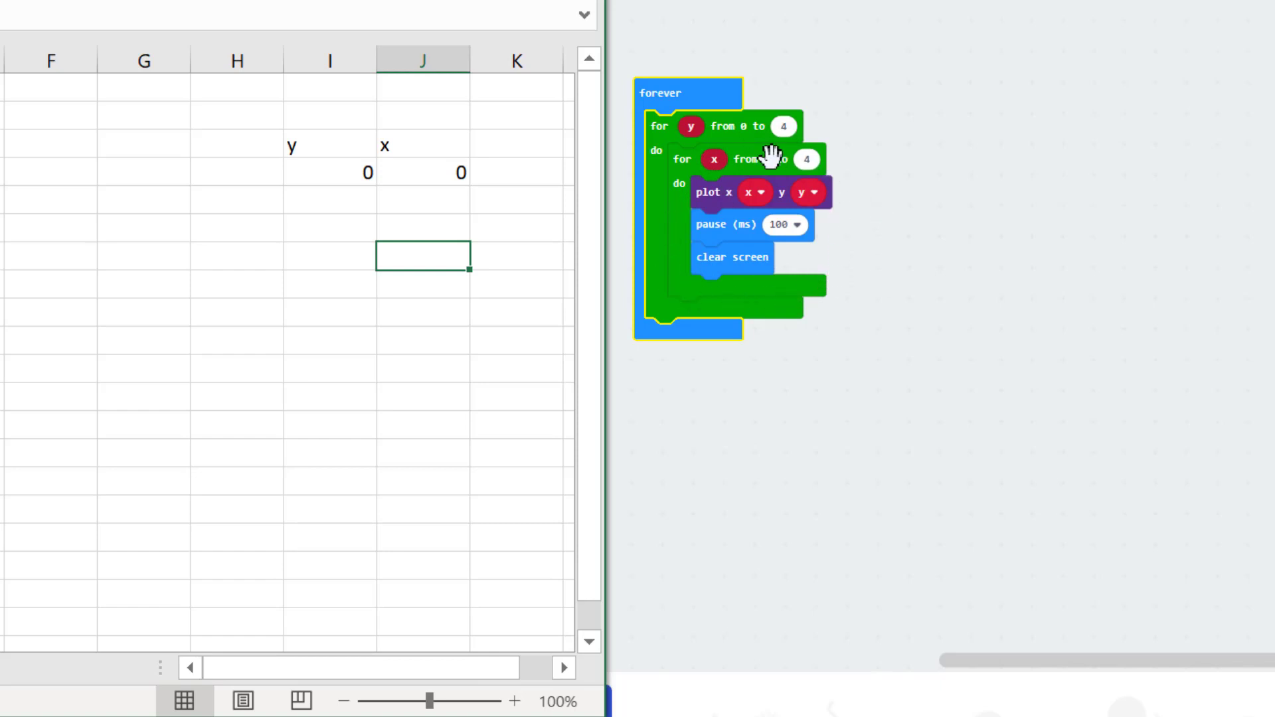
pyautogui.click(437, 190)
pyautogui.write('1')
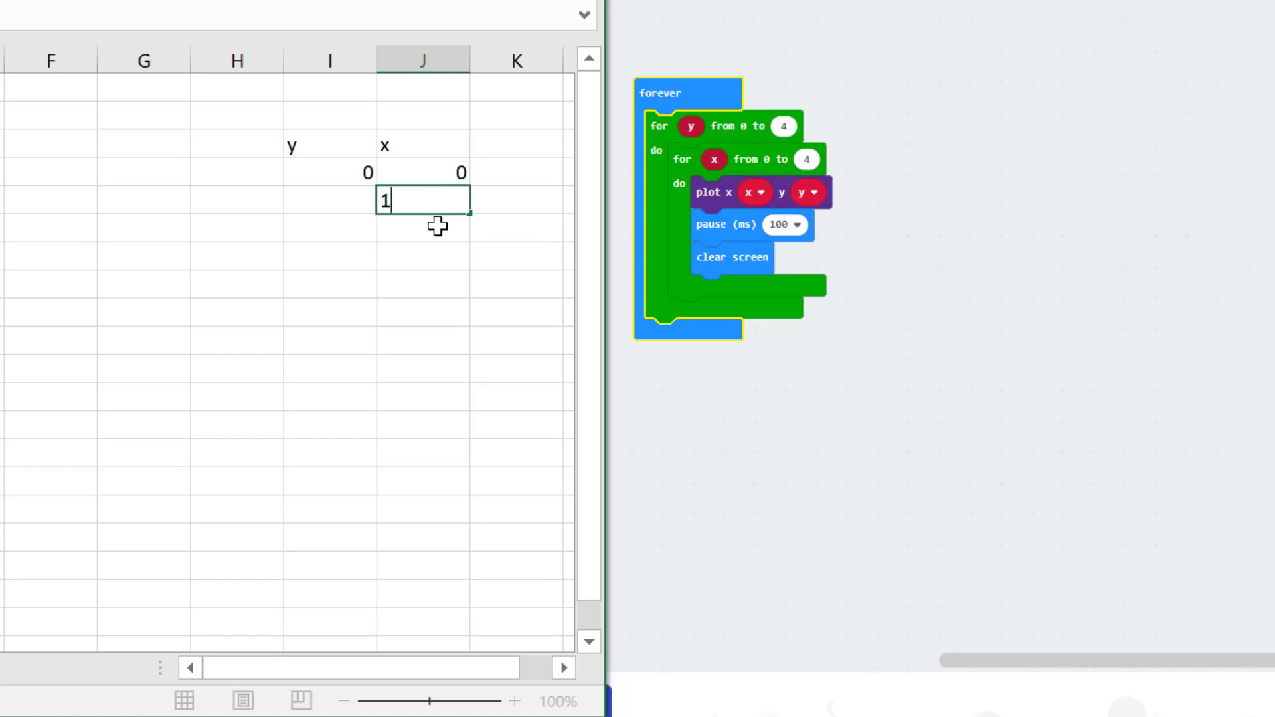
pyautogui.press('Return')
pyautogui.write('2')
pyautogui.press('Return')
pyautogui.write('3')
pyautogui.press('Return')
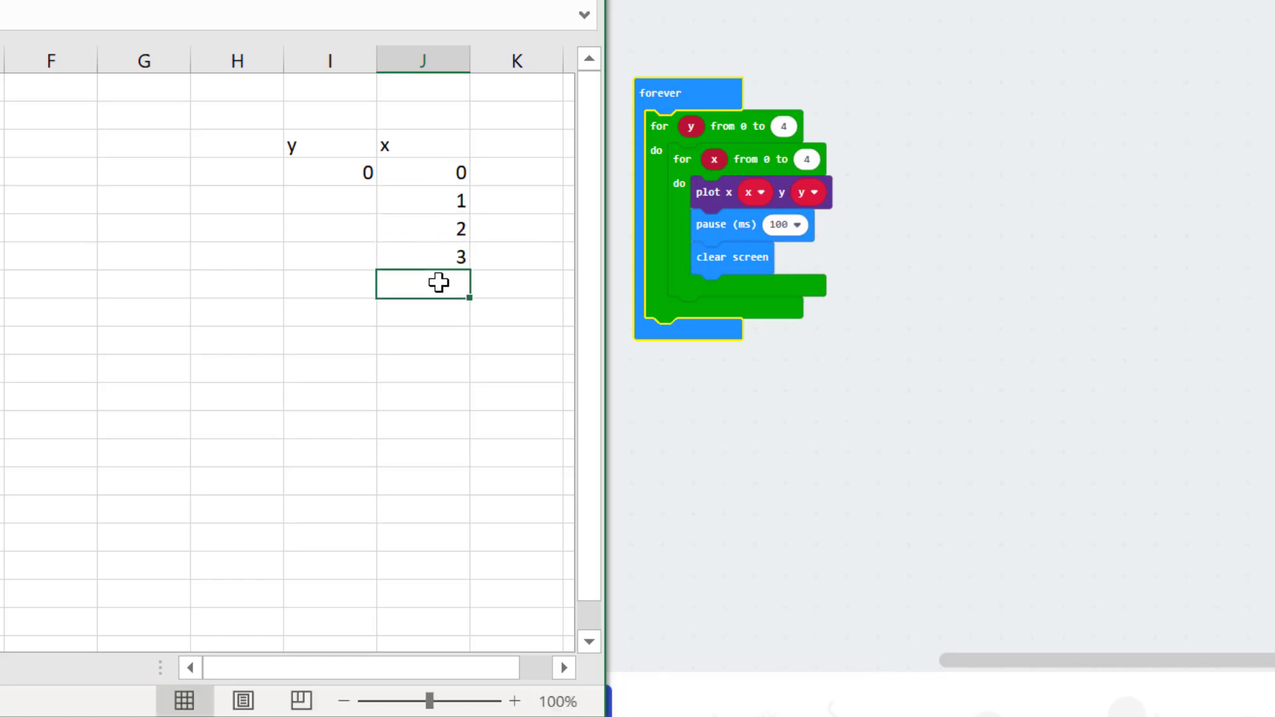
pyautogui.write('4')
pyautogui.click(356, 229)
# Fill the y value 0 down all five rows of the first block
pyautogui.click(365, 175)
pyautogui.moveTo(378, 185); pyautogui.dragTo(373, 295)
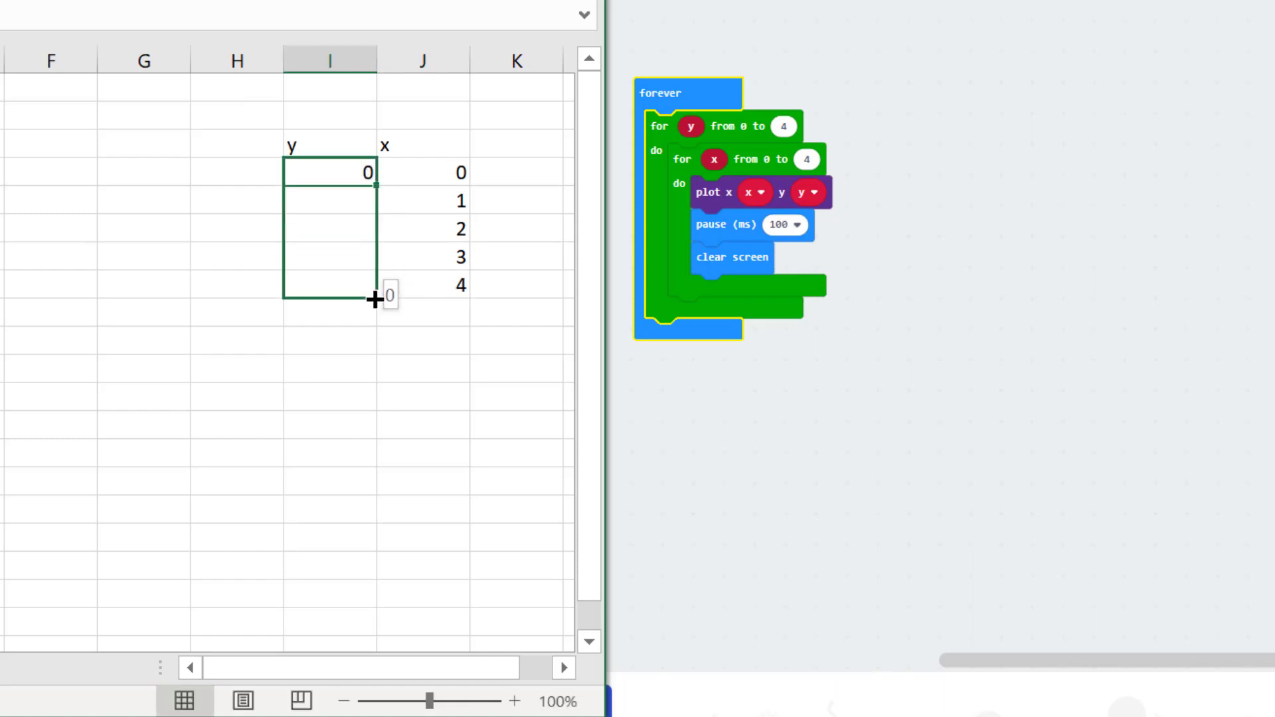
pyautogui.click(465, 330)
pyautogui.click(457, 285)
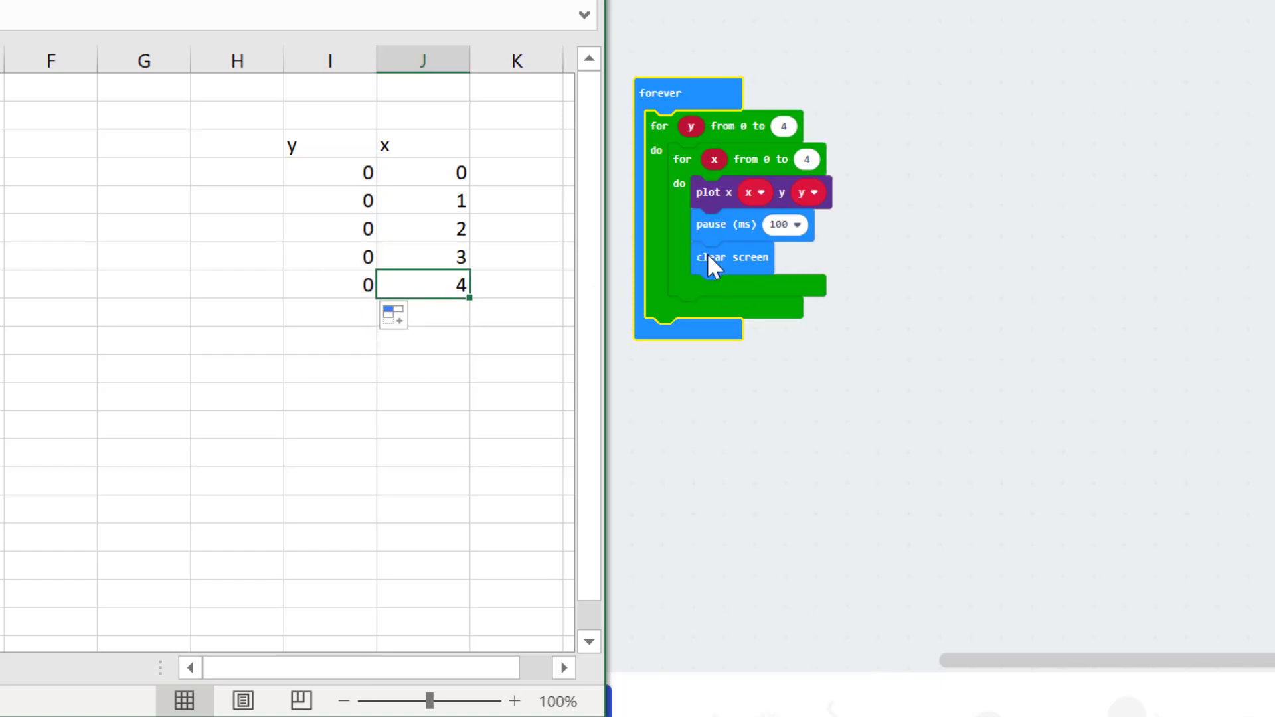
# Enter y 1 with x values 1 to 4 below the first block and fill y 1 down beside them
pyautogui.click(341, 318)
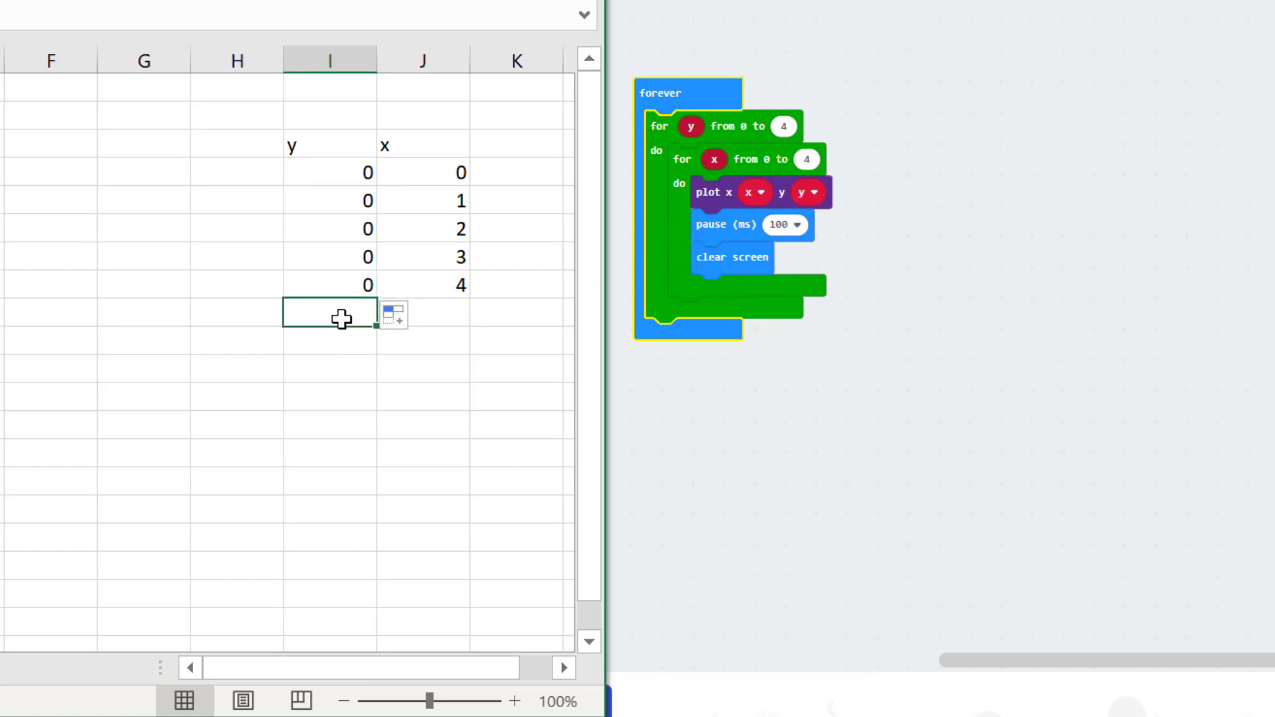
pyautogui.write('1')
pyautogui.click(353, 425)
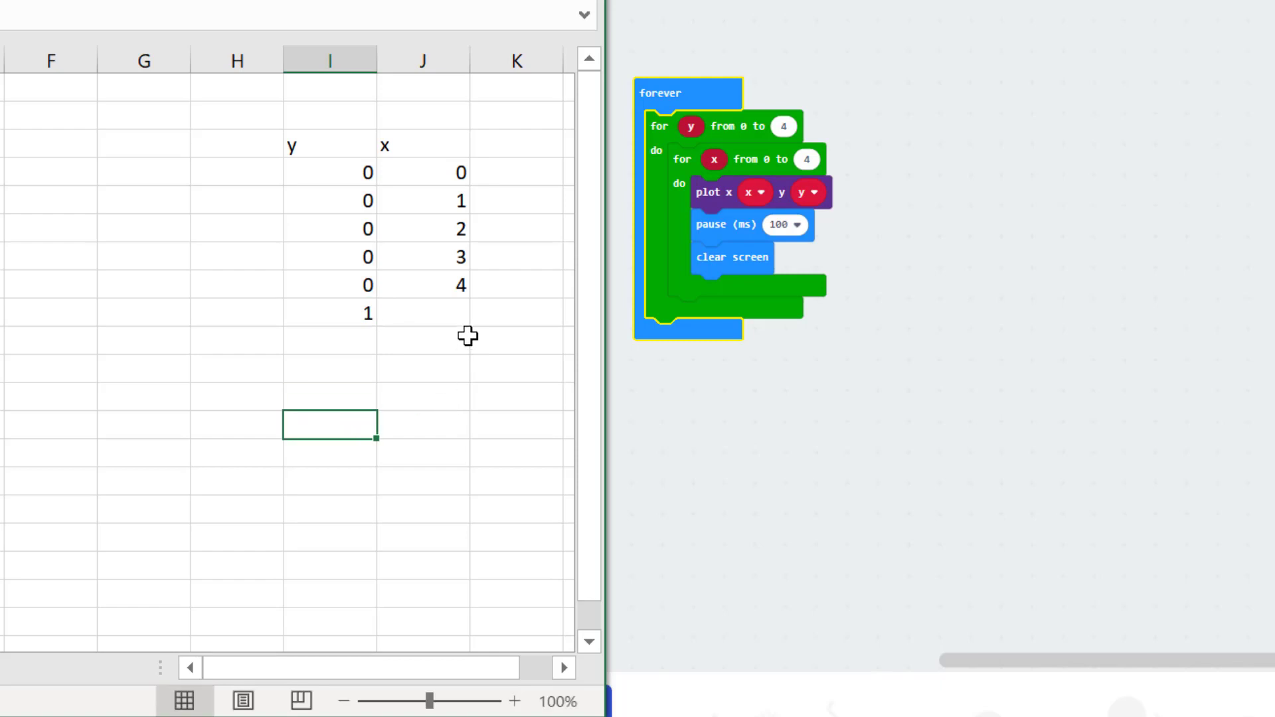
pyautogui.click(448, 313)
pyautogui.write('1')
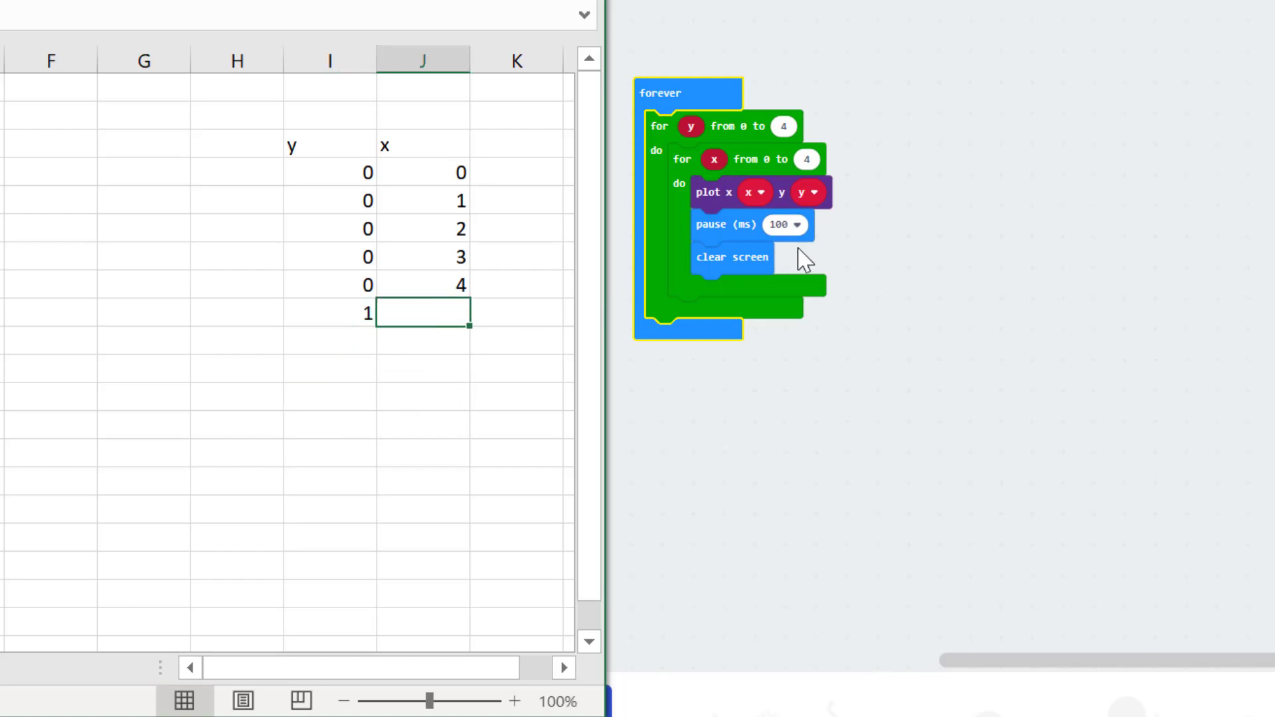
pyautogui.click(449, 341)
pyautogui.write('2')
pyautogui.click(450, 367)
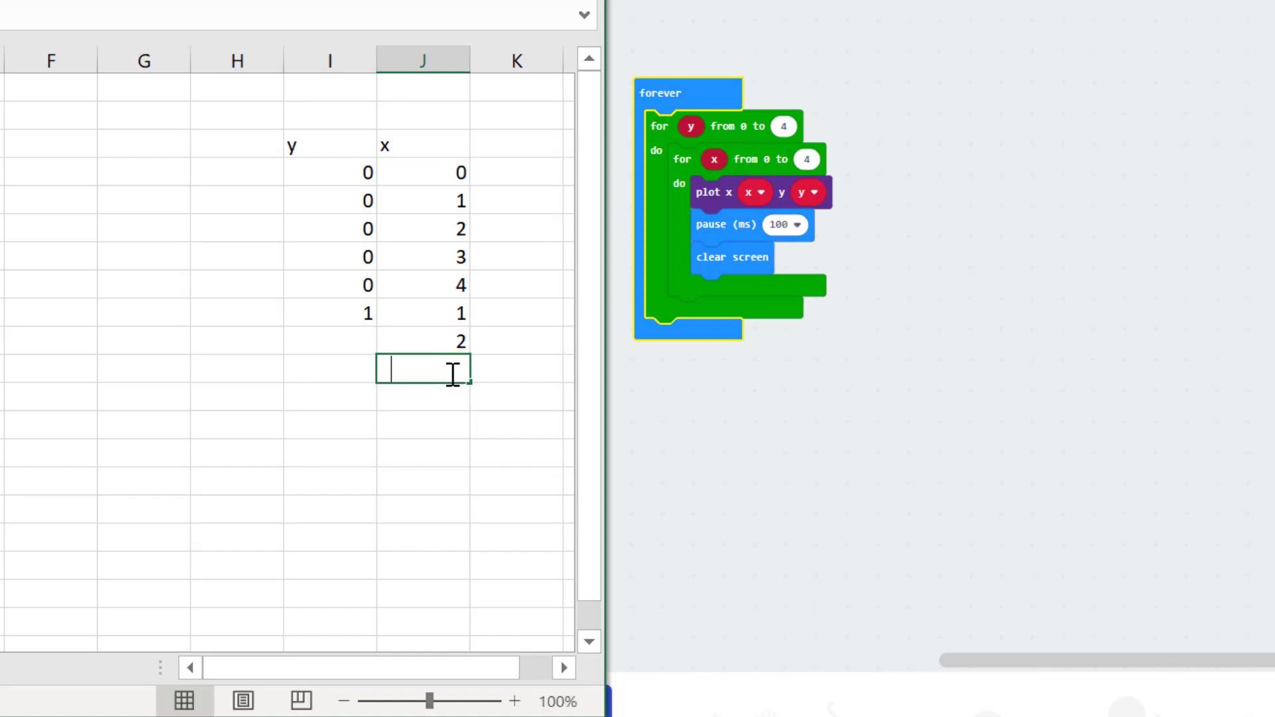
pyautogui.write('3')
pyautogui.click(454, 396)
pyautogui.write('4')
pyautogui.click(474, 433)
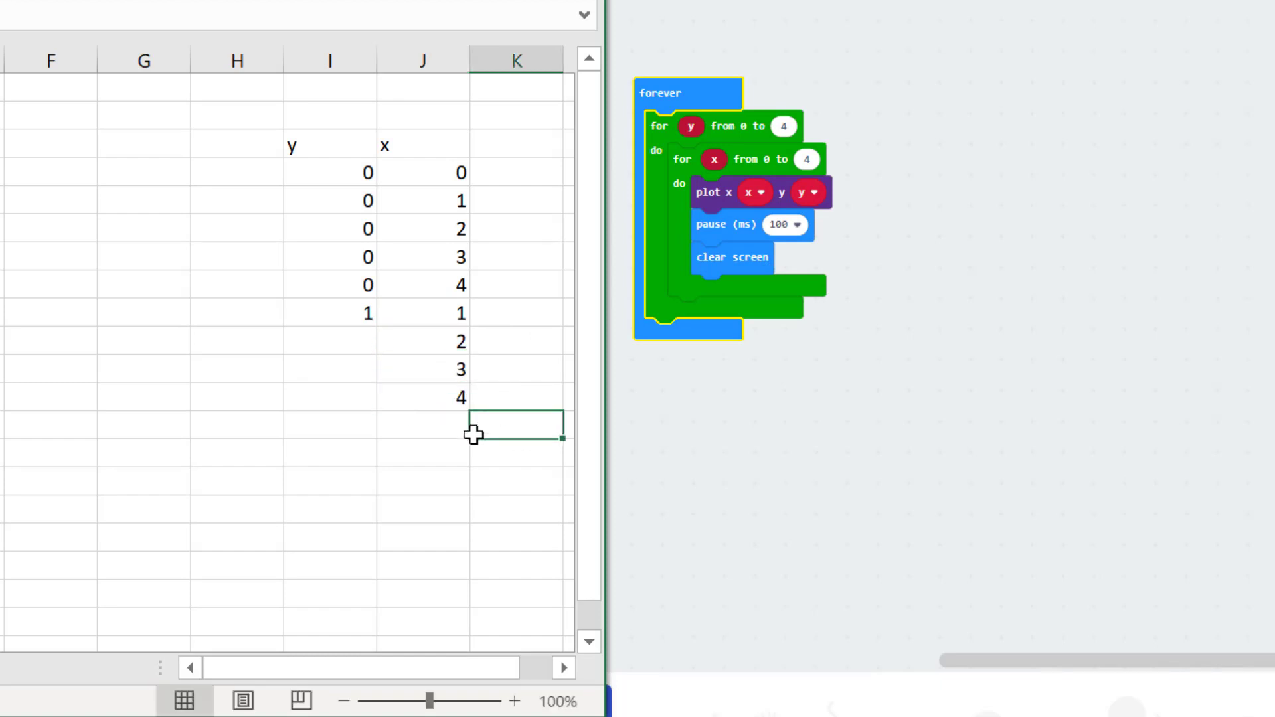
pyautogui.click(361, 313)
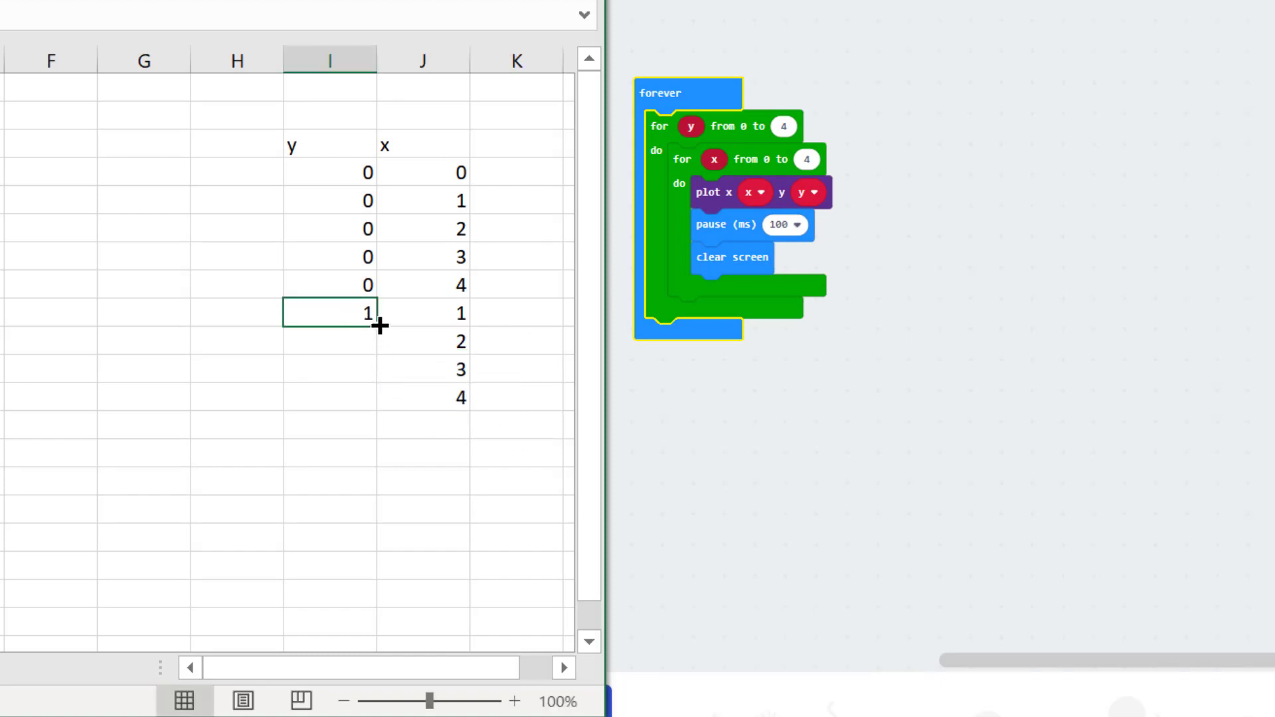
pyautogui.moveTo(376, 326); pyautogui.dragTo(375, 425)
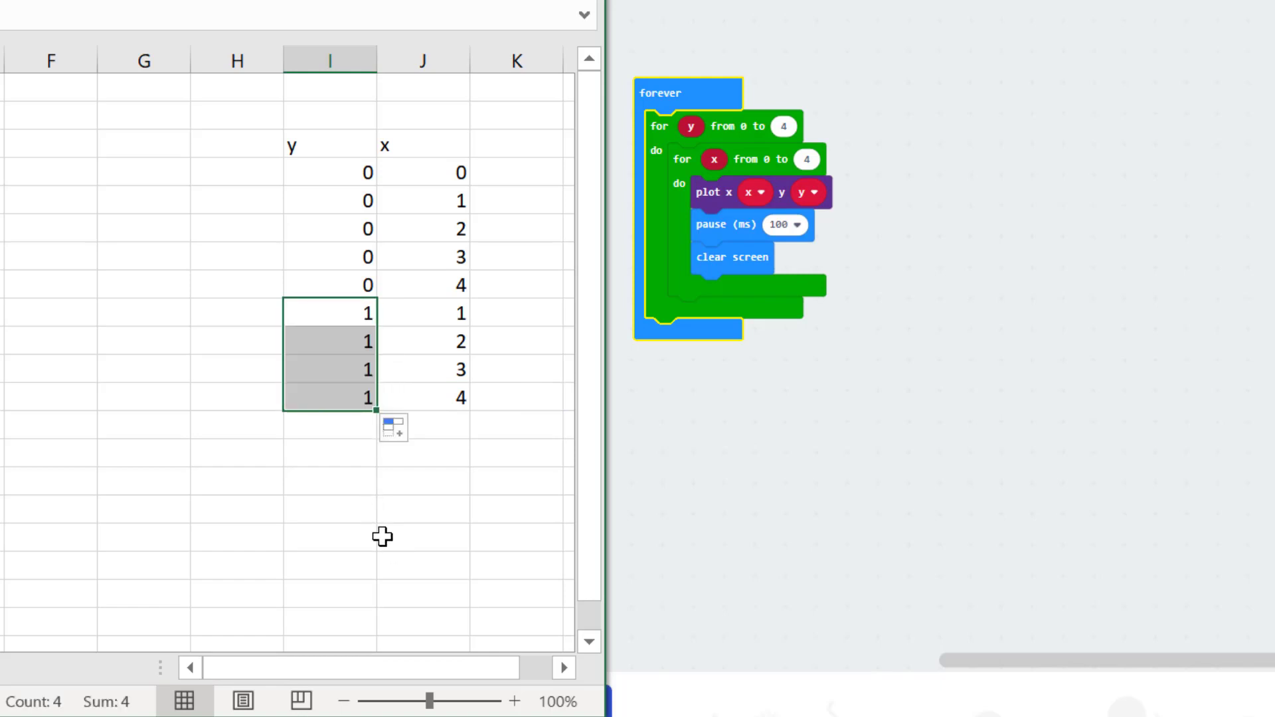
pyautogui.click(449, 423)
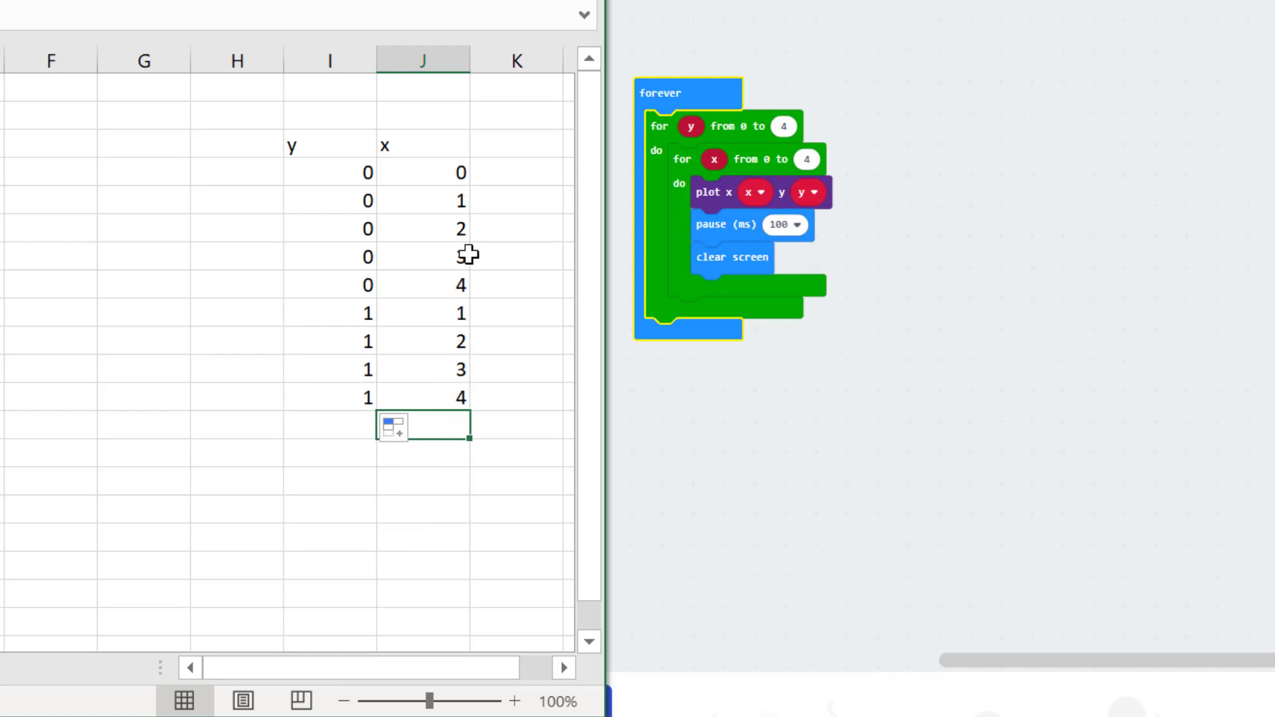
# Shift the four y 1 rows one row lower and fill the gap row with x 0, y 1
pyautogui.click(453, 320)
pyautogui.moveTo(356, 311); pyautogui.dragTo(443, 397)
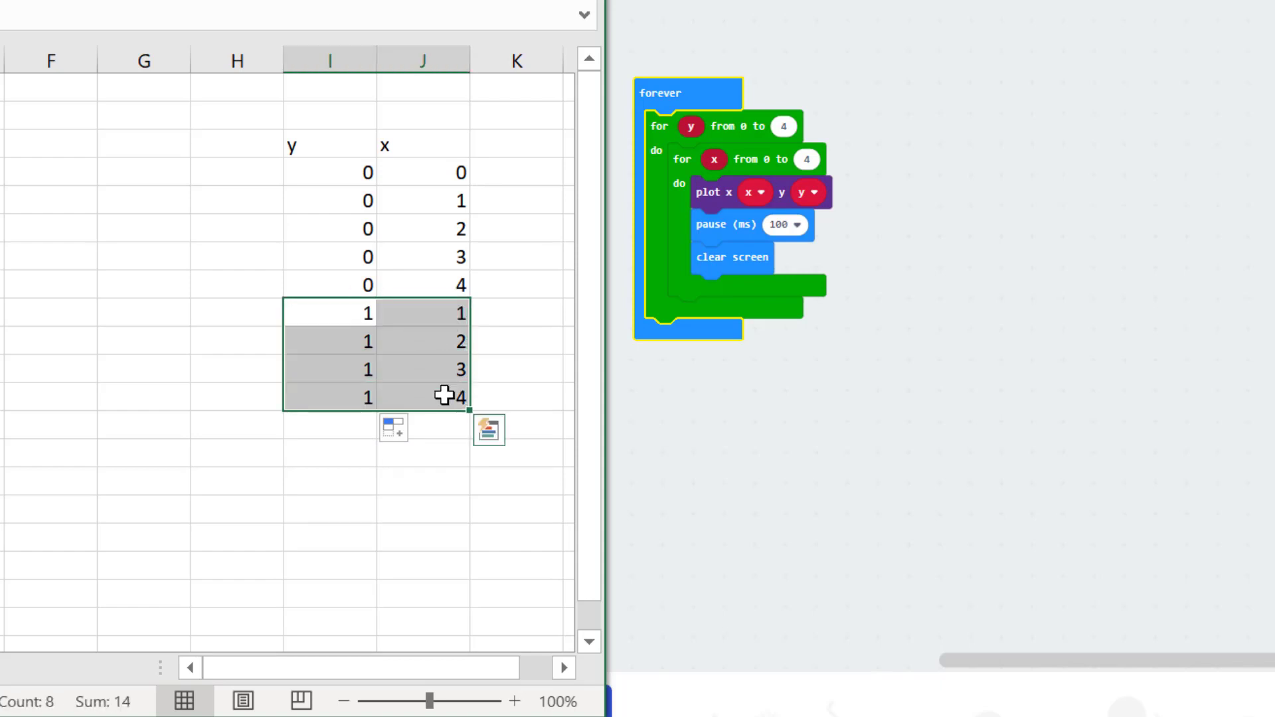
pyautogui.hotkey('ctrl', 'c')
pyautogui.click(357, 340)
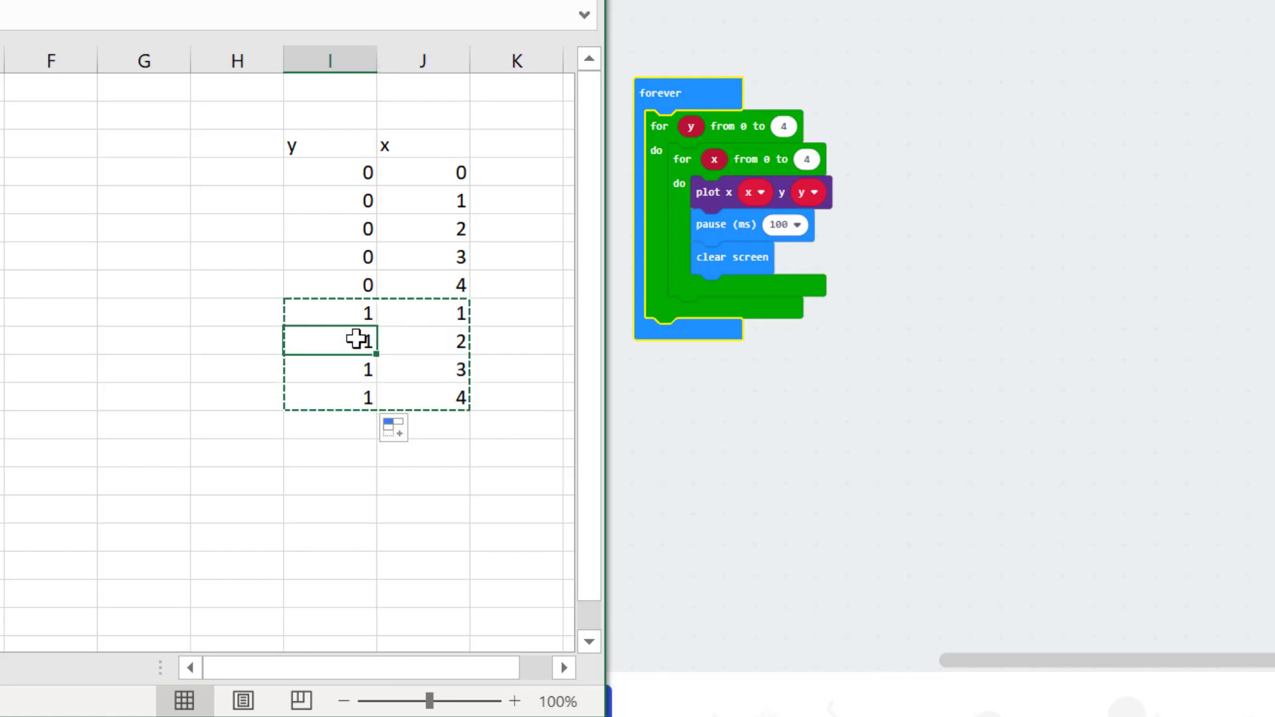
pyautogui.hotkey('ctrl', 'v')
pyautogui.click(523, 336)
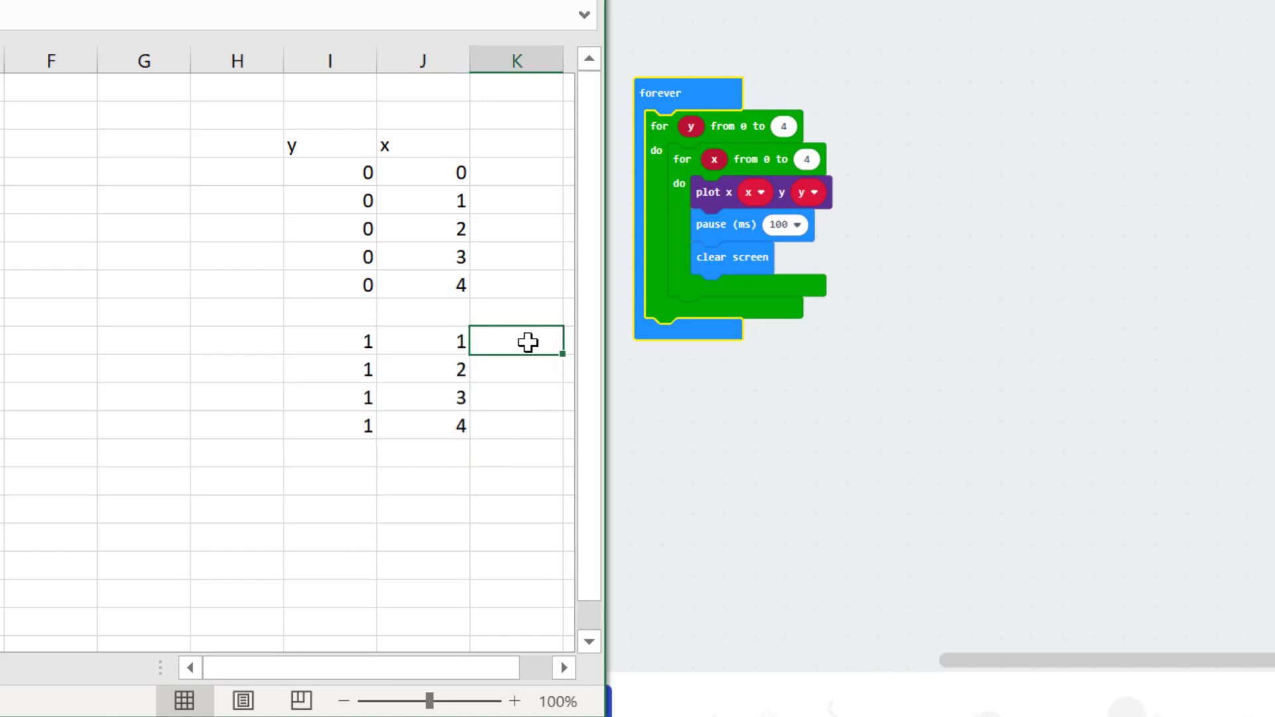
pyautogui.click(468, 312)
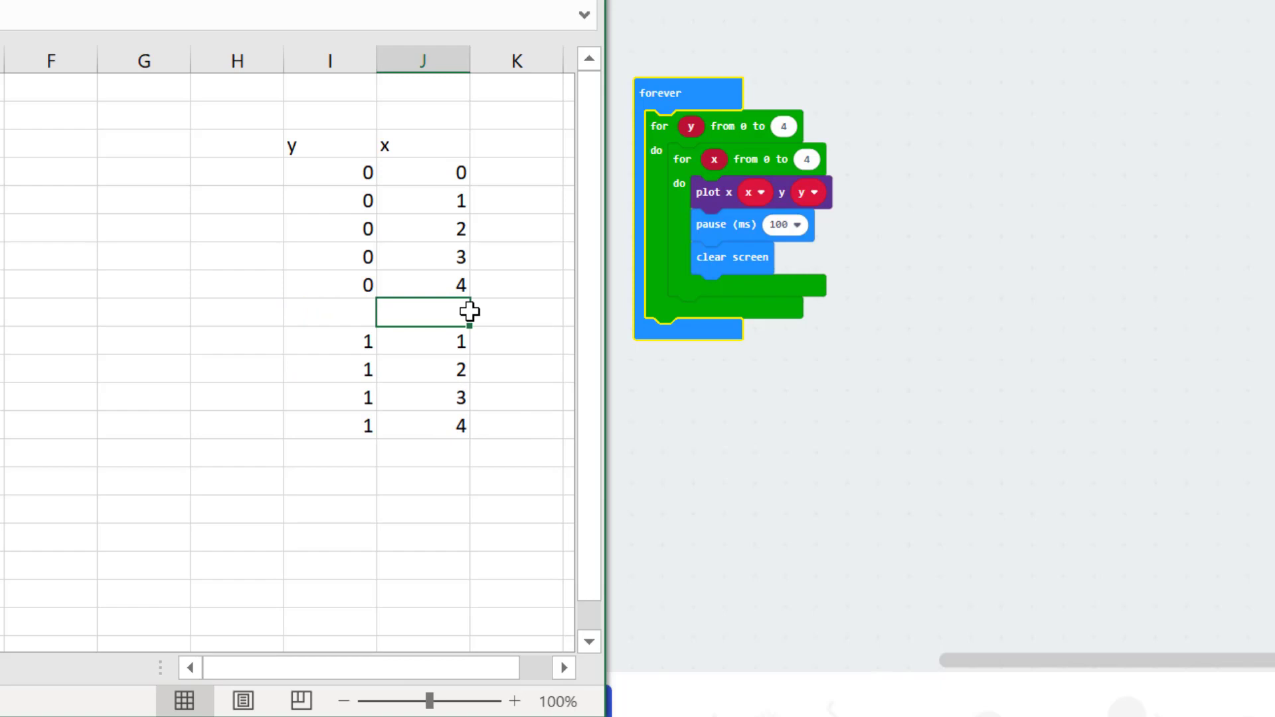
pyautogui.write('0')
pyautogui.click(349, 307)
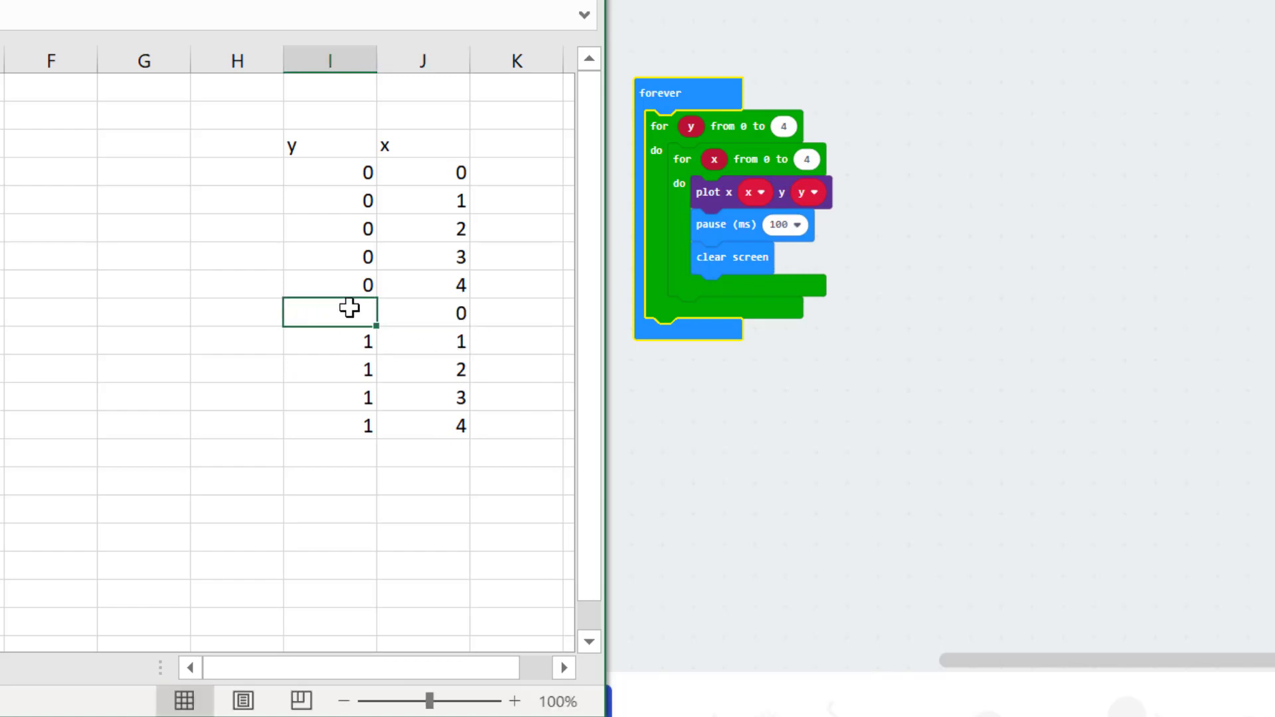
pyautogui.write('1')
pyautogui.click(381, 487)
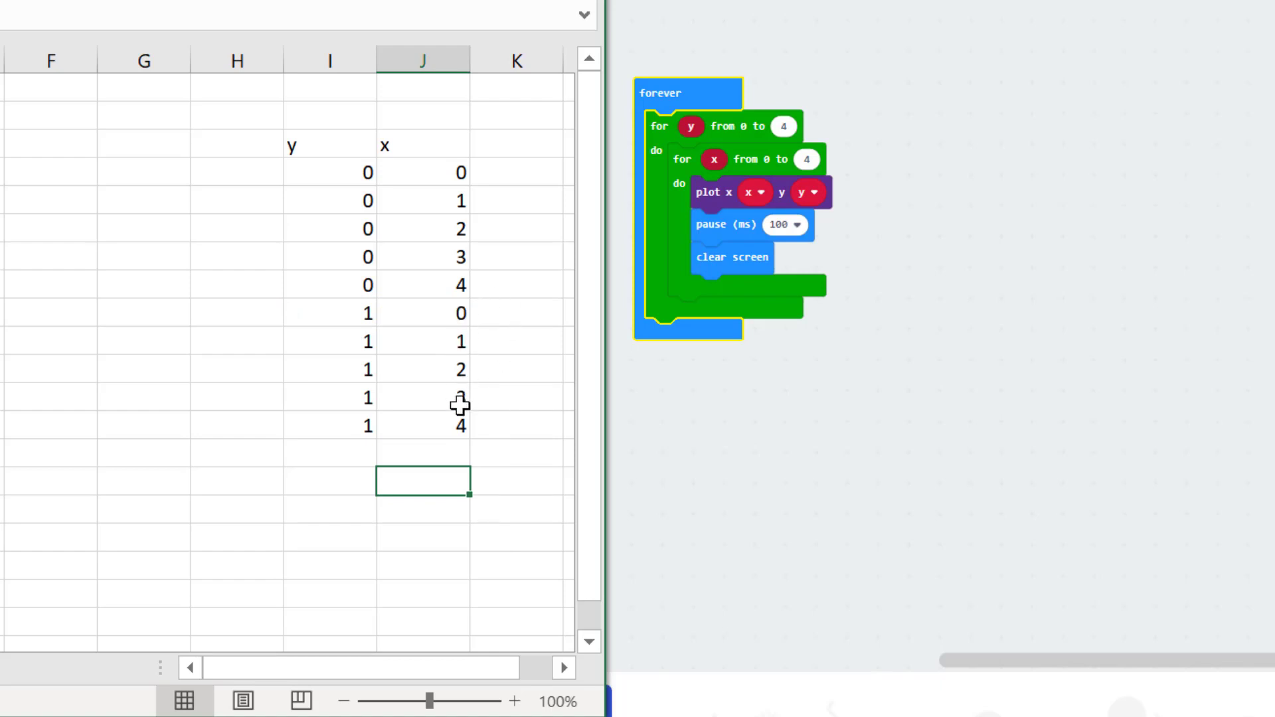
# Start the next block with y 2 and select the x values 0 to 4 beside y 1 for copying
pyautogui.moveTo(356, 317); pyautogui.dragTo(441, 436)
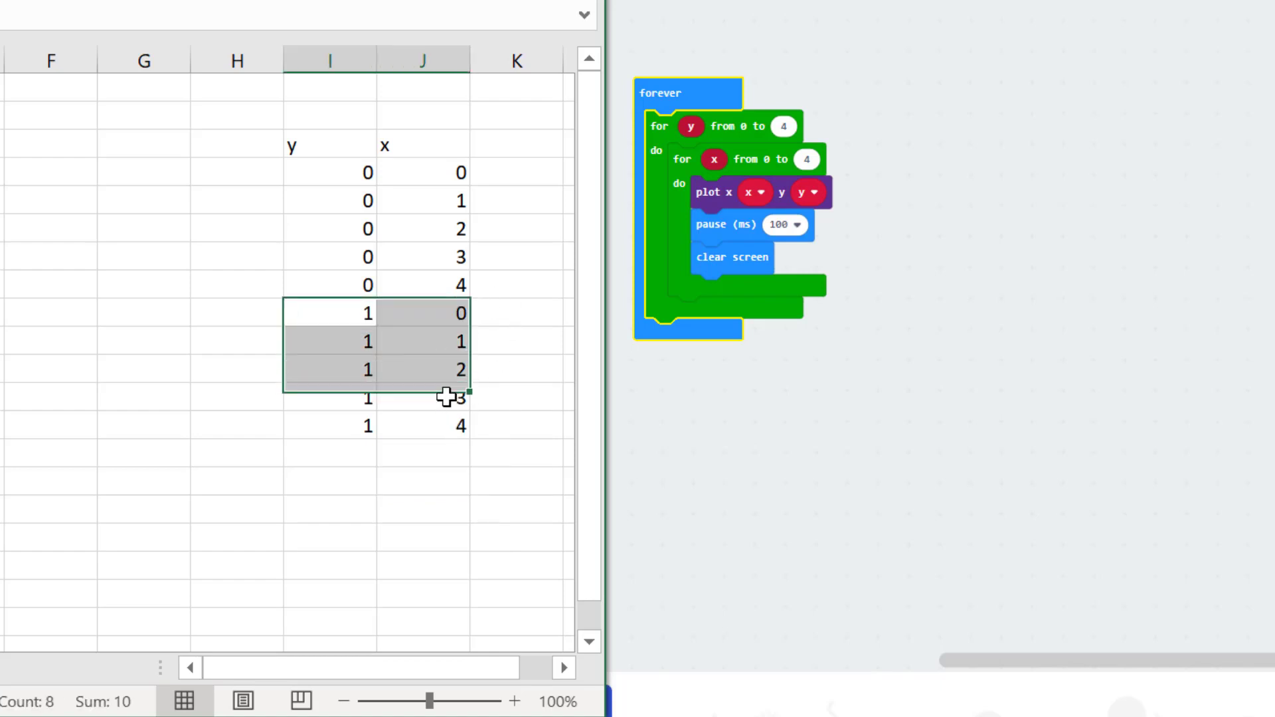
pyautogui.click(443, 454)
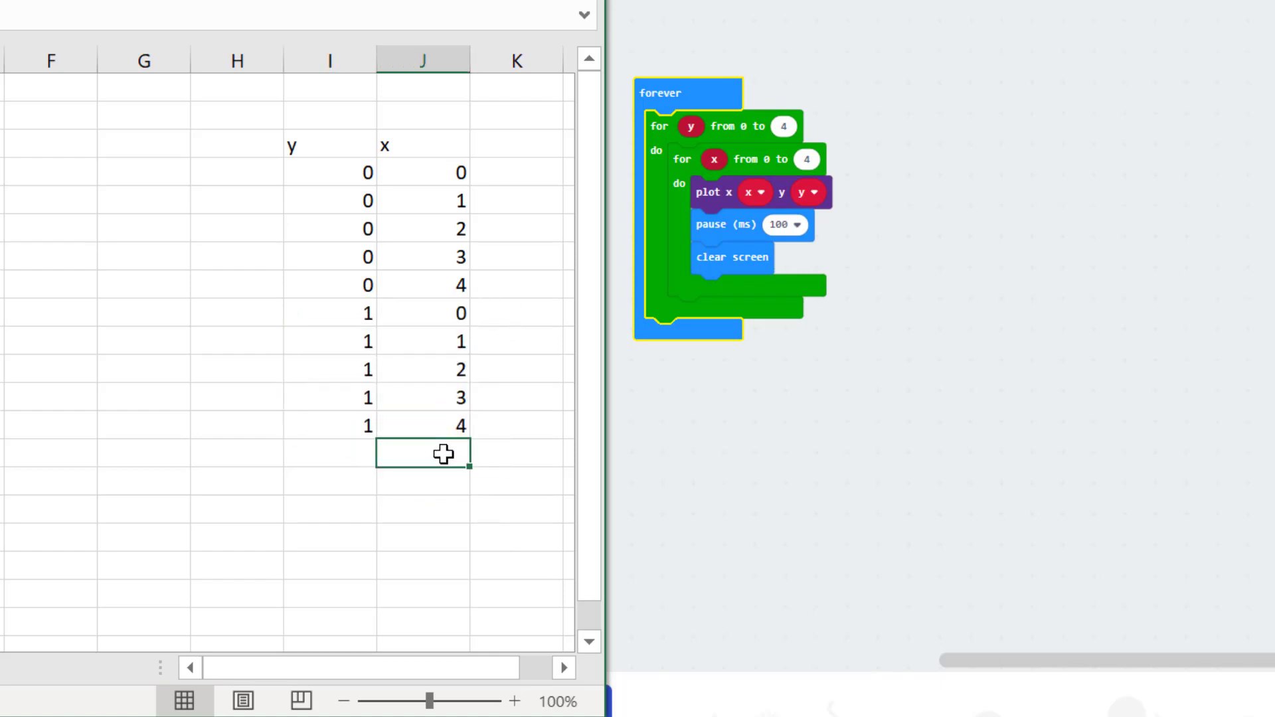
pyautogui.click(362, 455)
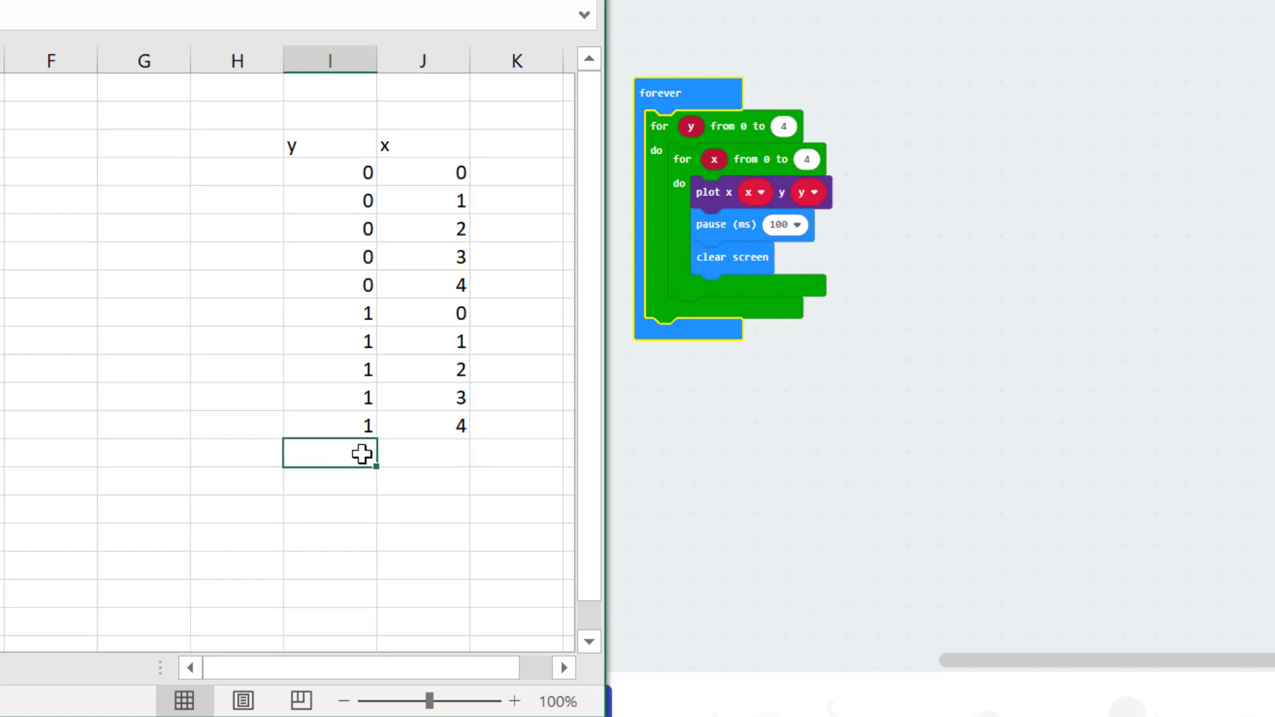
pyautogui.write('2')
pyautogui.click(435, 454)
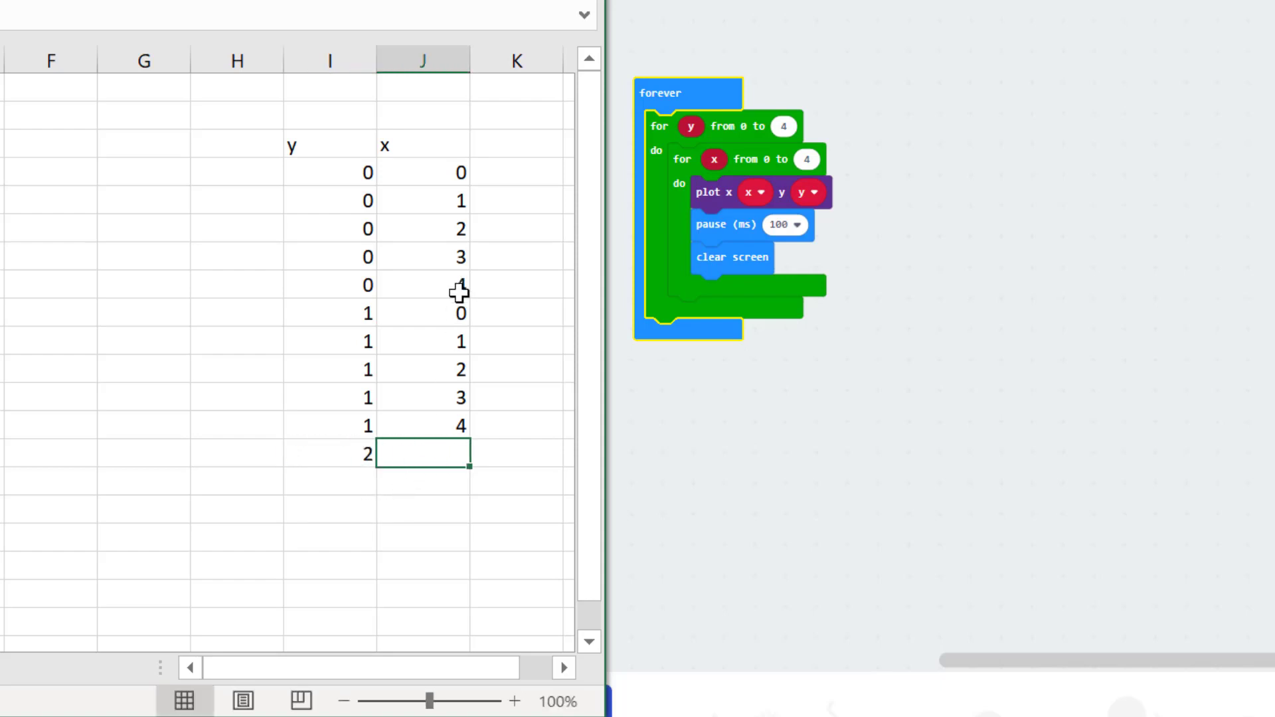
pyautogui.moveTo(456, 312); pyautogui.dragTo(447, 421)
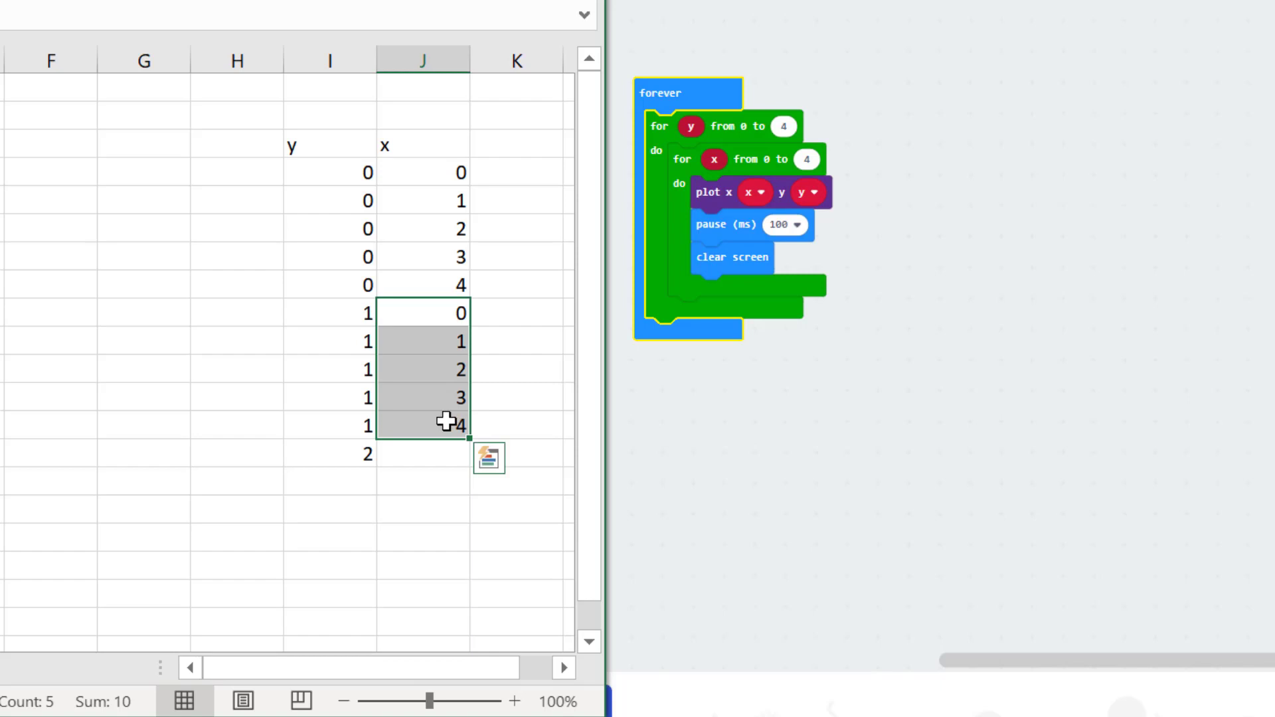
# Paste the x values 0 to 4 beside y 2 and fill y 2 down the five rows
pyautogui.hotkey('ctrl', 'c')
pyautogui.click(446, 462)
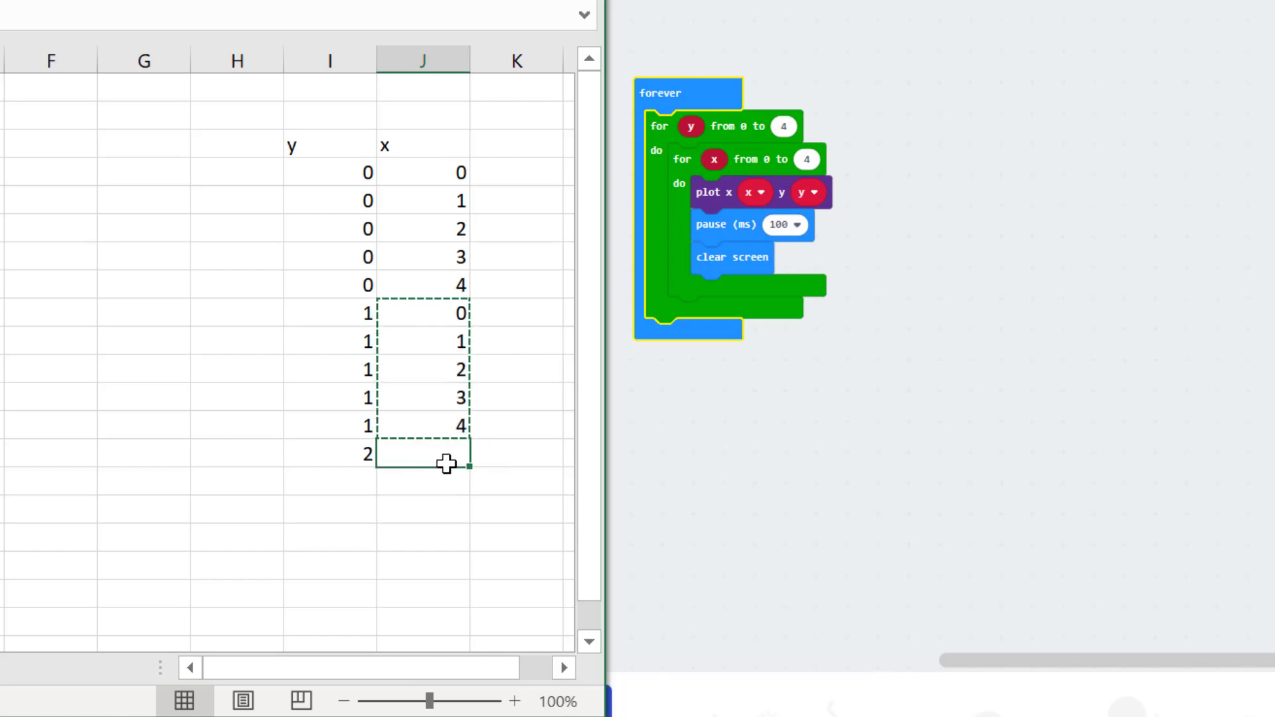
pyautogui.hotkey('ctrl', 'v')
pyautogui.press('ctrl')
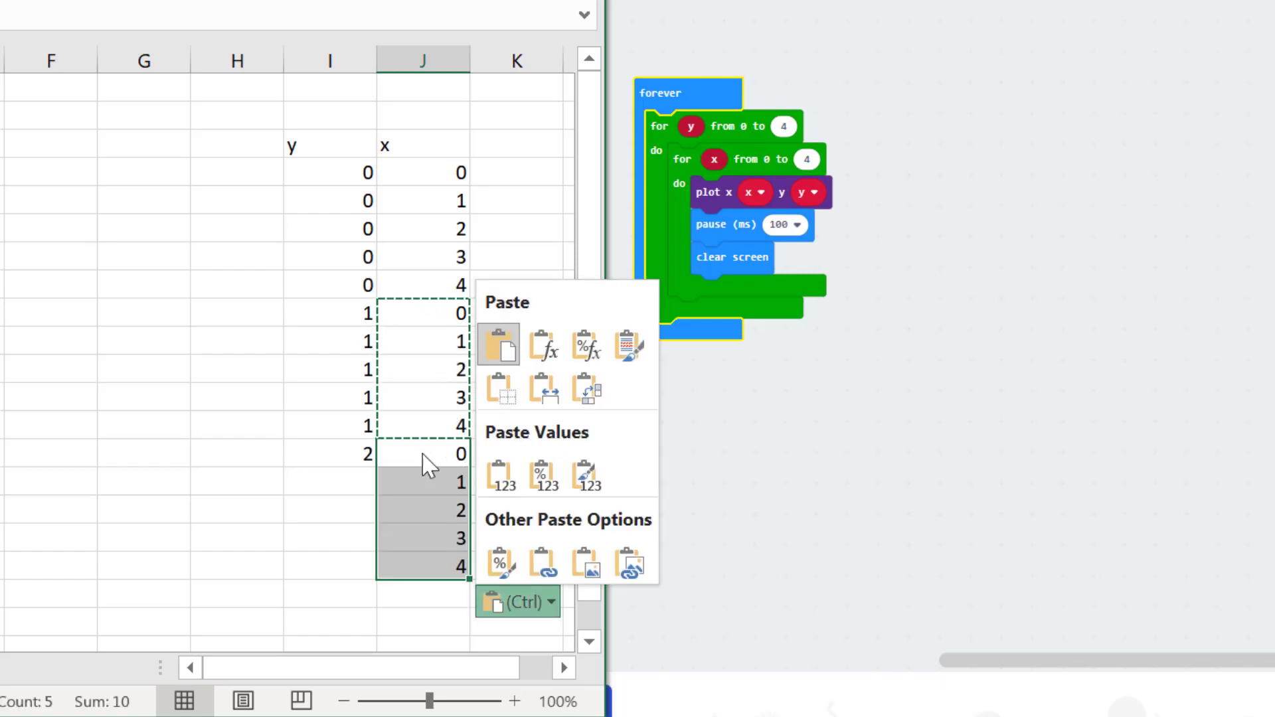
pyautogui.press('Escape')
pyautogui.click(368, 455)
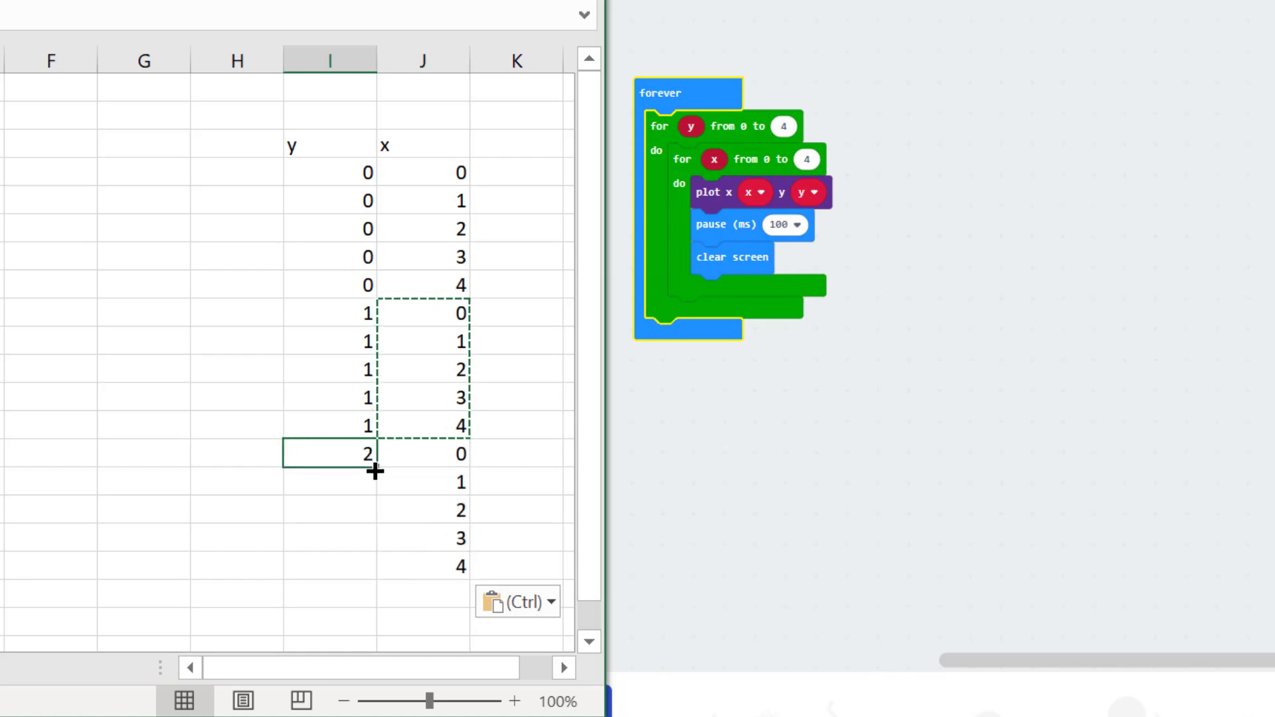
pyautogui.moveTo(375, 468); pyautogui.dragTo(374, 570)
pyautogui.click(541, 465)
pyautogui.scroll(-3, 541, 464)
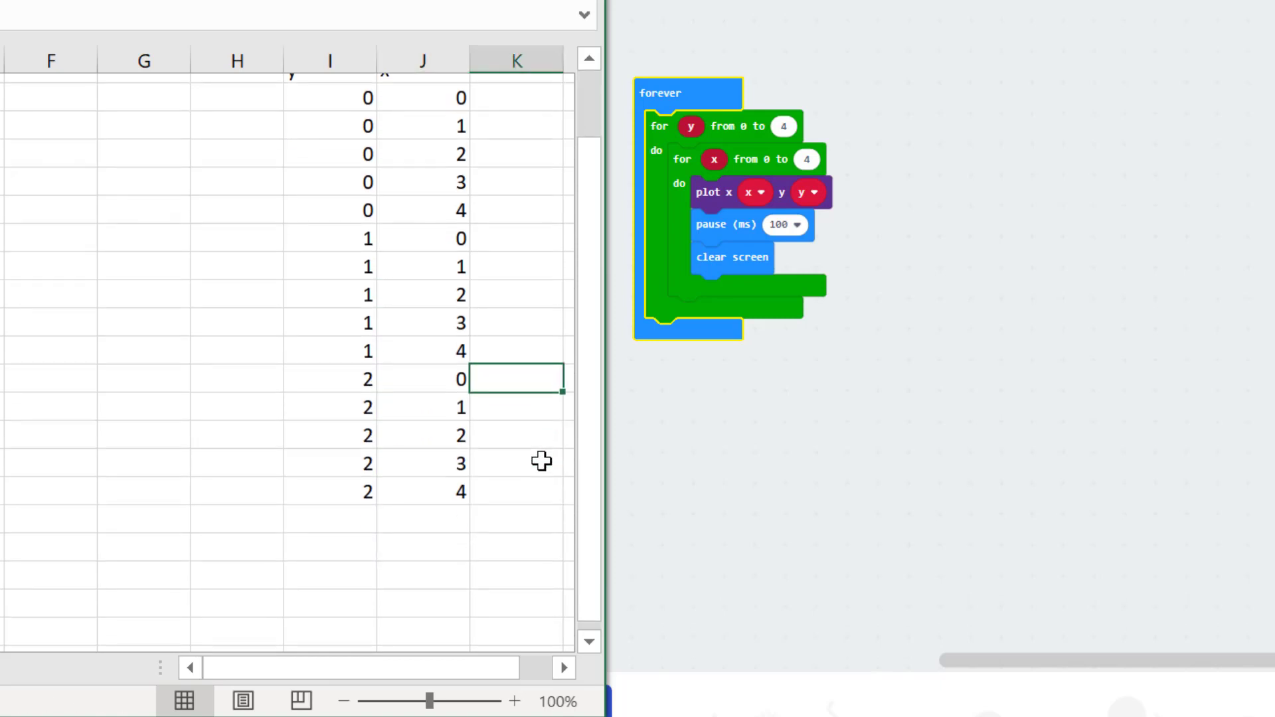
pyautogui.click(457, 510)
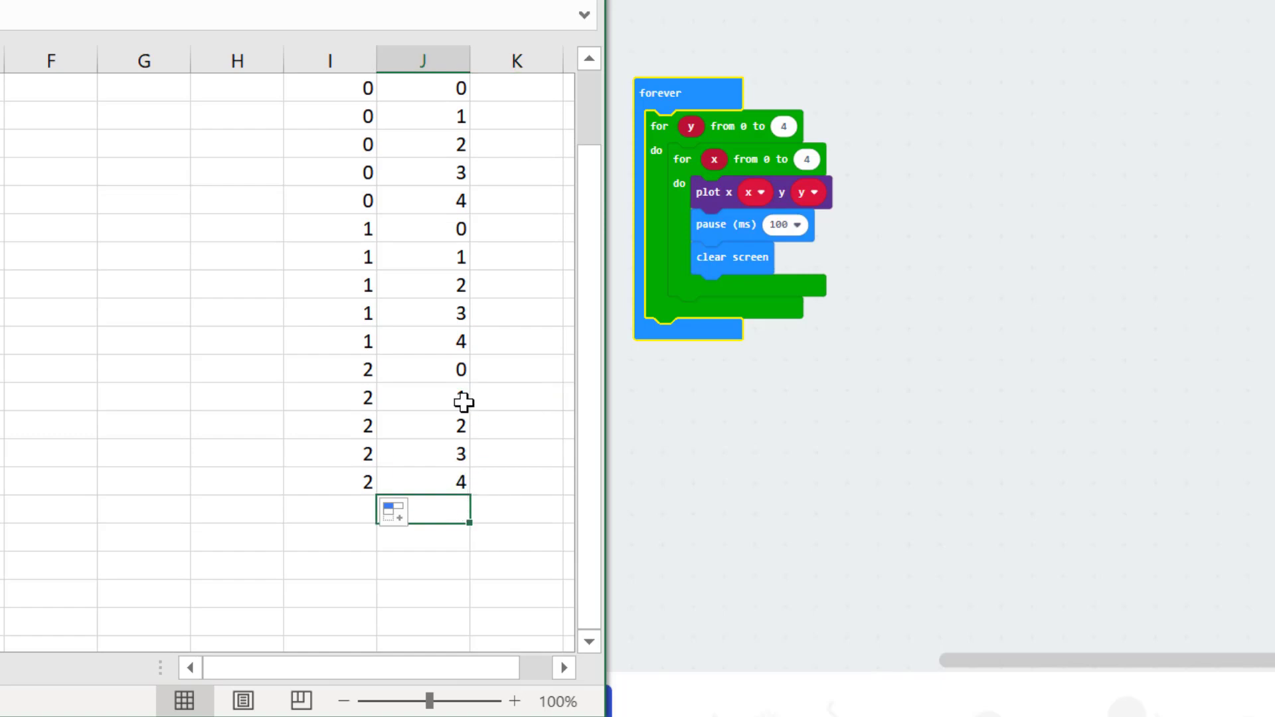
# Paste the x values 0 to 4 below the table and pair them with y 3
pyautogui.moveTo(453, 368); pyautogui.dragTo(454, 487)
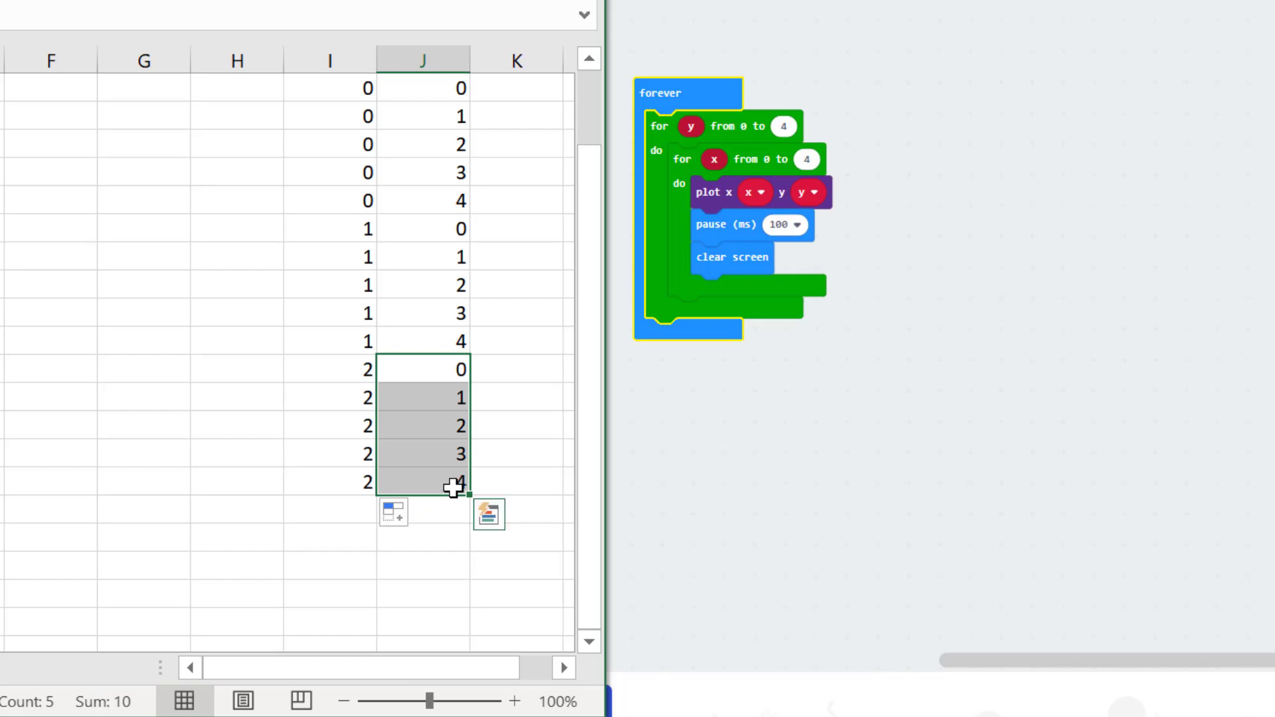
pyautogui.hotkey('ctrl', 'c')
pyautogui.click(444, 515)
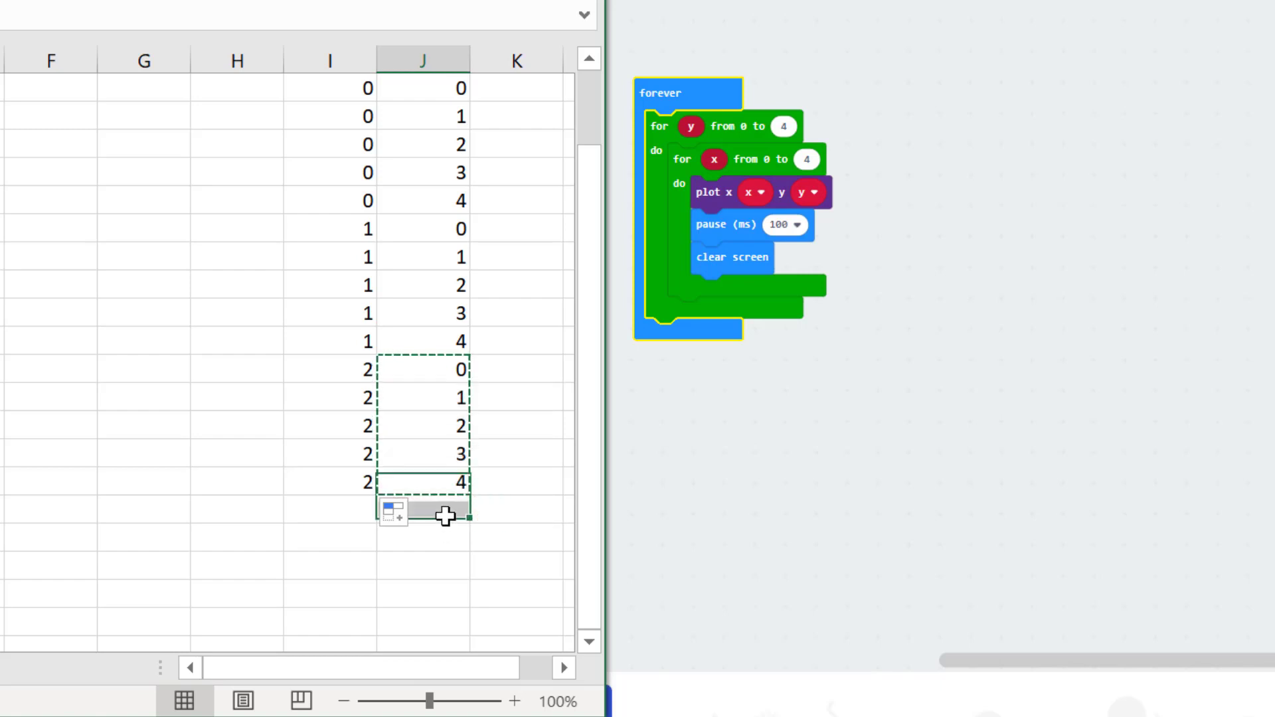
pyautogui.hotkey('ctrl', 'v')
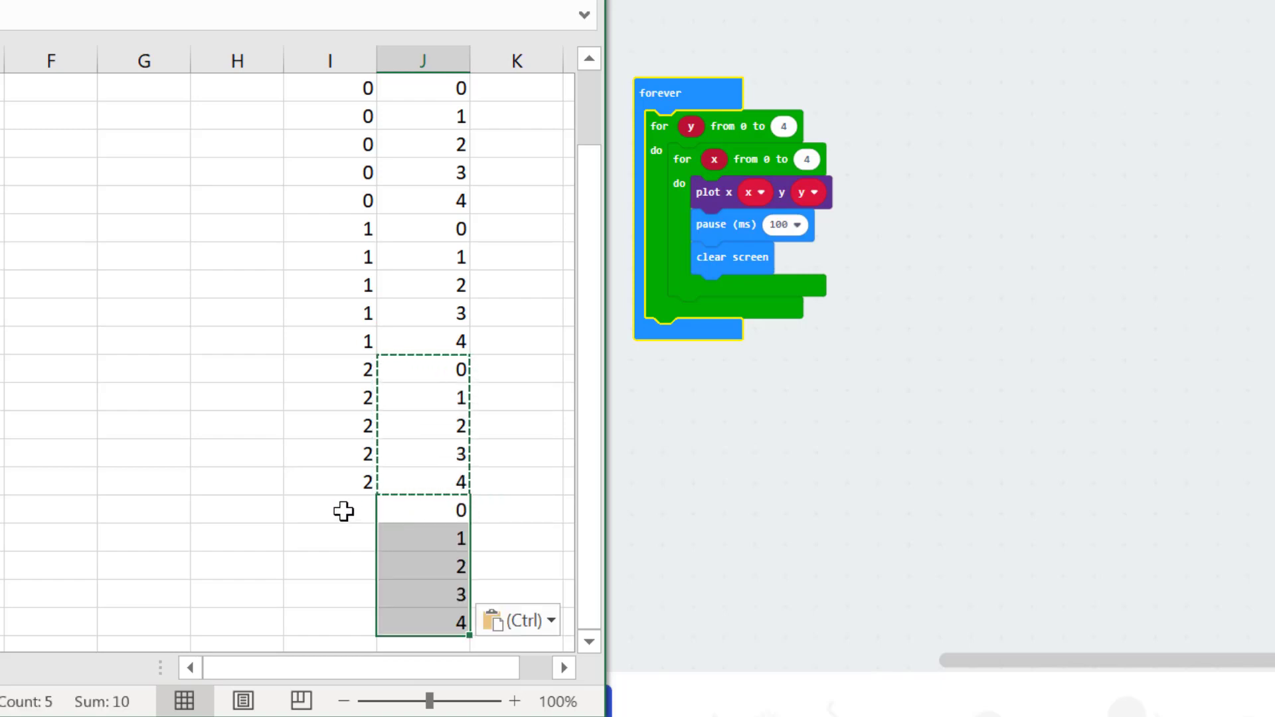
pyautogui.click(343, 512)
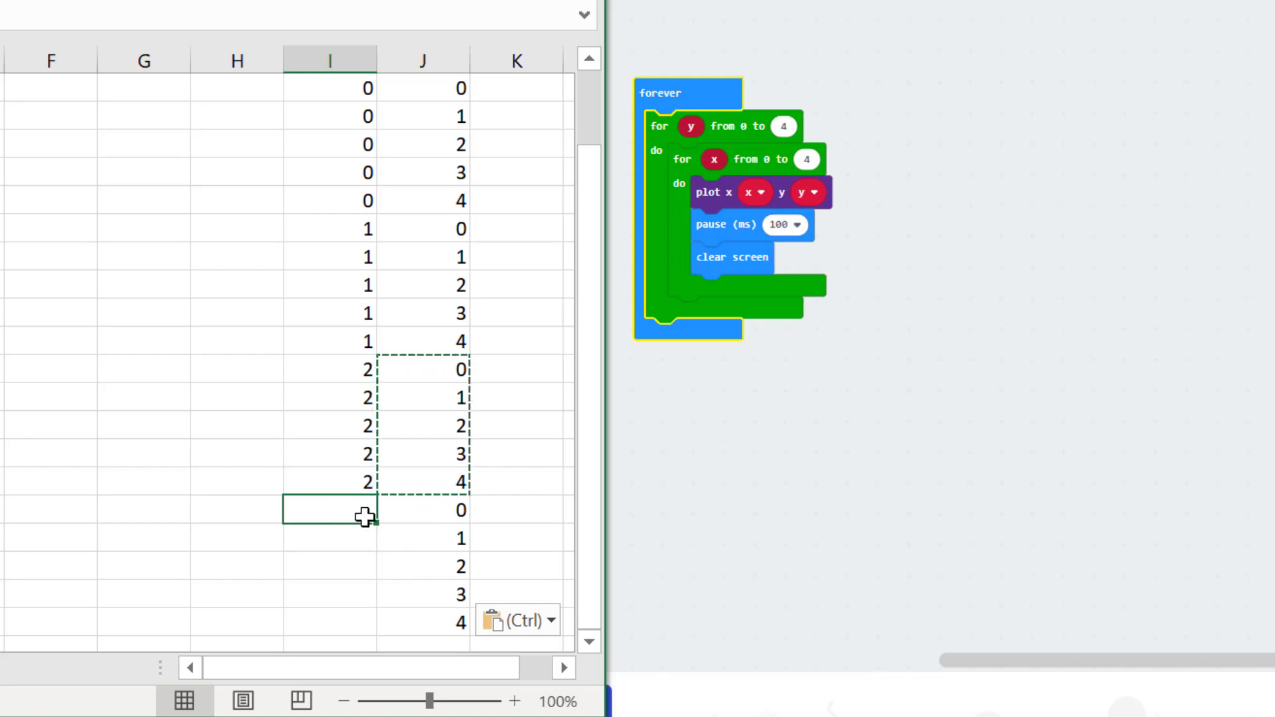
pyautogui.write('3')
pyautogui.press('Return')
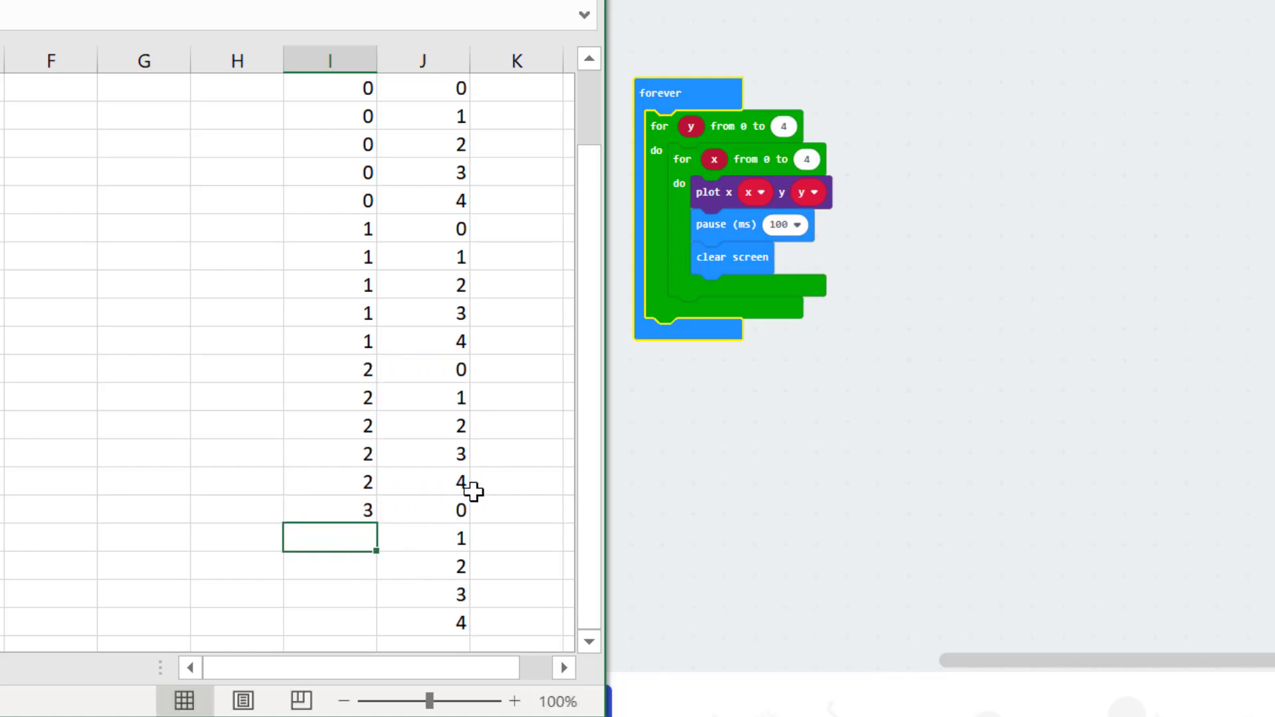
pyautogui.scroll(-1, 336, 441)
pyautogui.click(338, 429)
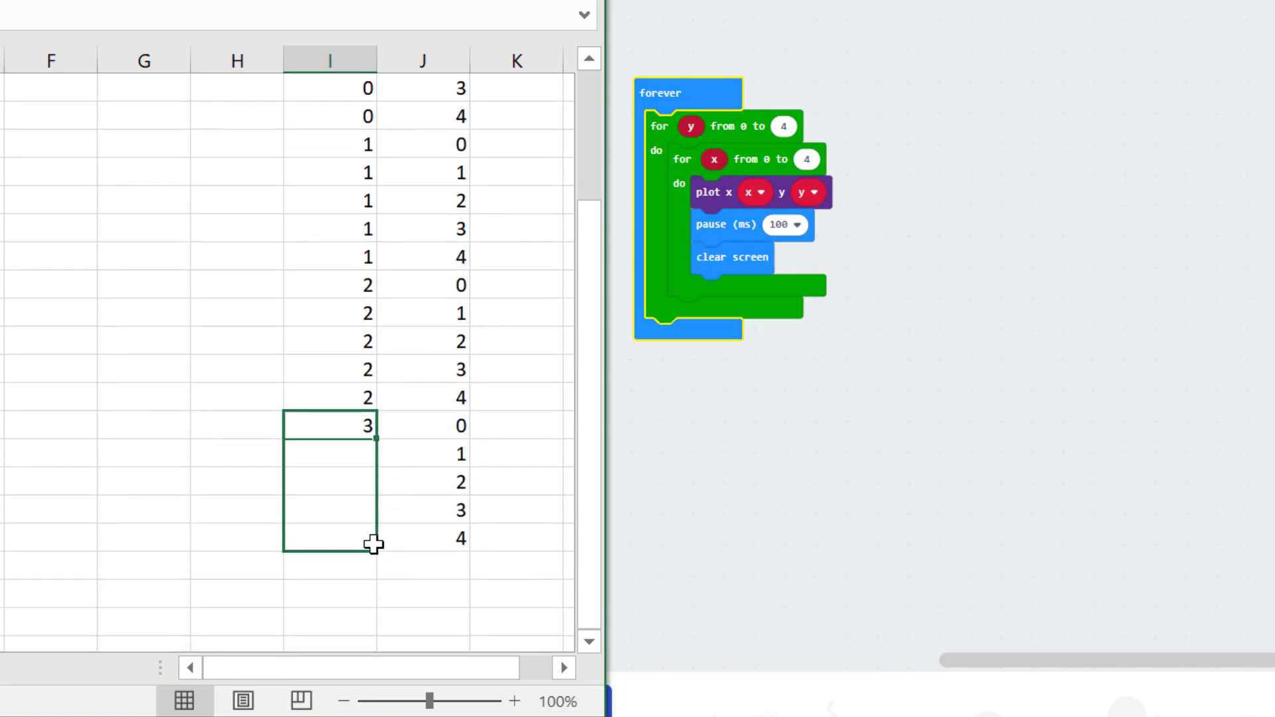
pyautogui.moveTo(376, 509); pyautogui.dragTo(373, 537)
pyautogui.scroll(-1, 457, 490)
pyautogui.click(440, 486)
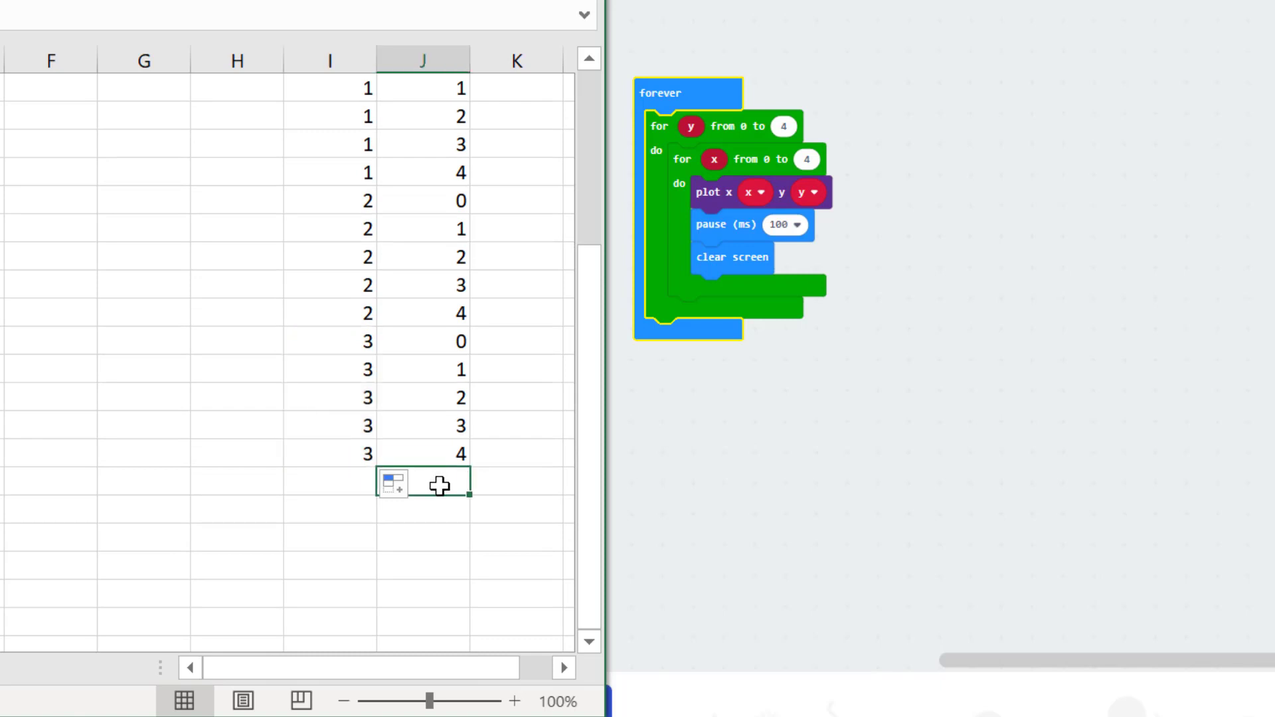
# Enter y 4, paste the x values 0 to 4 beside it and fill y 4 down, completing all 25 pairs
pyautogui.click(360, 485)
pyautogui.write('4')
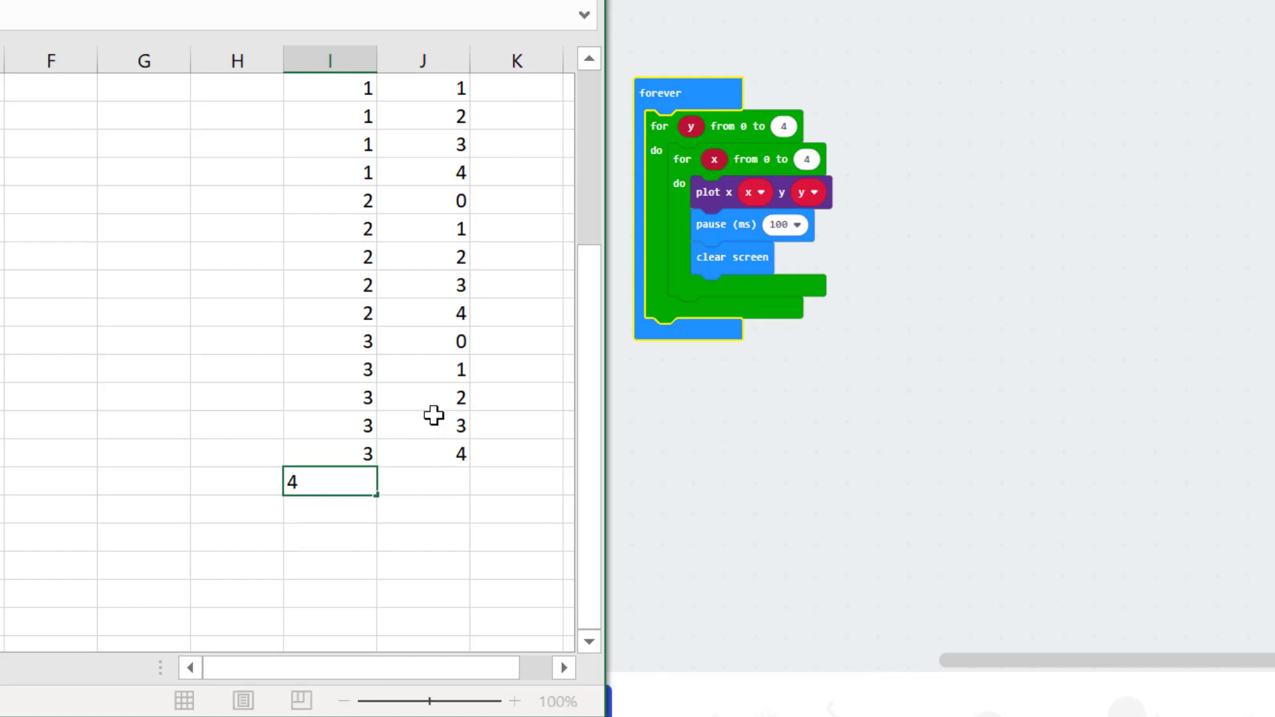
pyautogui.click(429, 407)
pyautogui.moveTo(453, 340); pyautogui.dragTo(449, 451)
pyautogui.hotkey('ctrl', 'c')
pyautogui.click(445, 485)
pyautogui.hotkey('ctrl', 'v')
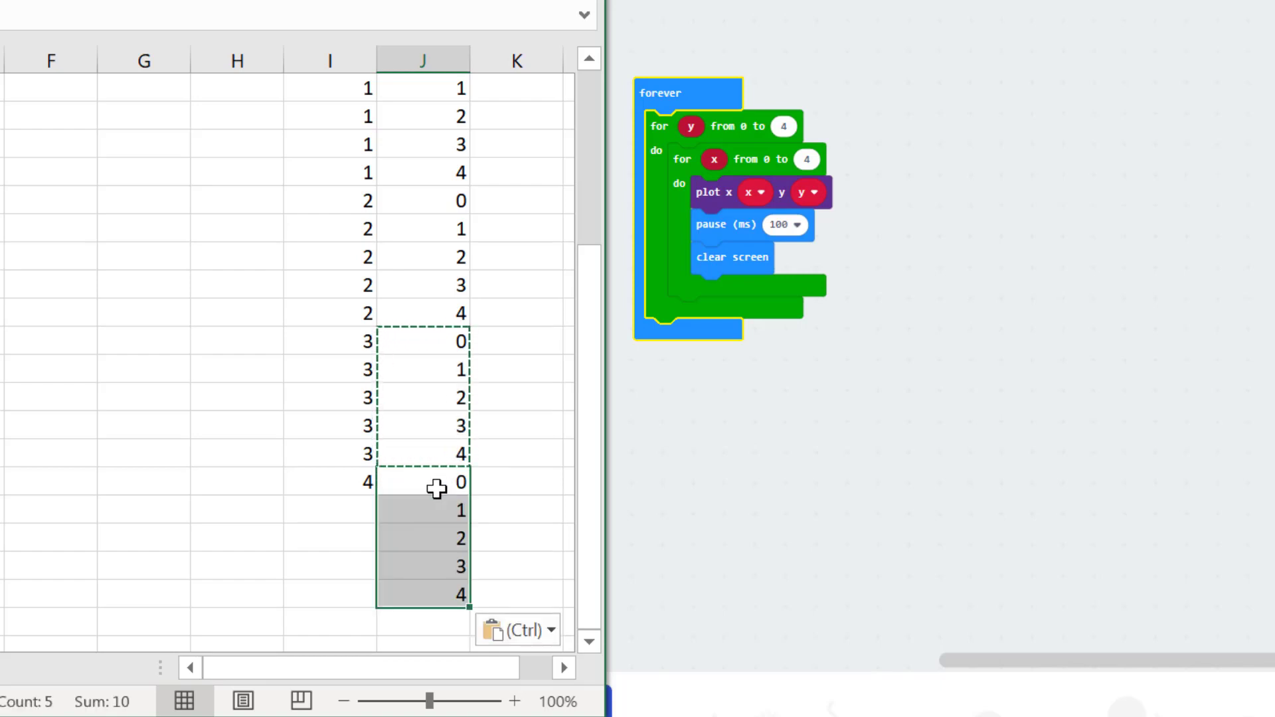
pyautogui.click(367, 490)
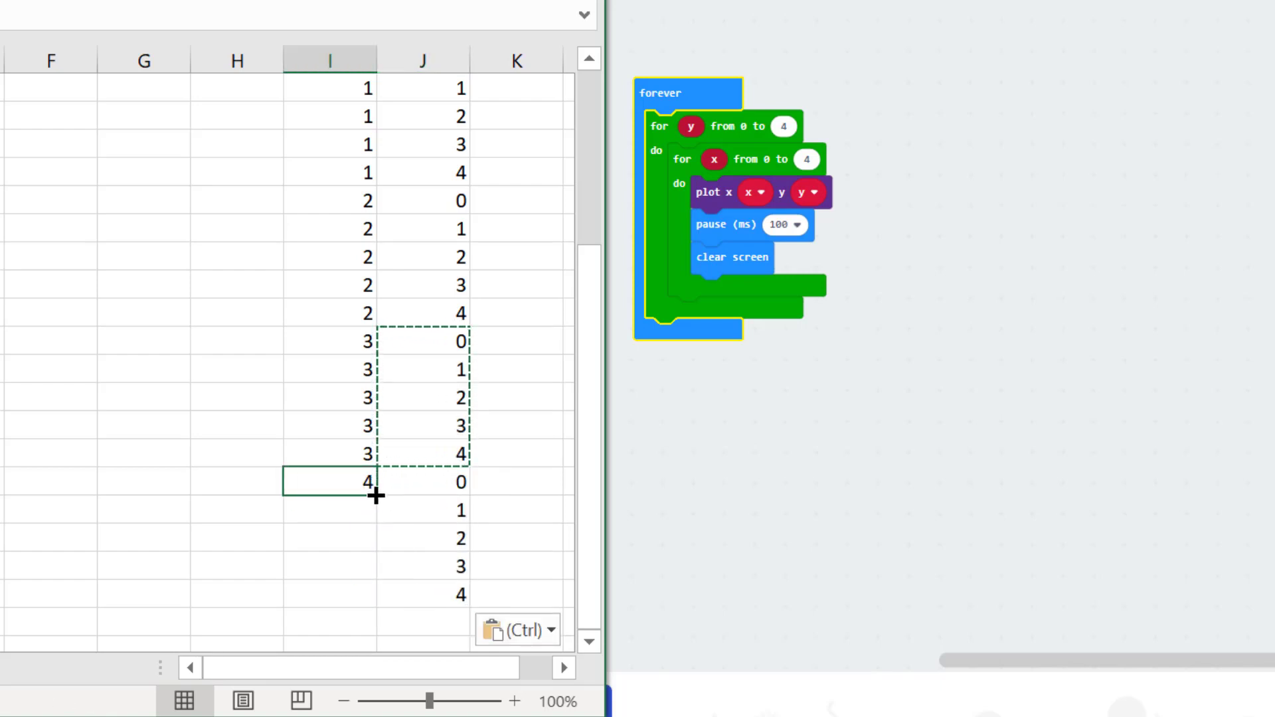
pyautogui.moveTo(375, 496); pyautogui.dragTo(369, 599)
pyautogui.click(251, 453)
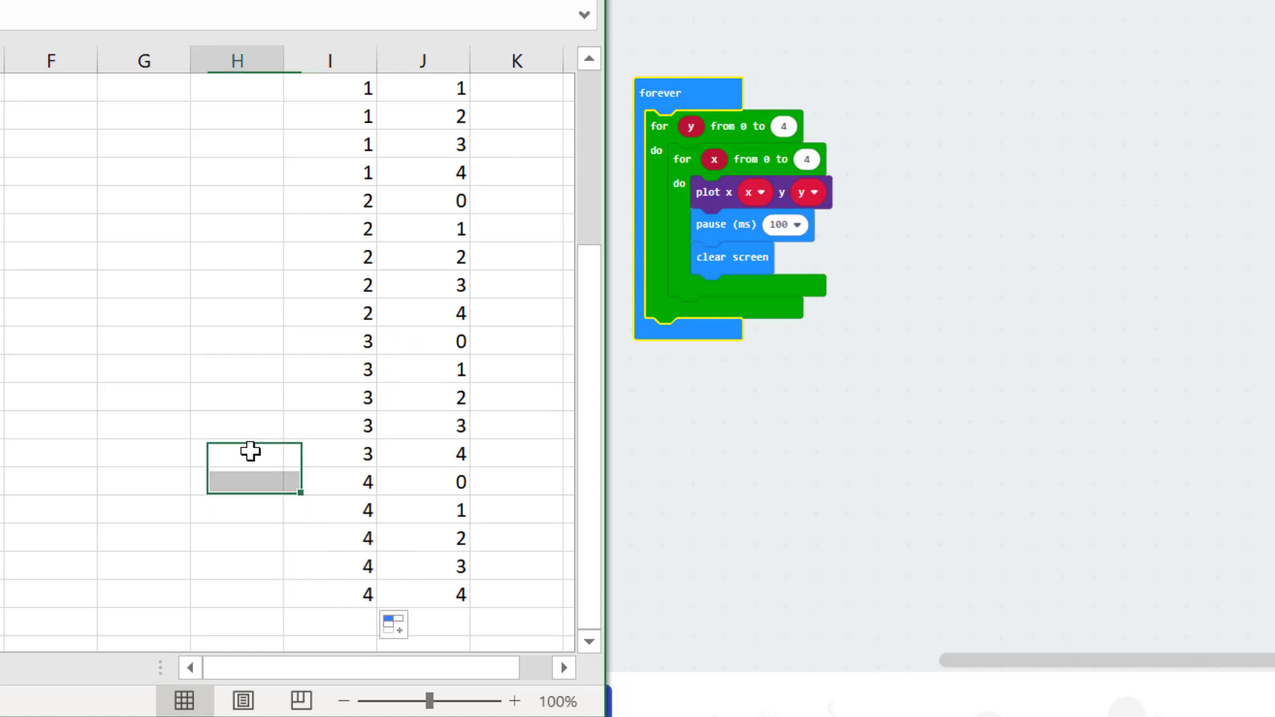
pyautogui.scroll(1, 256, 419)
pyautogui.scroll(1, 259, 419)
pyautogui.scroll(1, 259, 419)
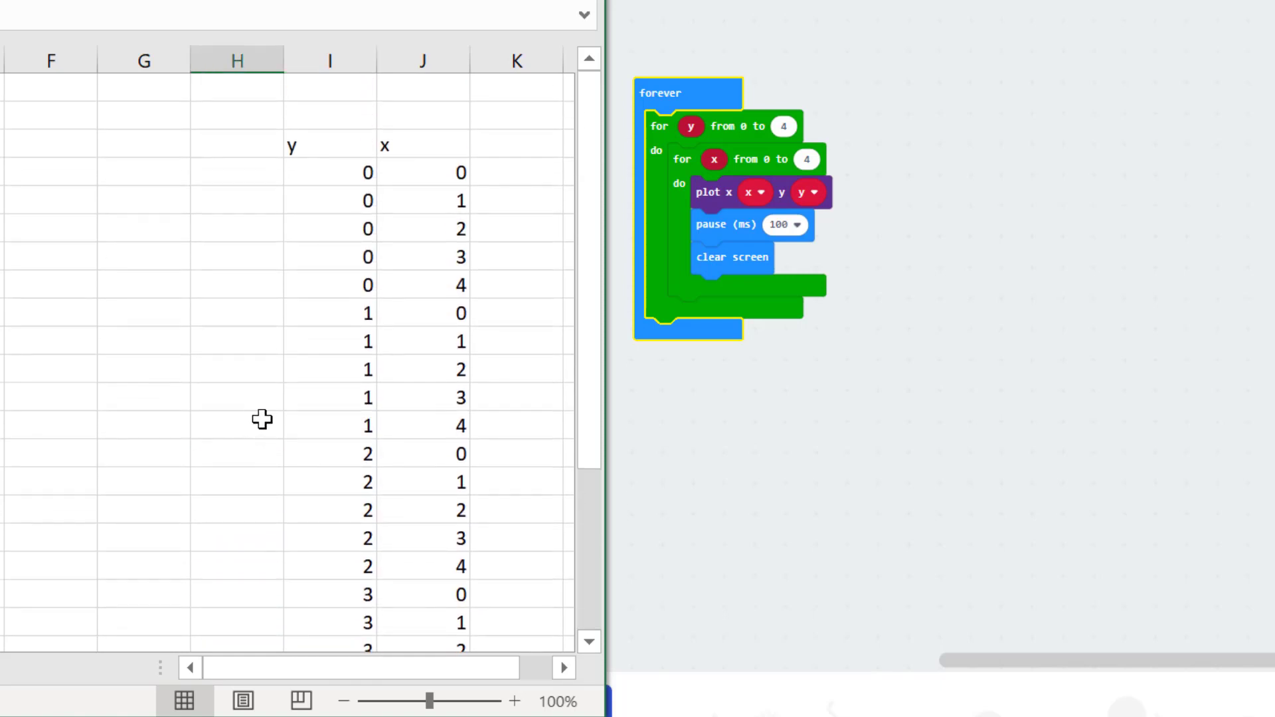
pyautogui.click(364, 173)
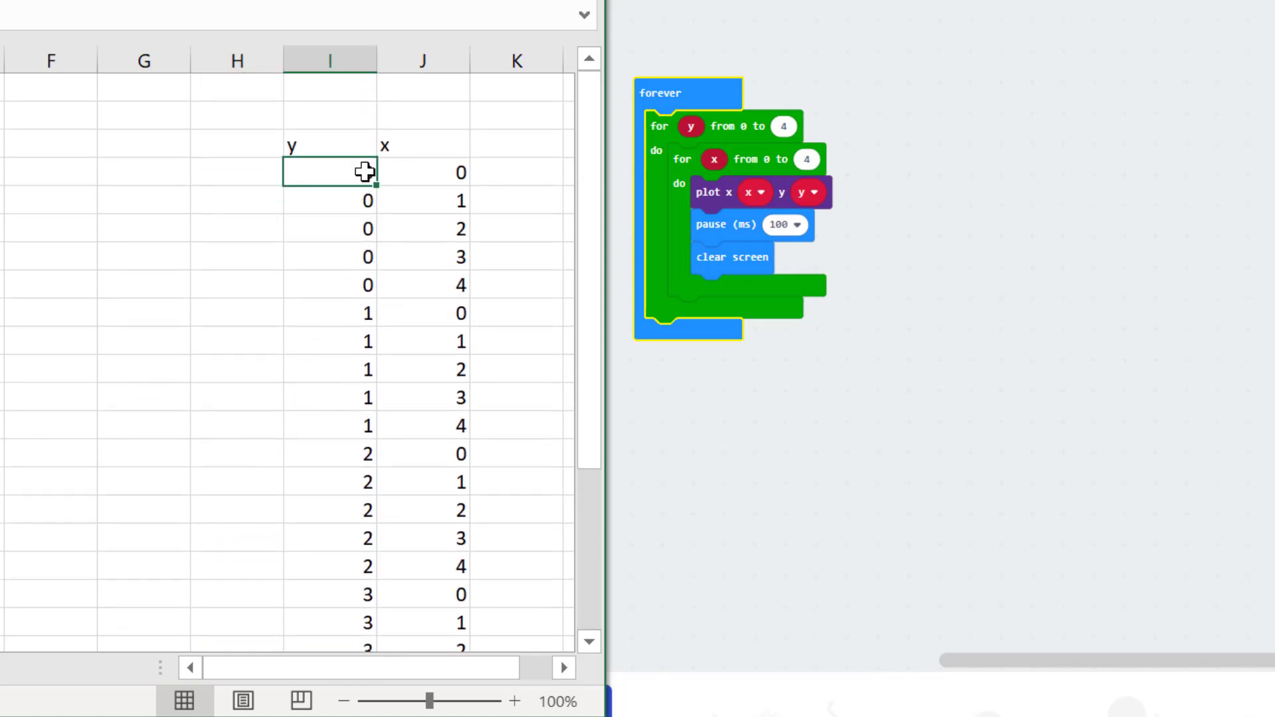
pyautogui.click(450, 171)
pyautogui.click(357, 199)
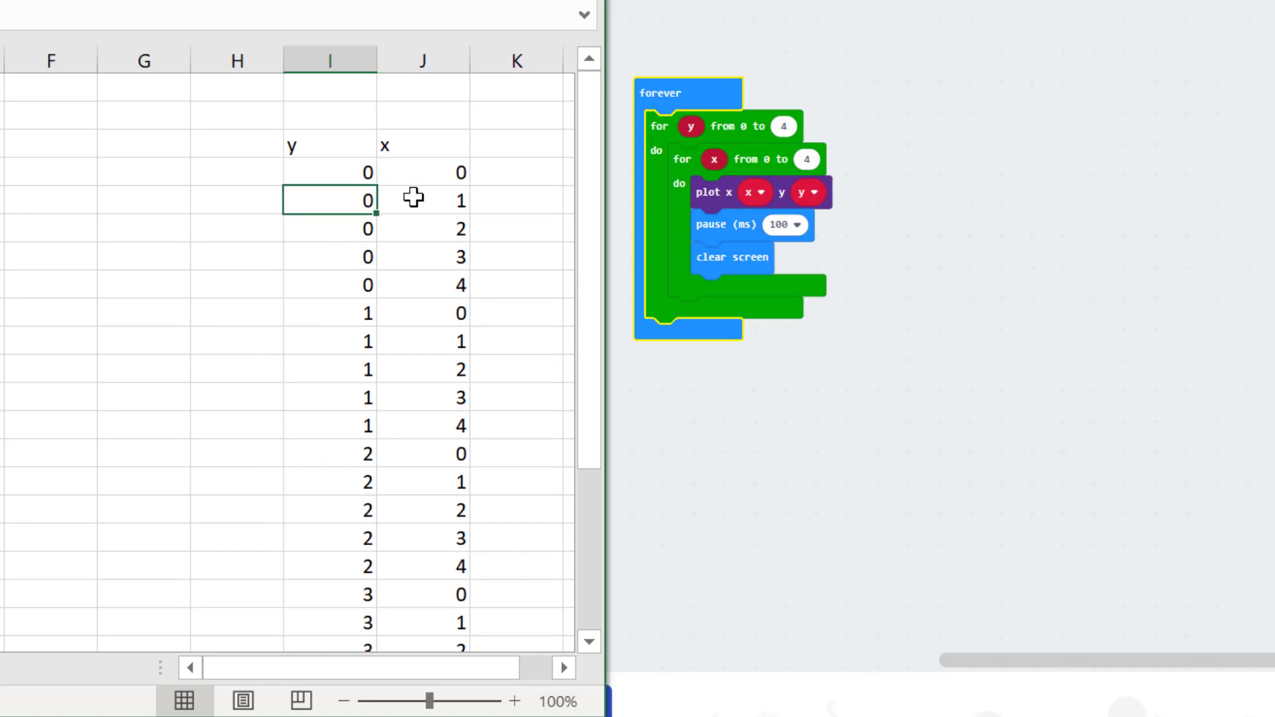
pyautogui.click(414, 198)
pyautogui.click(339, 229)
pyautogui.click(442, 231)
pyautogui.click(344, 256)
pyautogui.click(456, 260)
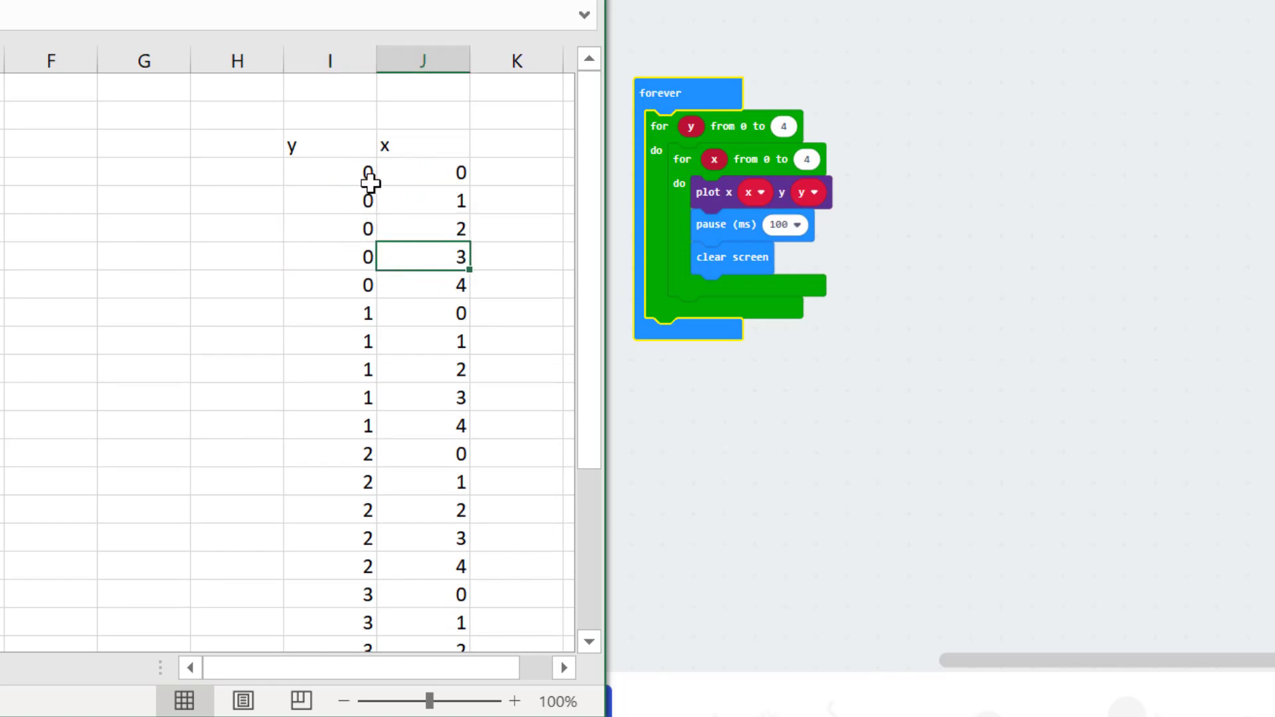
pyautogui.moveTo(365, 175); pyautogui.dragTo(356, 306)
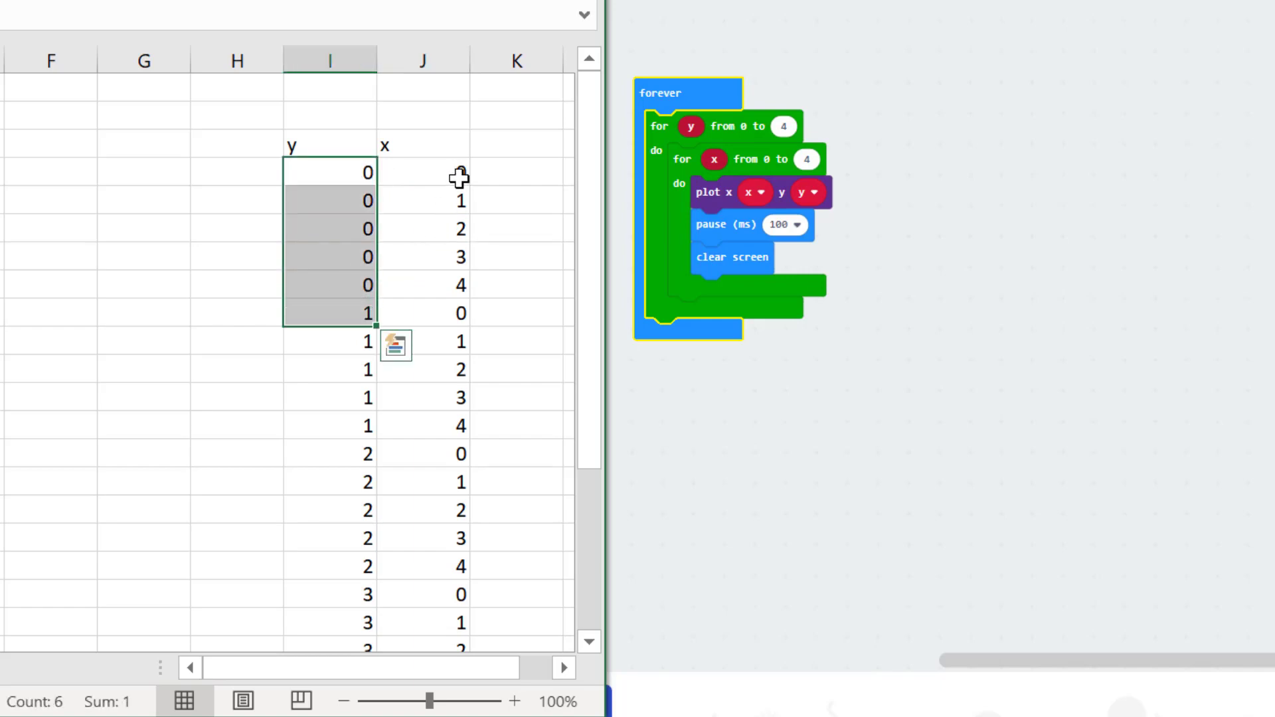
pyautogui.click(454, 291)
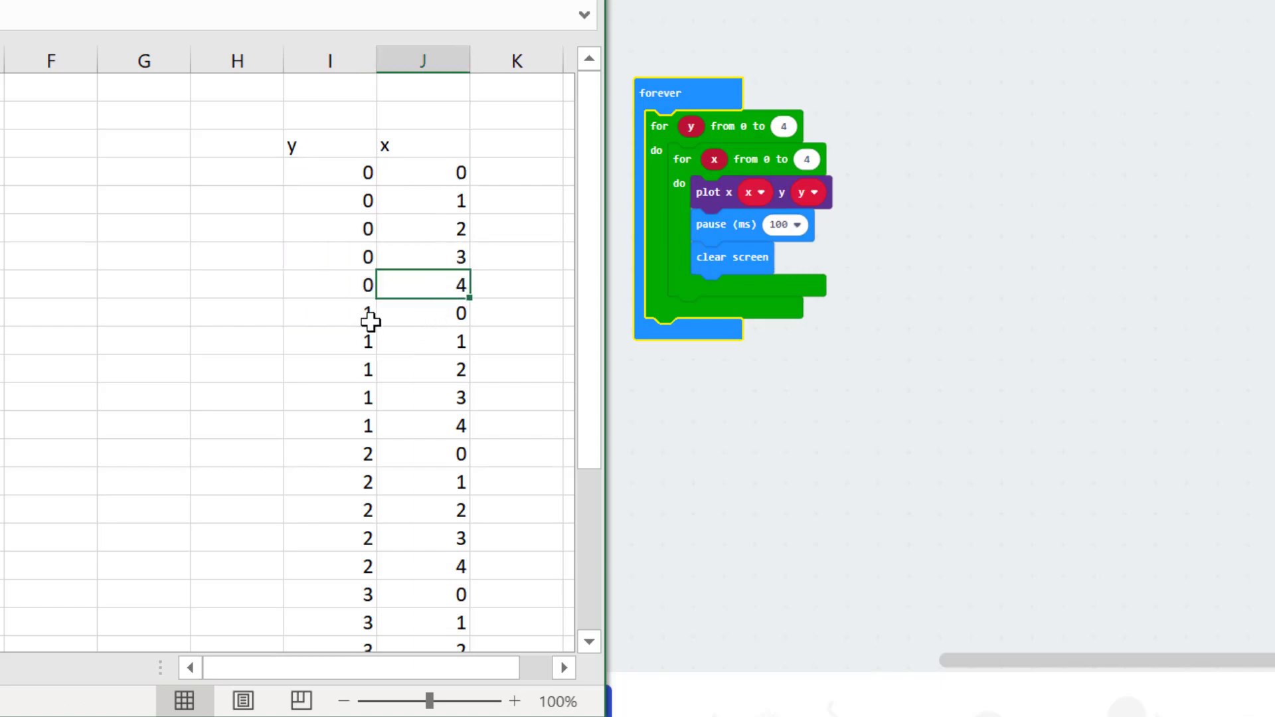
pyautogui.click(365, 317)
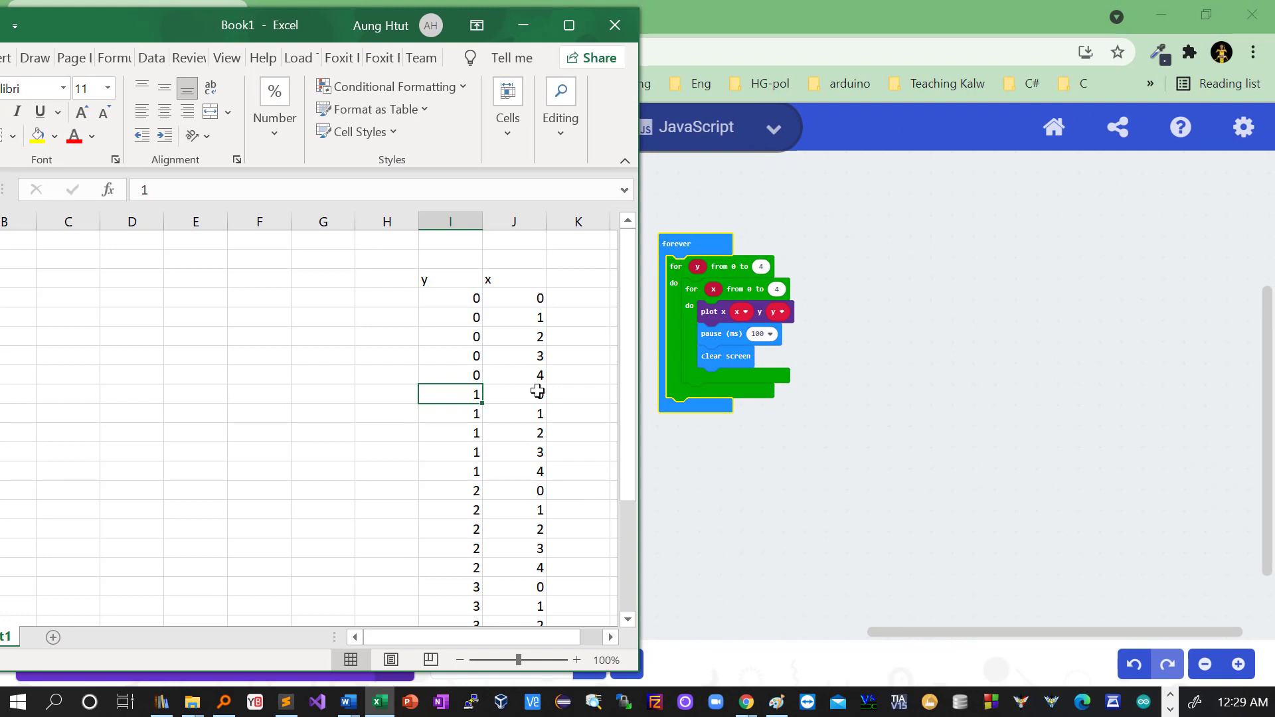
pyautogui.moveTo(530, 393); pyautogui.dragTo(534, 467)
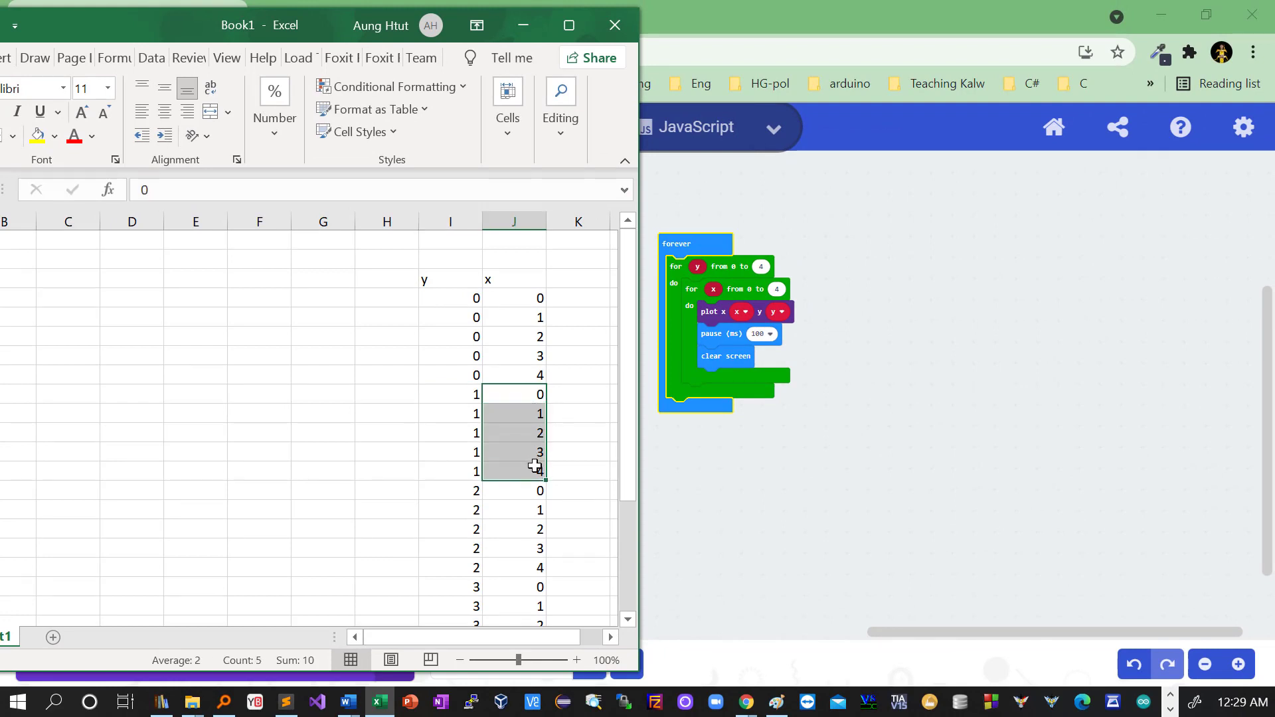
pyautogui.click(471, 494)
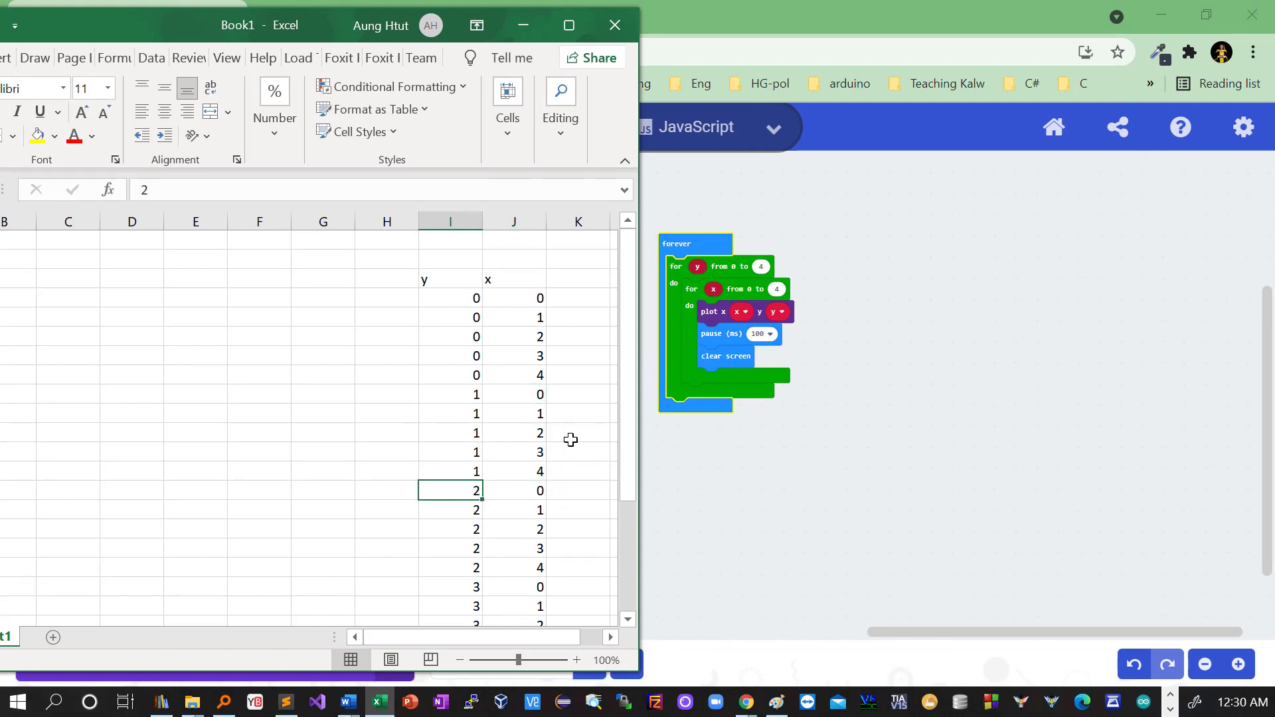
pyautogui.scroll(-1, 569, 435)
pyautogui.scroll(-1, 486, 442)
pyautogui.moveTo(536, 441); pyautogui.dragTo(537, 503)
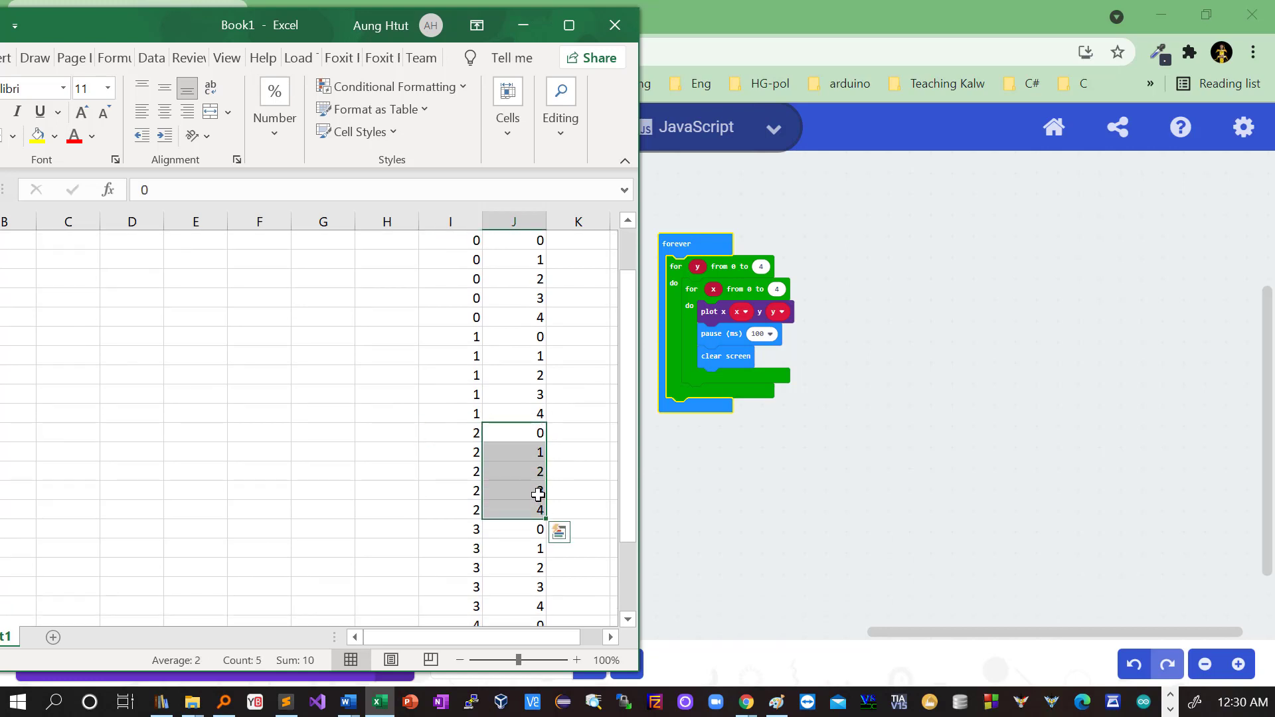
pyautogui.scroll(-2, 538, 494)
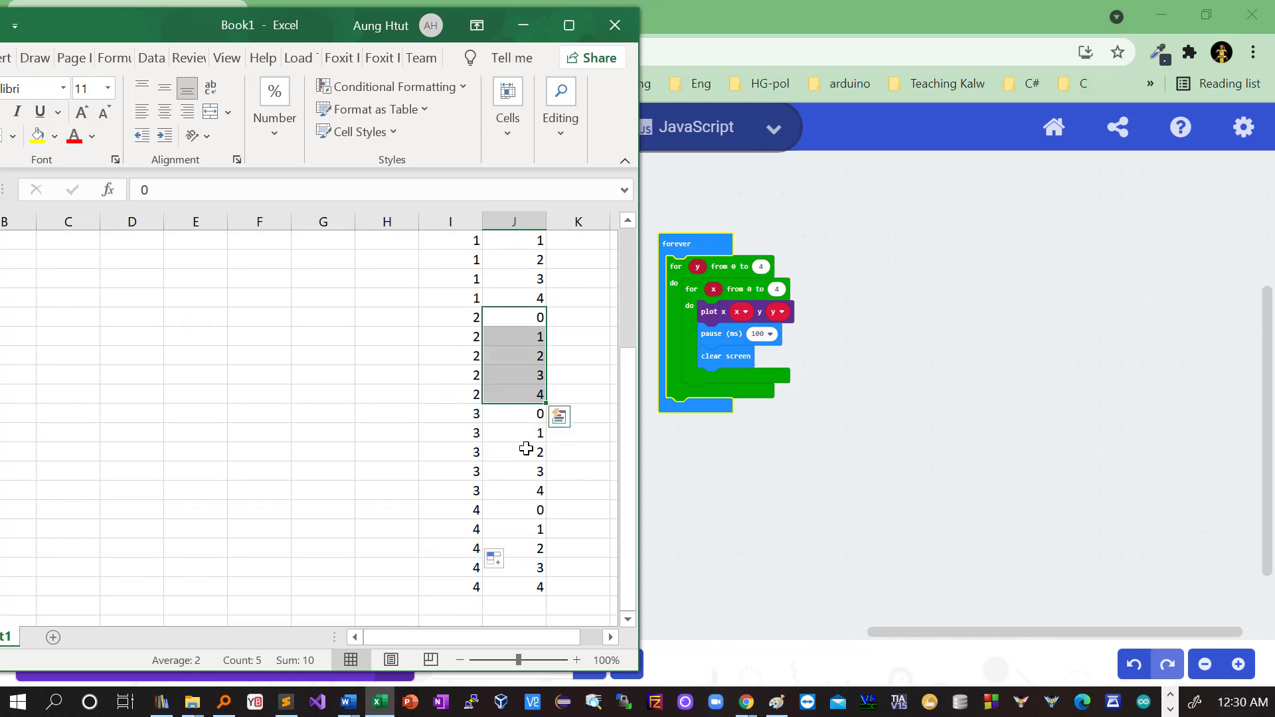
pyautogui.scroll(3, 525, 449)
pyautogui.click(439, 374)
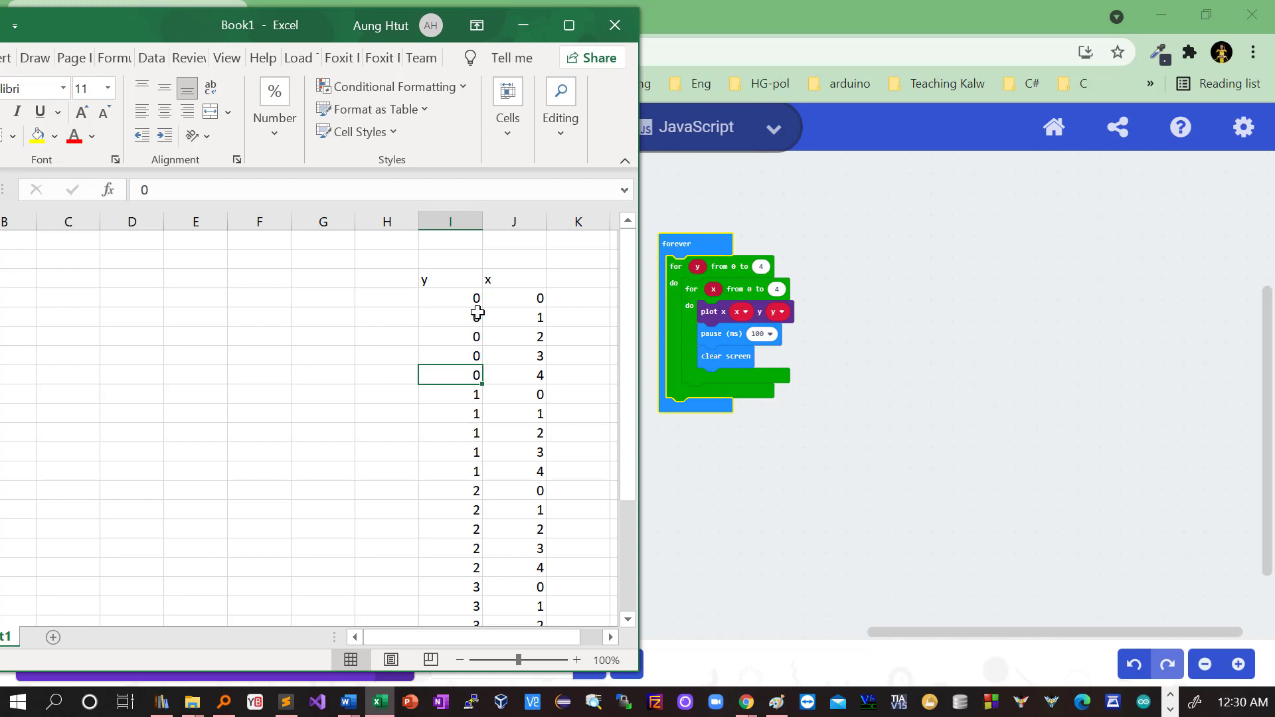
pyautogui.moveTo(530, 297); pyautogui.dragTo(536, 377)
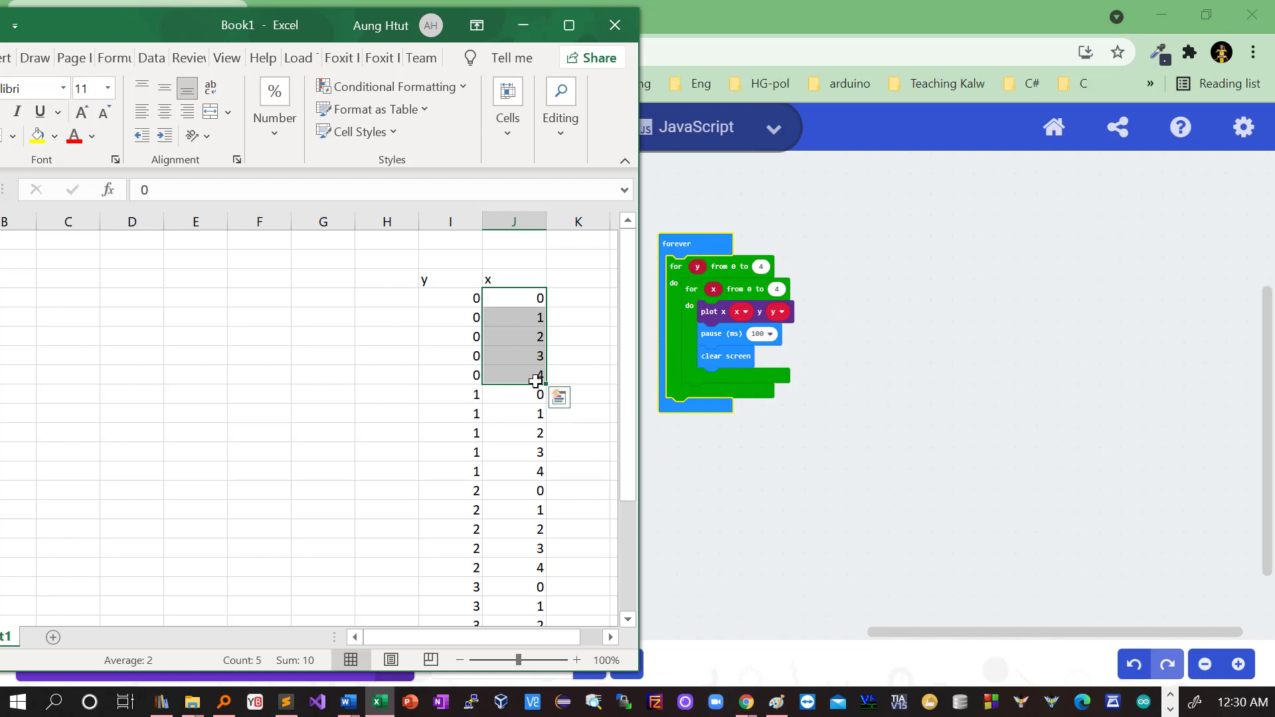
# Bring the MakeCode editor to the front over Excel to watch the simulator plot LEDs
pyautogui.click(470, 402)
pyautogui.click(789, 504)
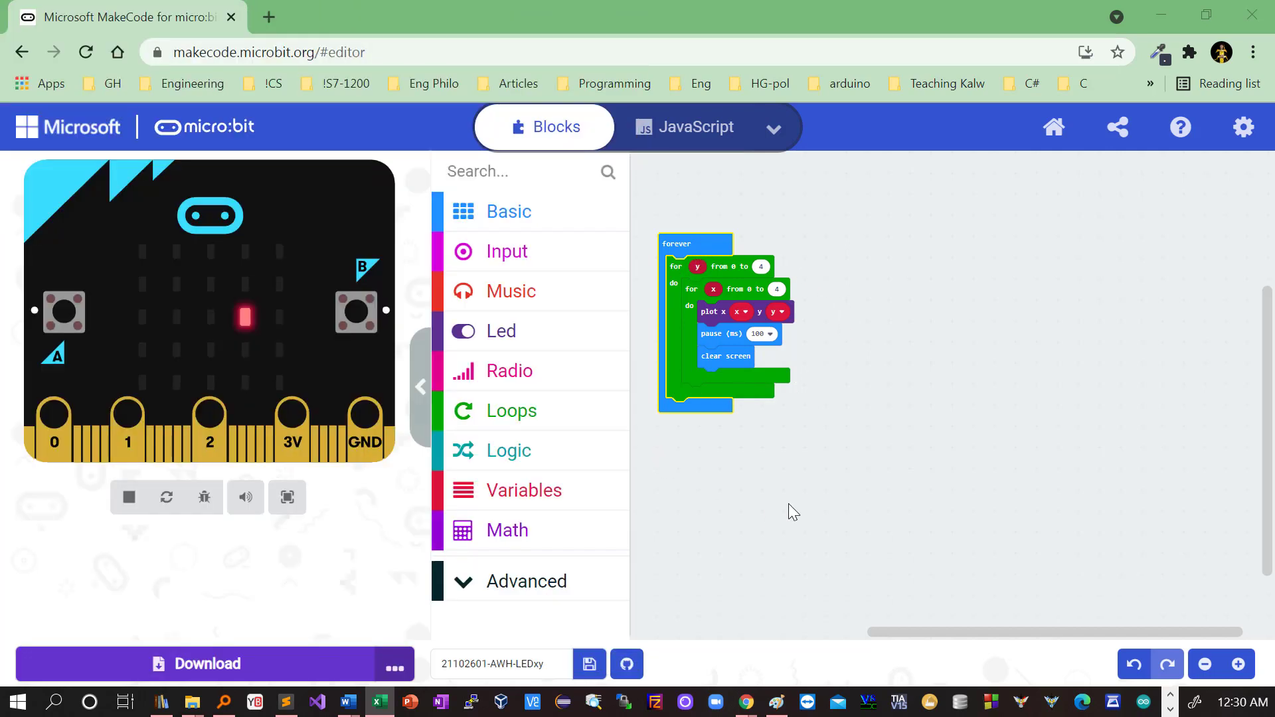